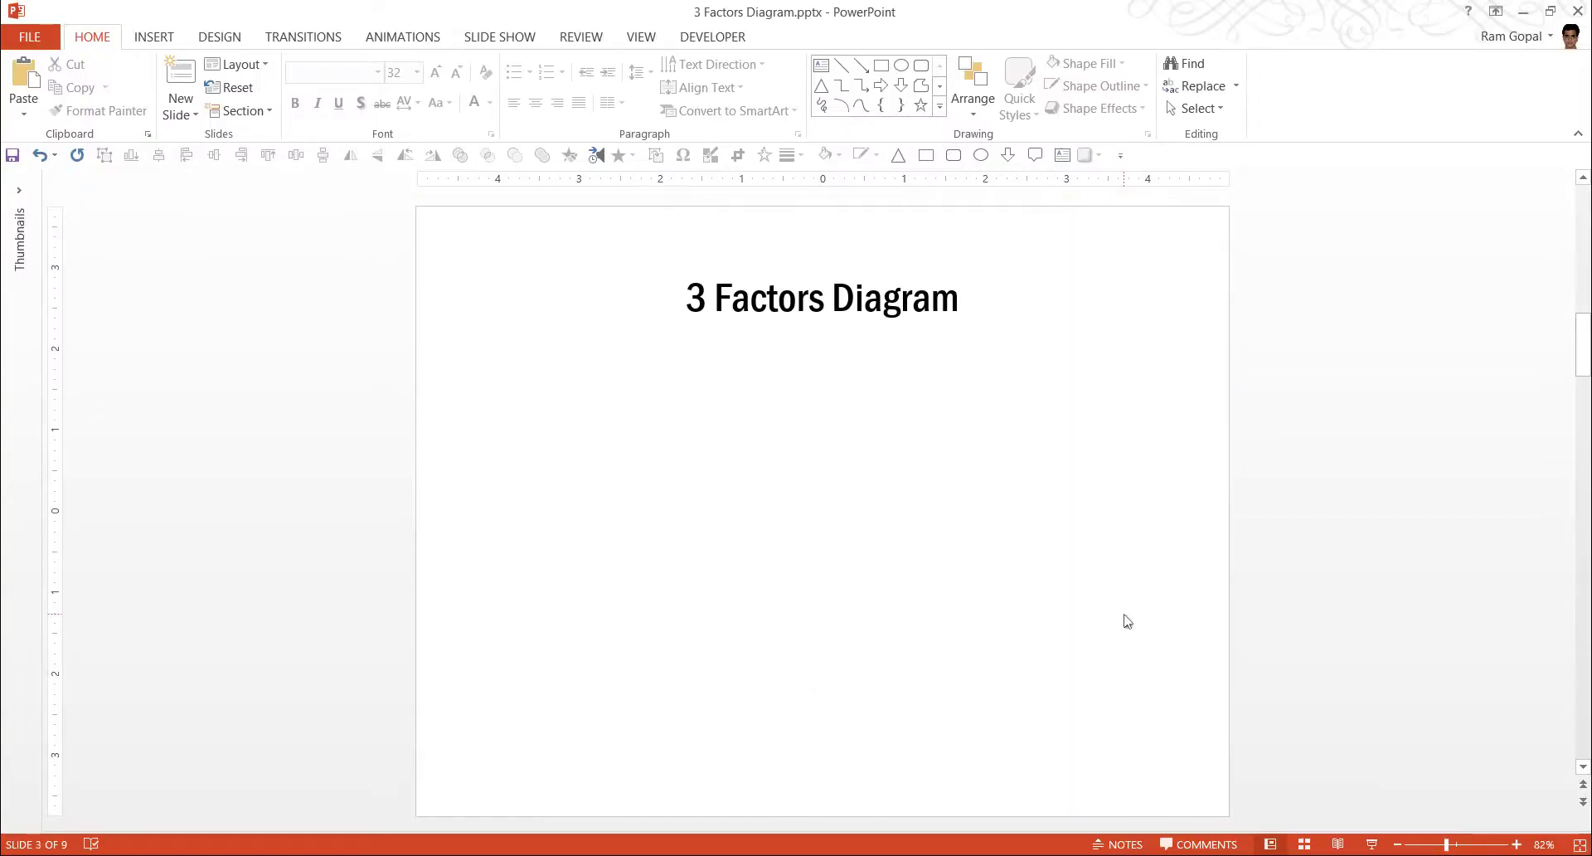
- Draw a blue hexagon from the Shapes gallery just below the '3 Factors Diagram' title
left_click(939, 107)
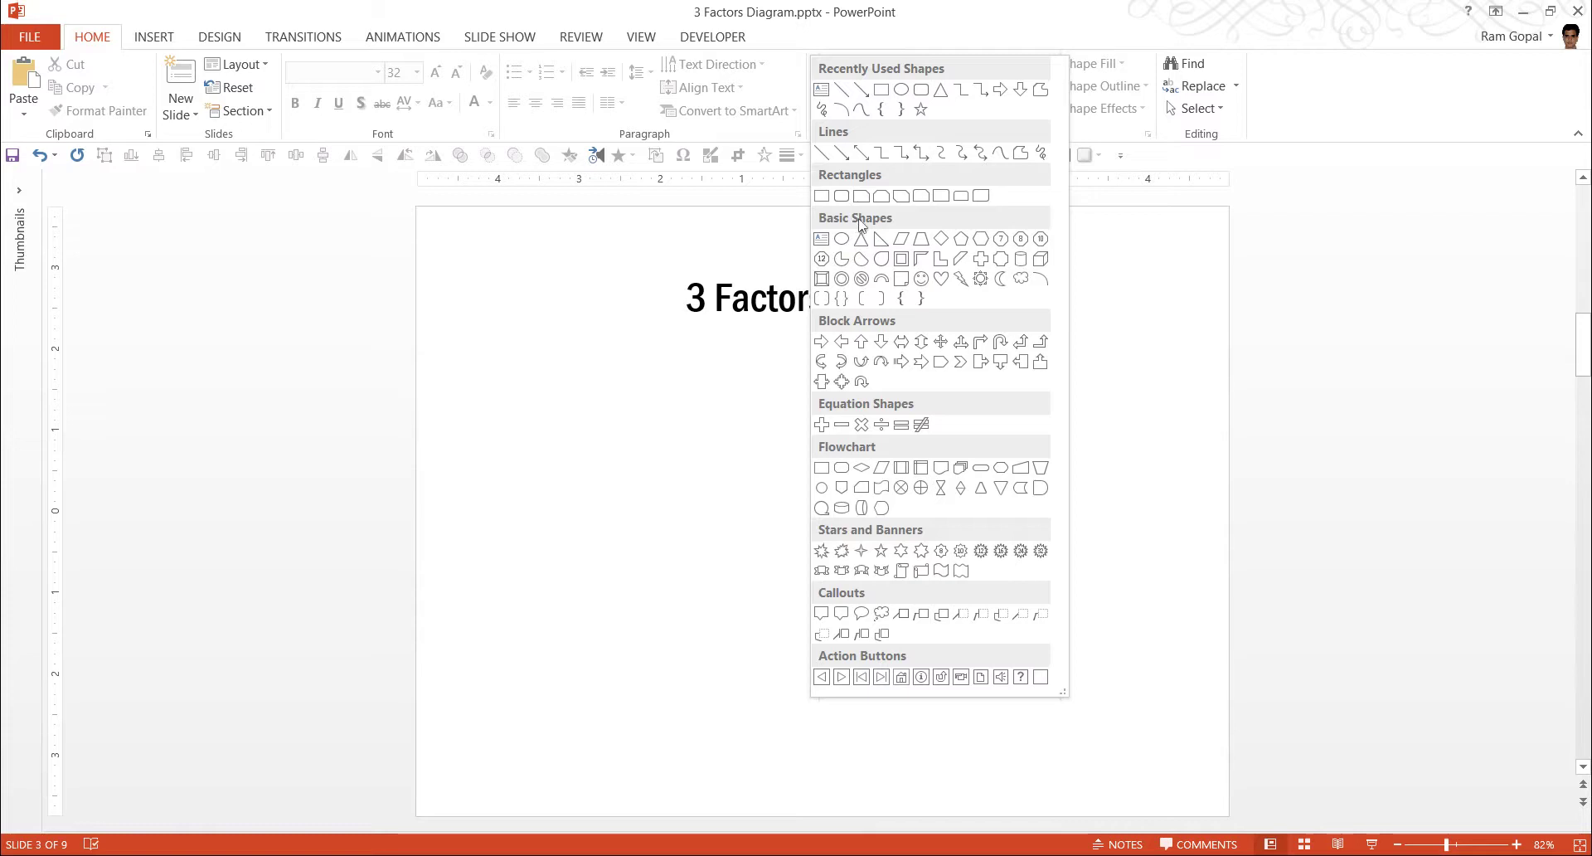
left_click(981, 239)
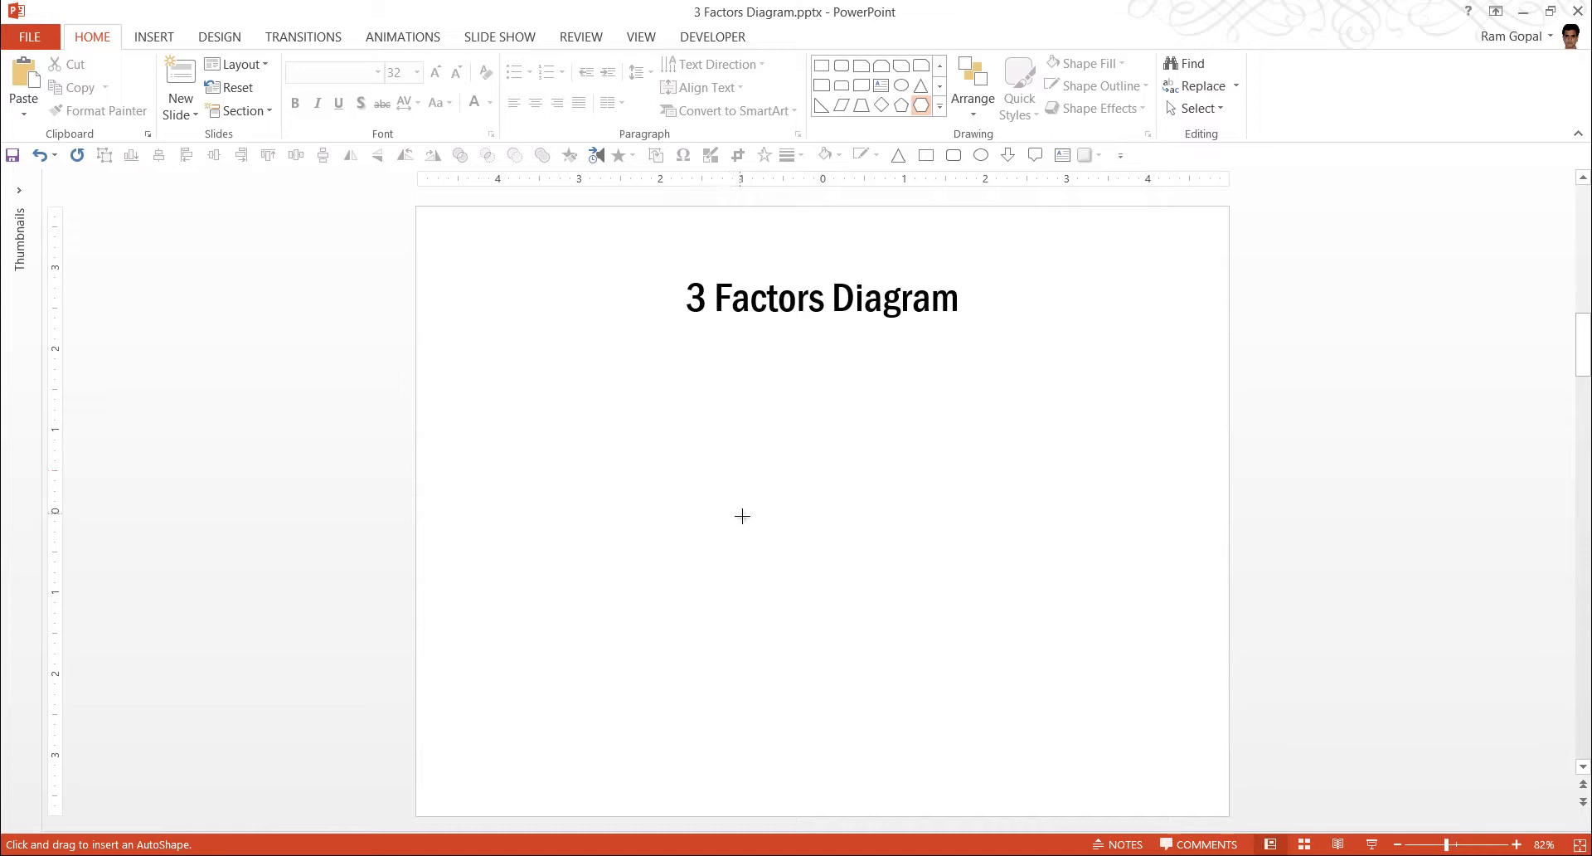
left_click_drag(737, 503, 908, 636)
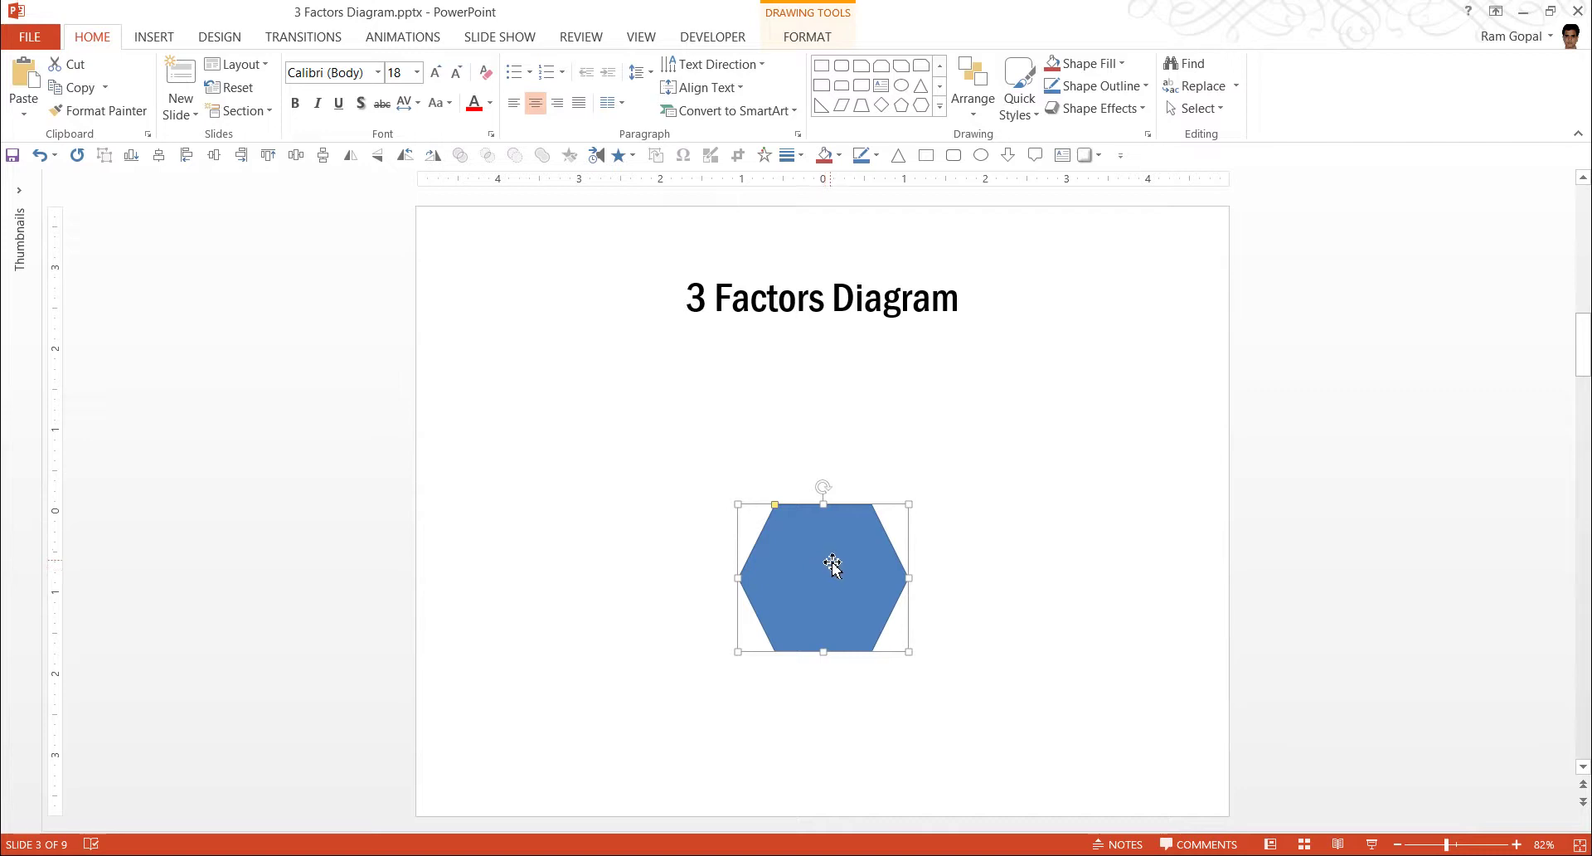
- Rotate the hexagon right 90° and shift it down and to the left
left_click(971, 98)
mouse_move(999, 406)
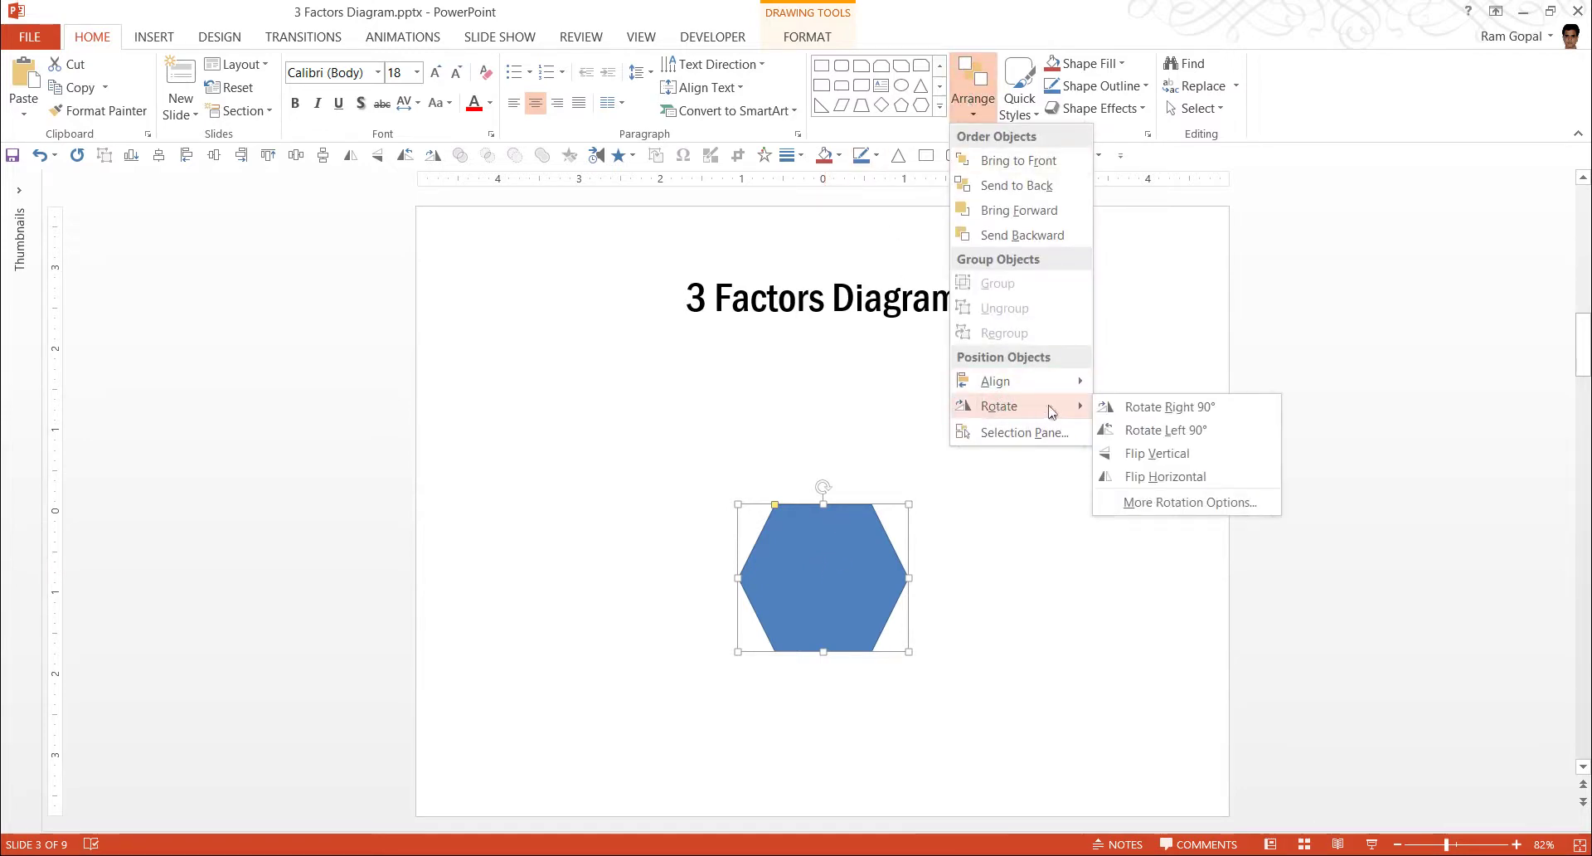
left_click(1155, 408)
left_click_drag(840, 554, 747, 582)
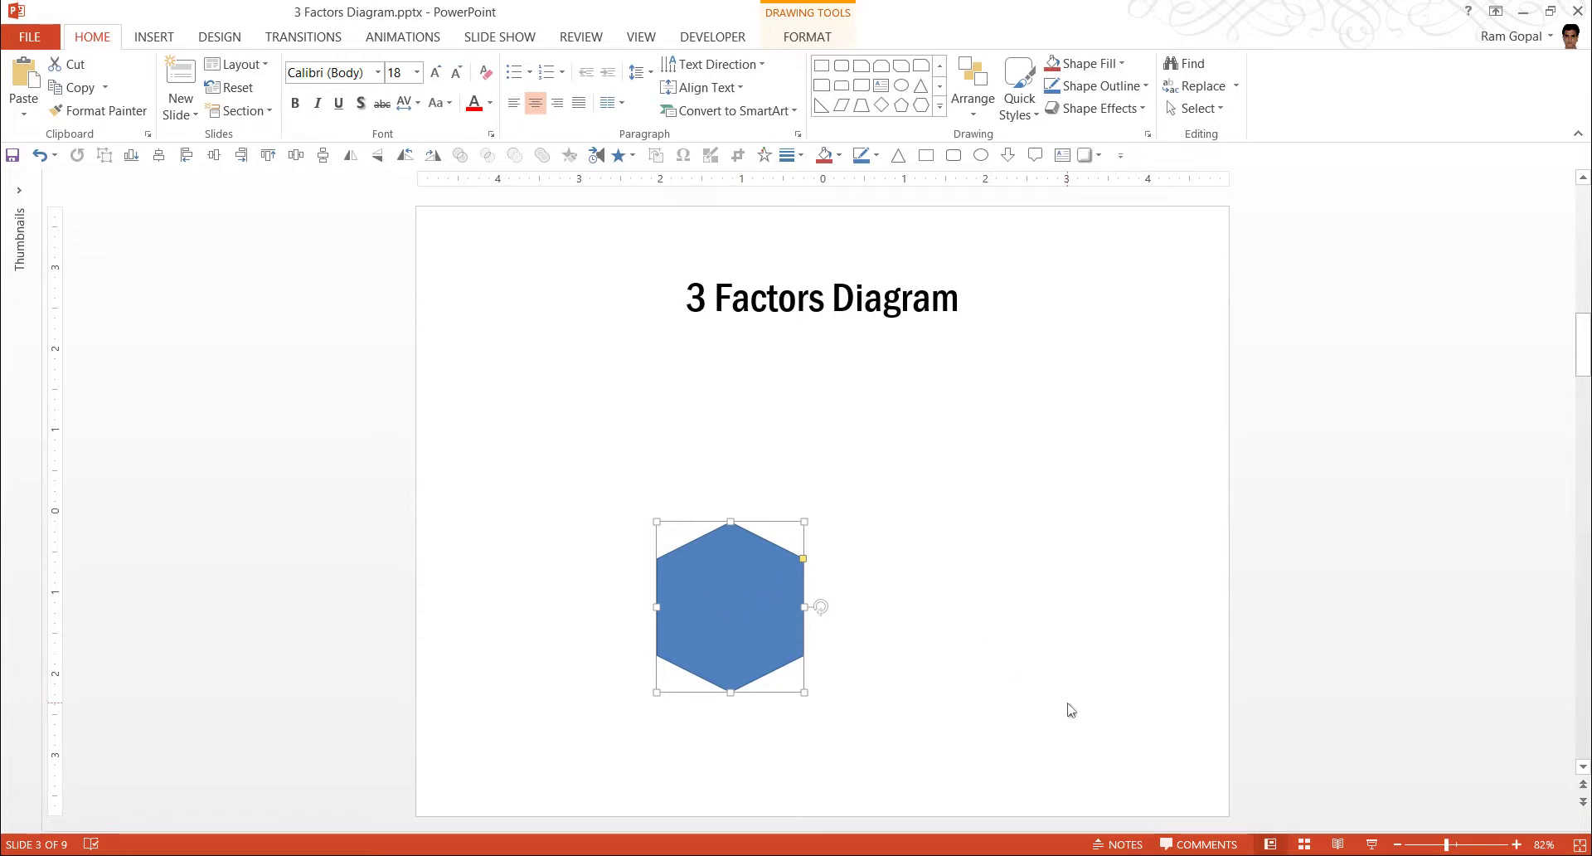
- Duplicate the hexagon twice, arrange the copies into a cluster, and select the two lower hexagons
key("ctrl+d")
key("ctrl+d")
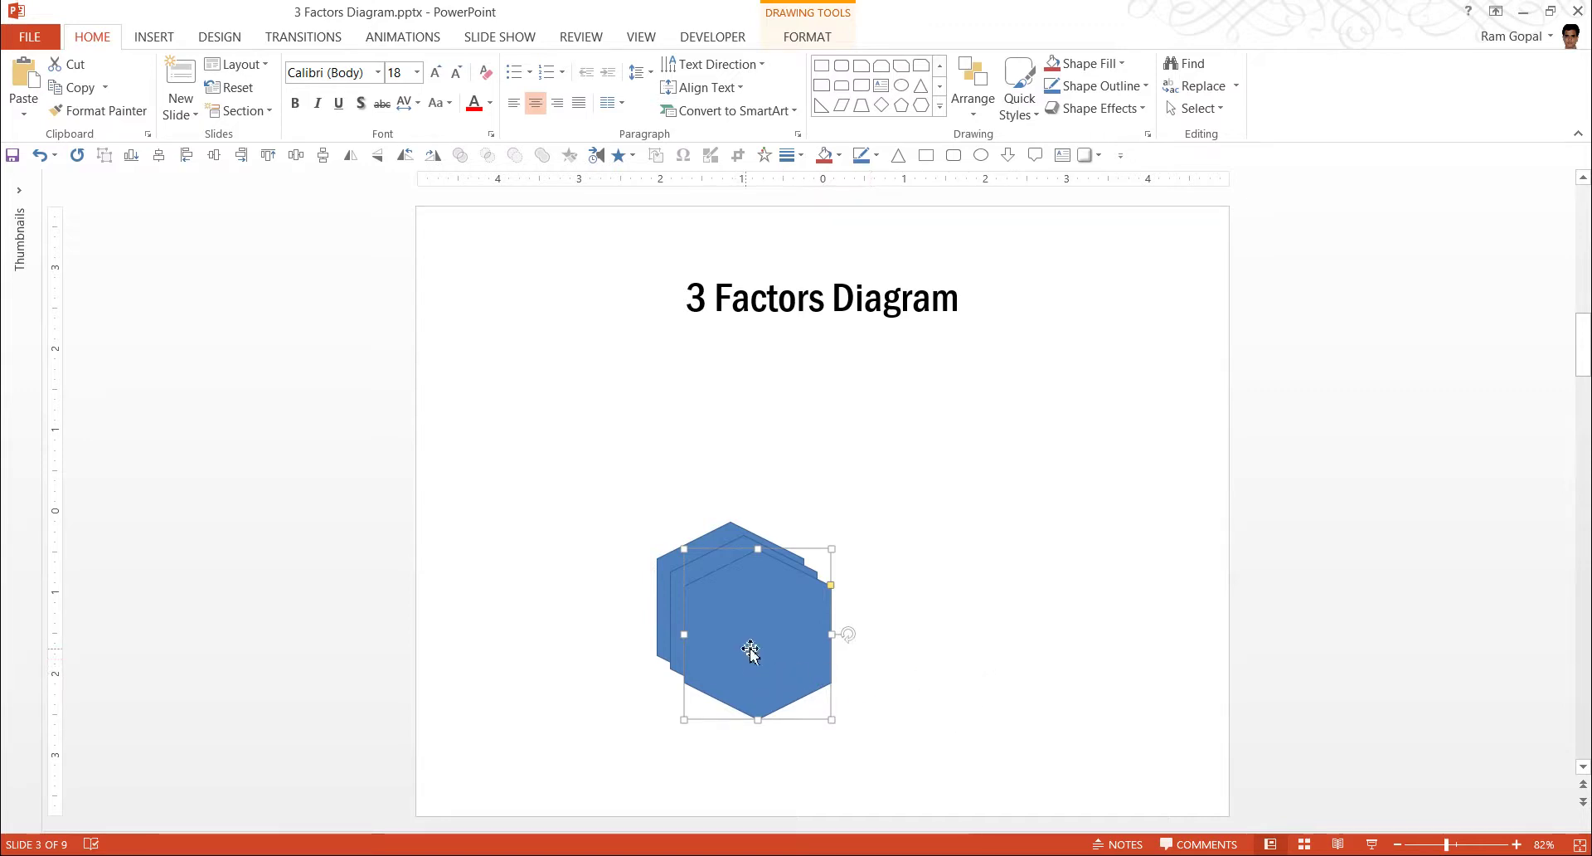
mouse_move(753, 636)
left_mouse_down()
mouse_move(828, 458)
mouse_move(802, 472)
left_mouse_up()
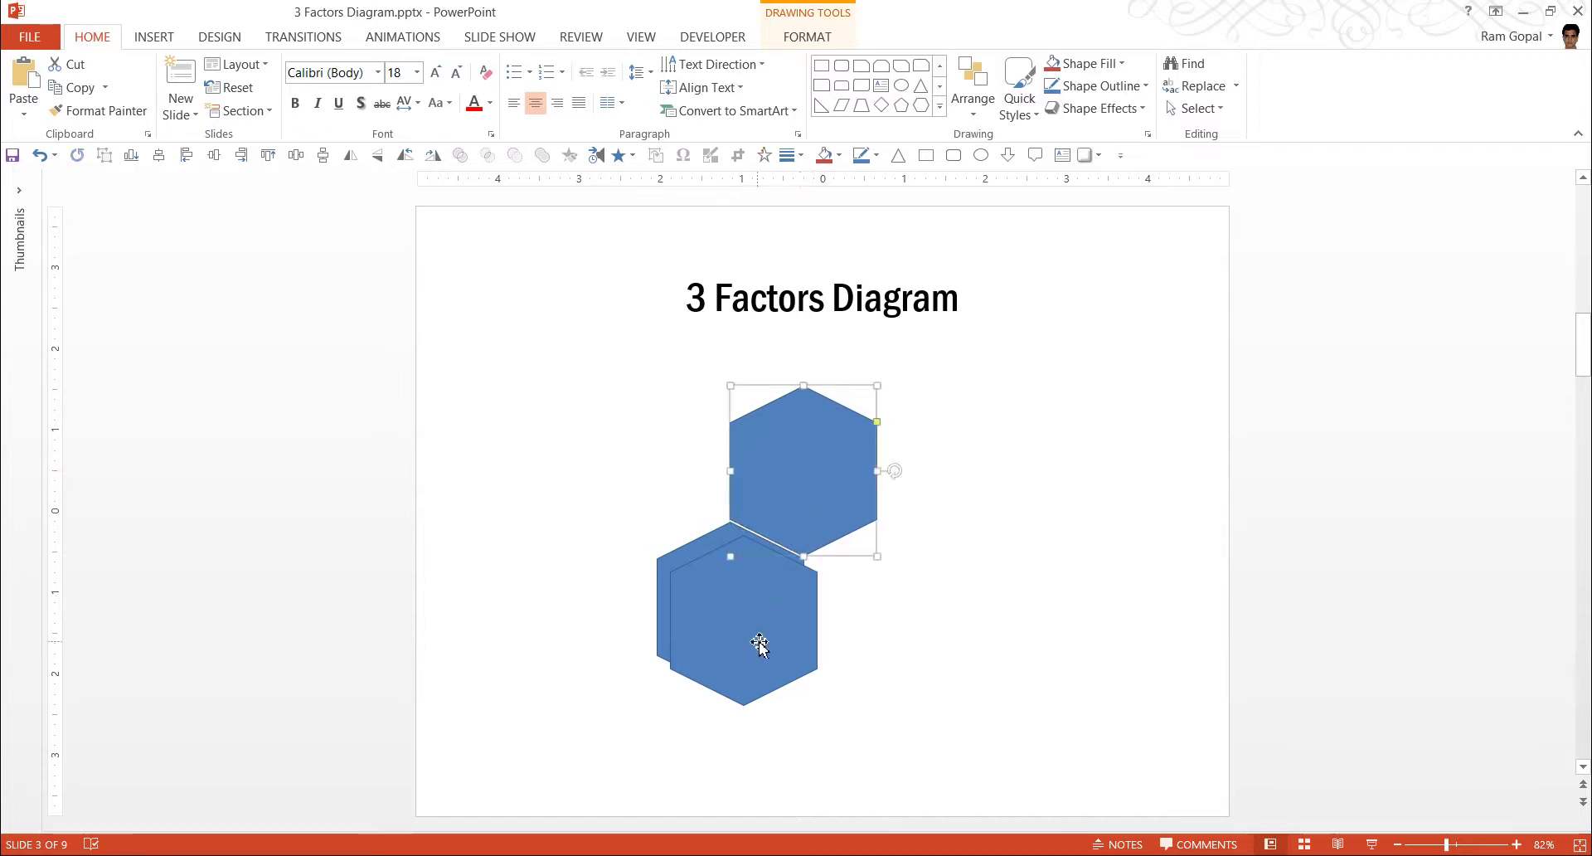
left_click_drag(759, 640, 894, 622)
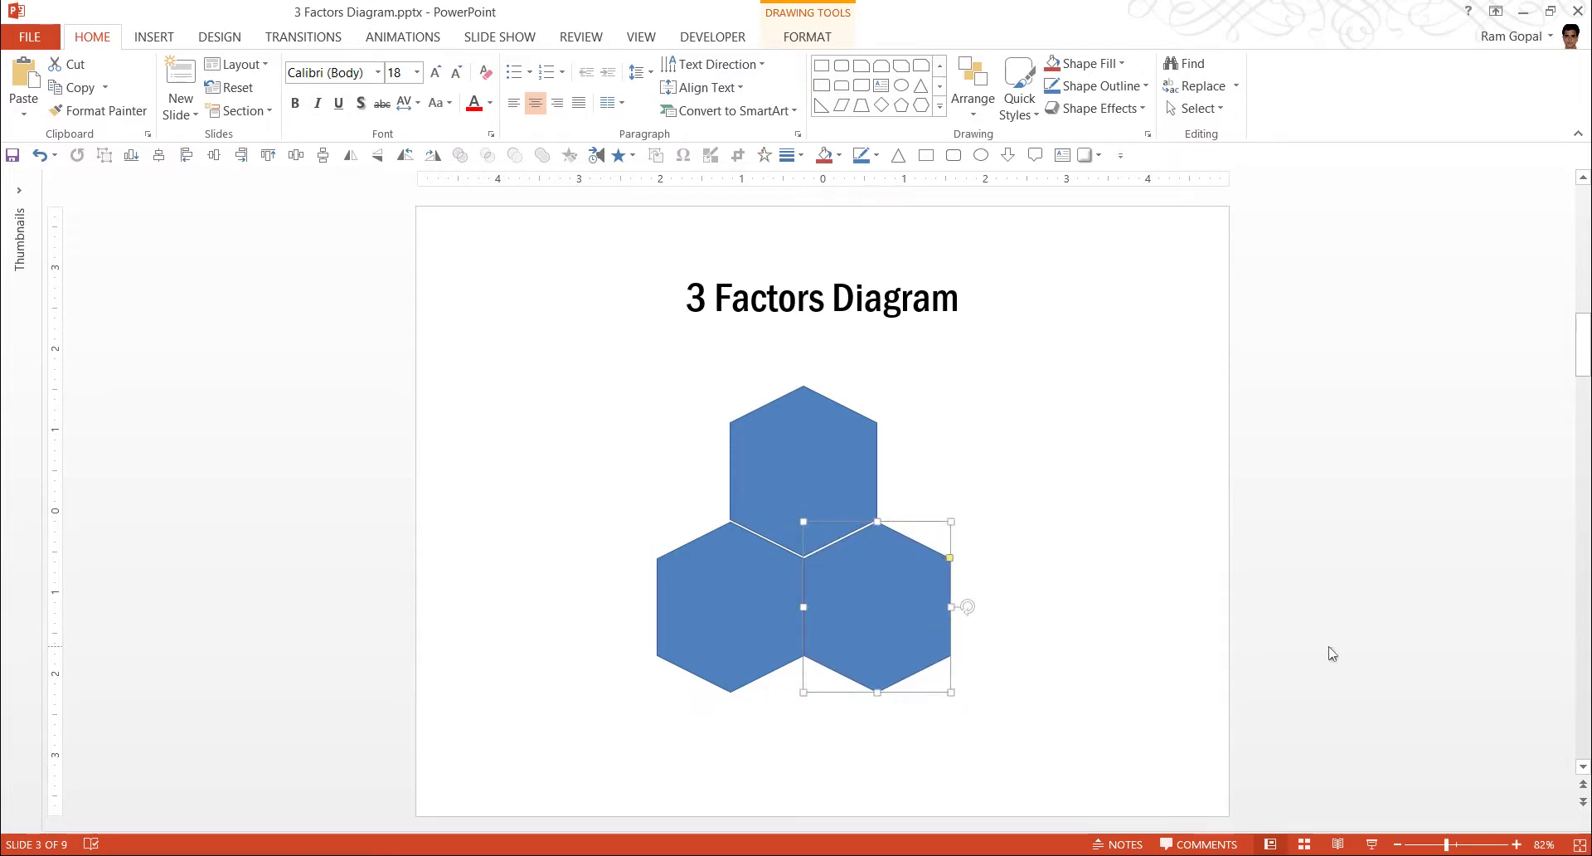
key("ctrl+Right")
key("ctrl+Right")
key("ctrl+Right")
key("ctrl+Right")
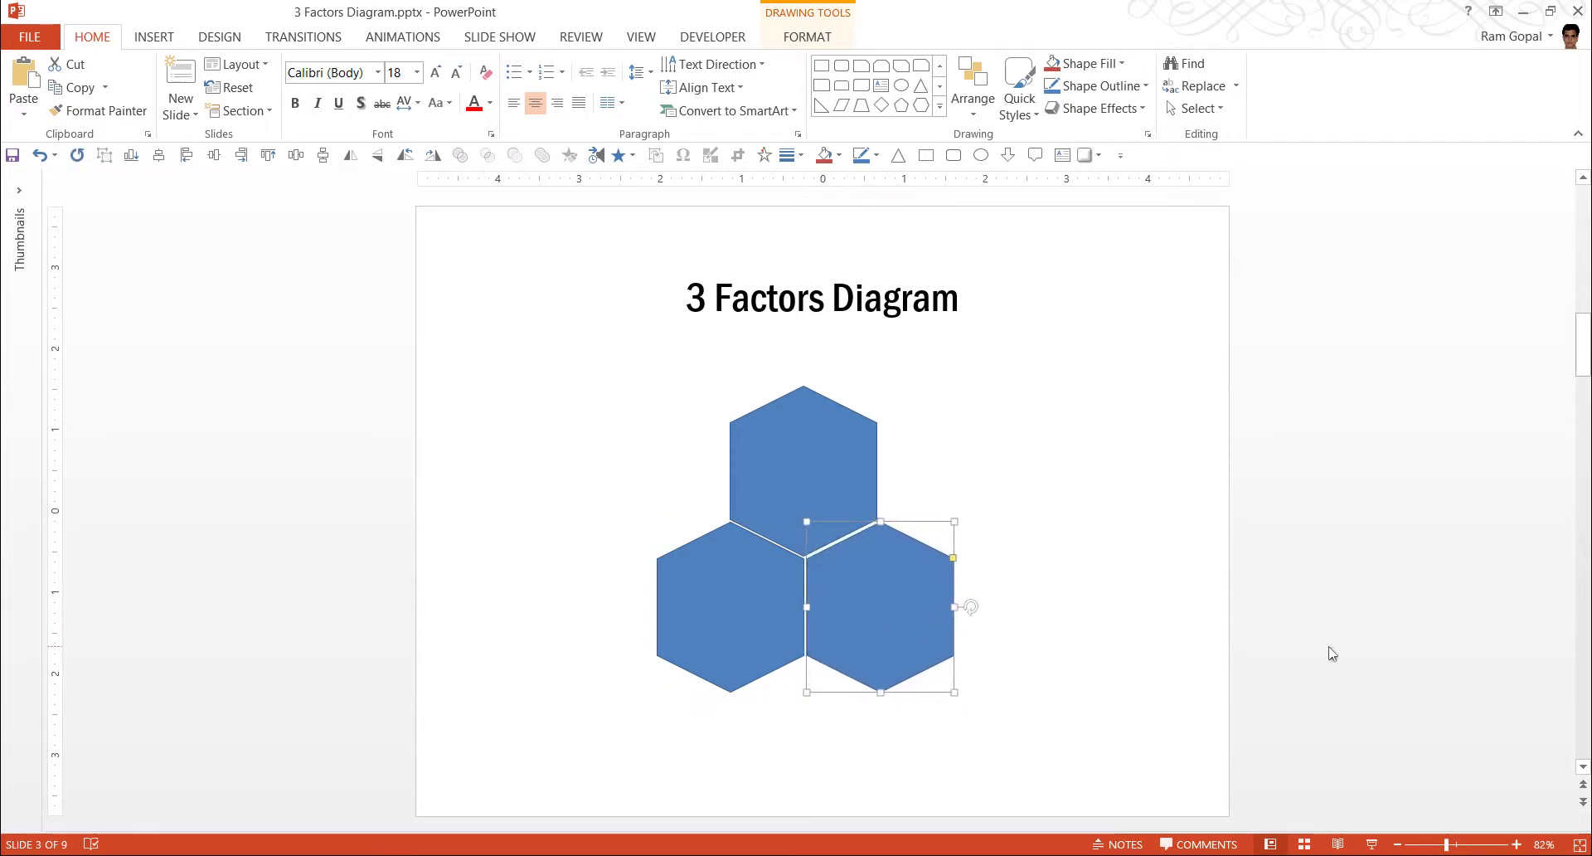
key("ctrl+Up")
key("ctrl+Up")
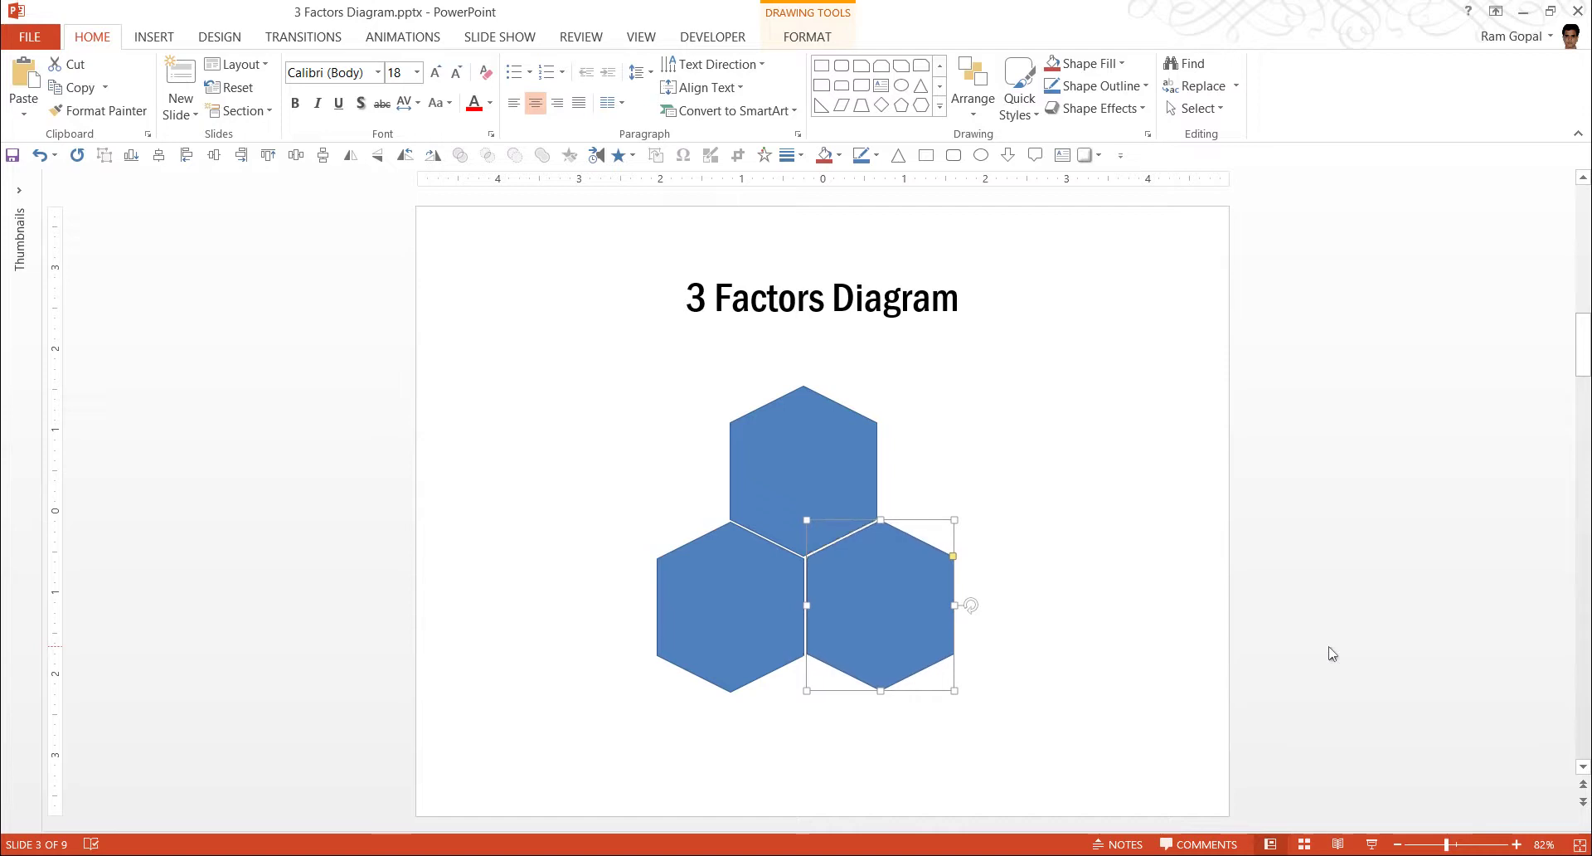
left_click(1281, 645)
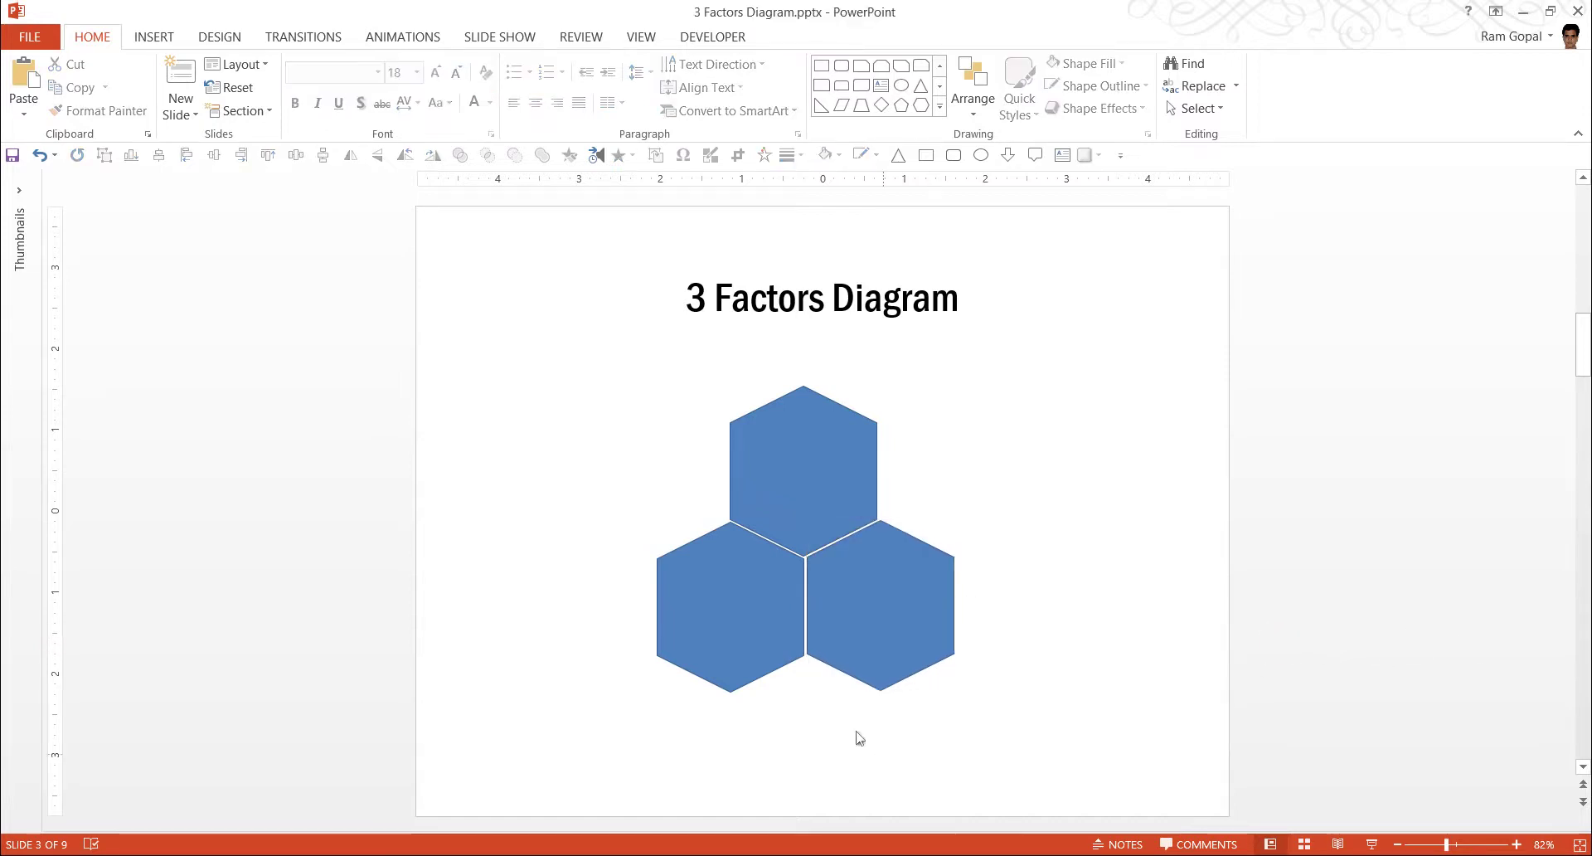
left_click(820, 575)
left_click(773, 587, "shift")
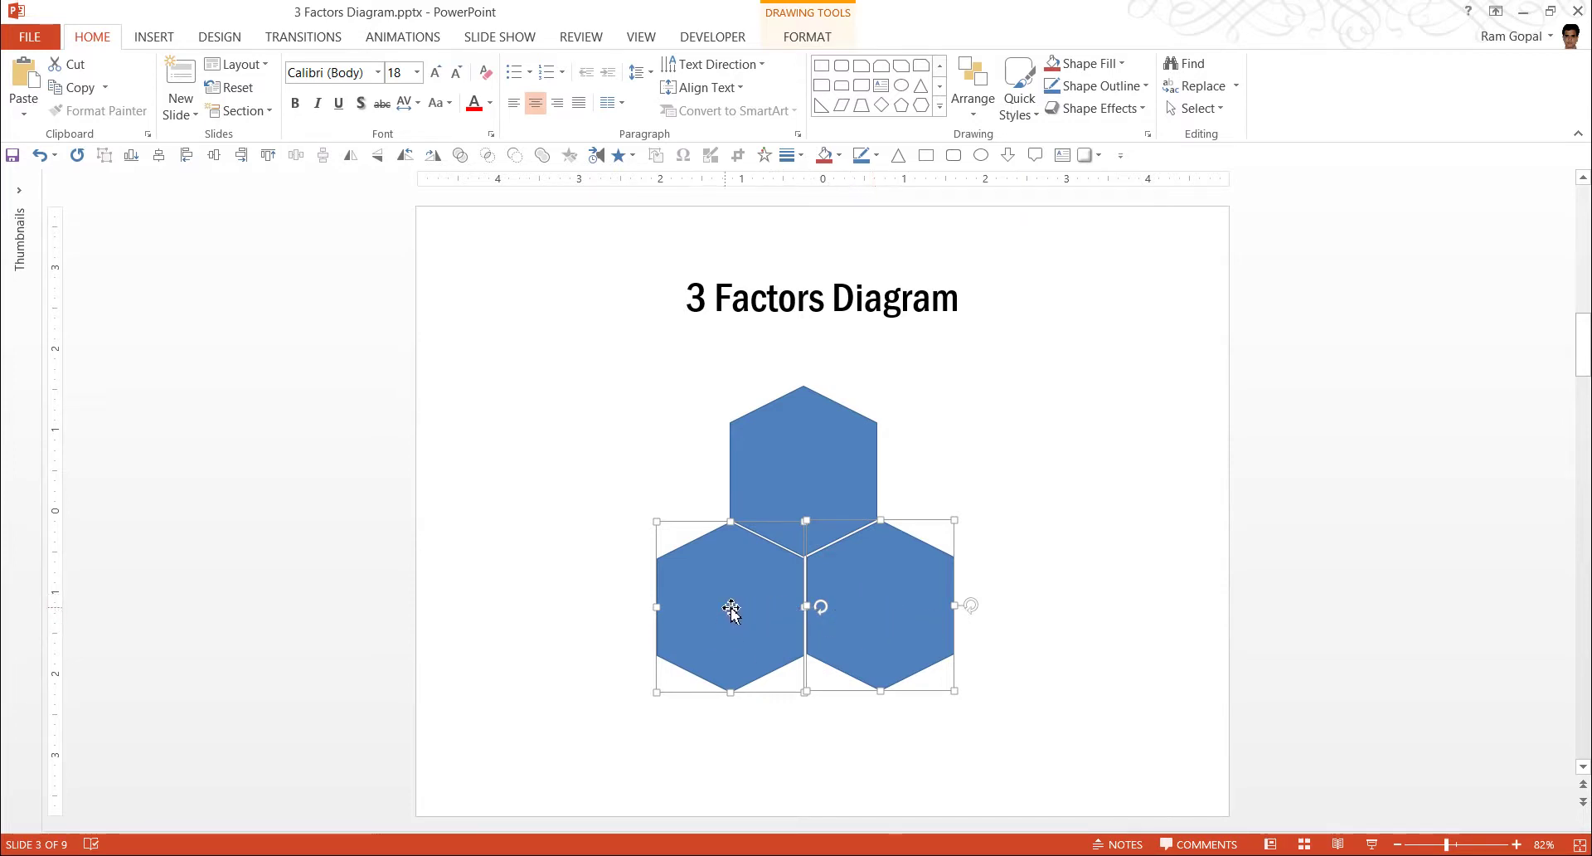
- Align the tops of the two lower hexagons with Align Top
left_click(972, 100)
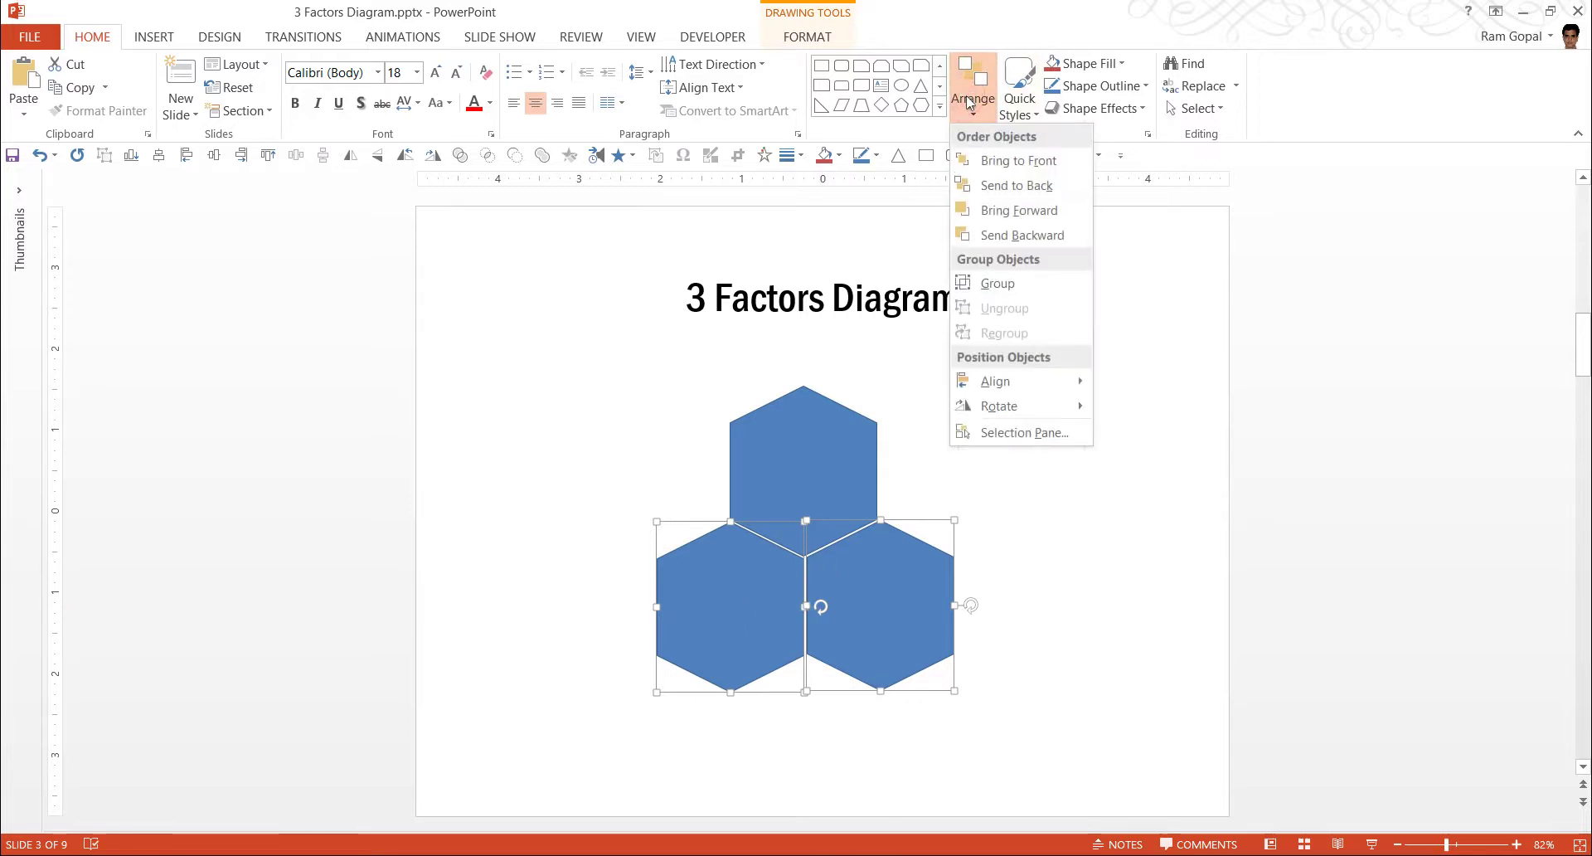
mouse_move(1023, 383)
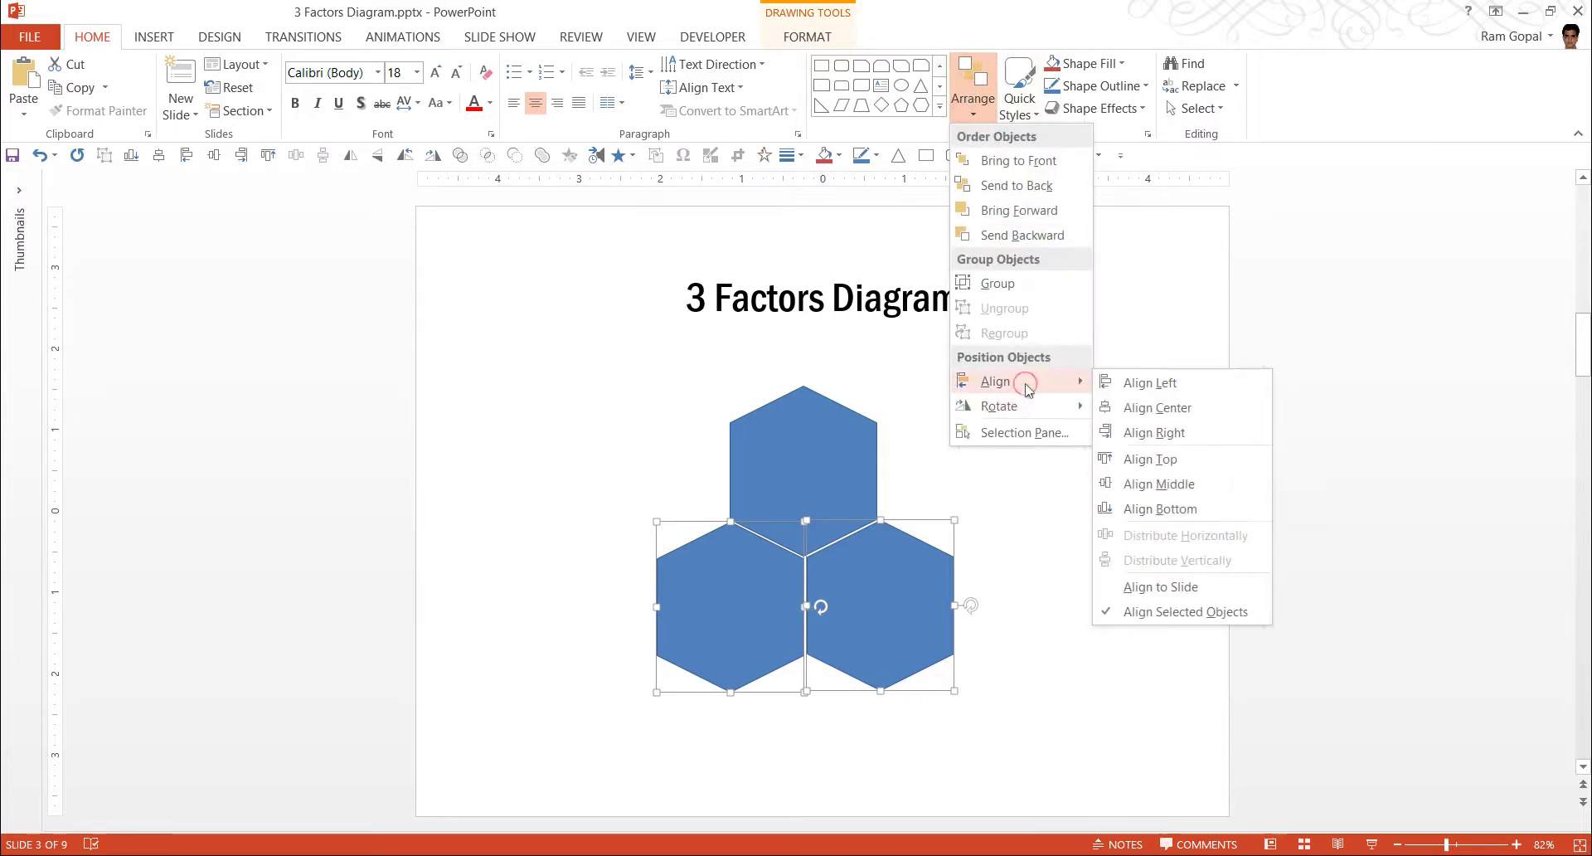
left_click(1182, 460)
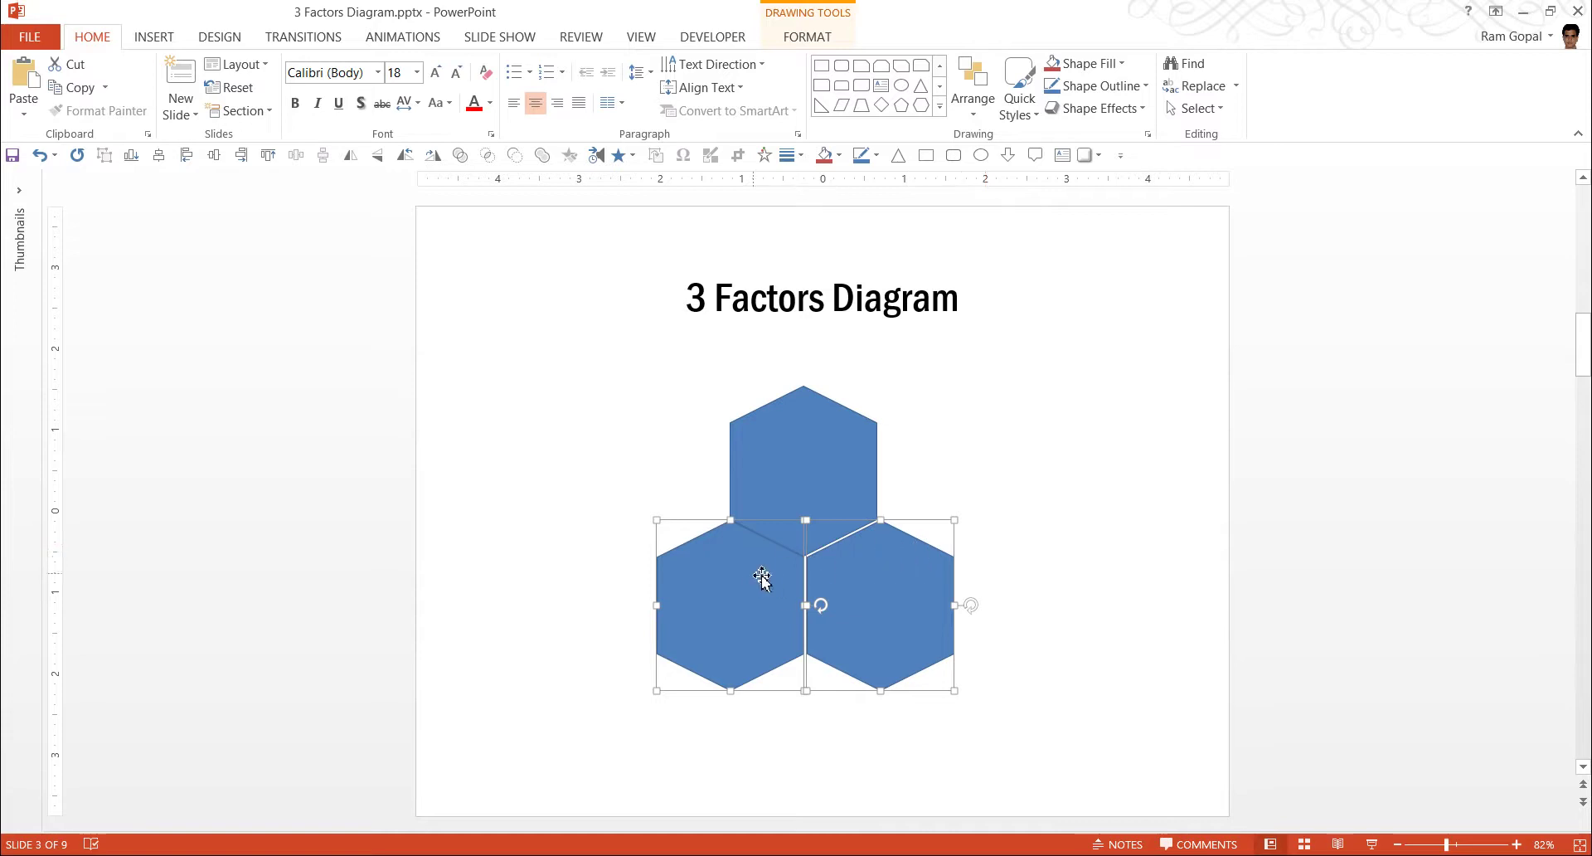
left_click(1020, 595)
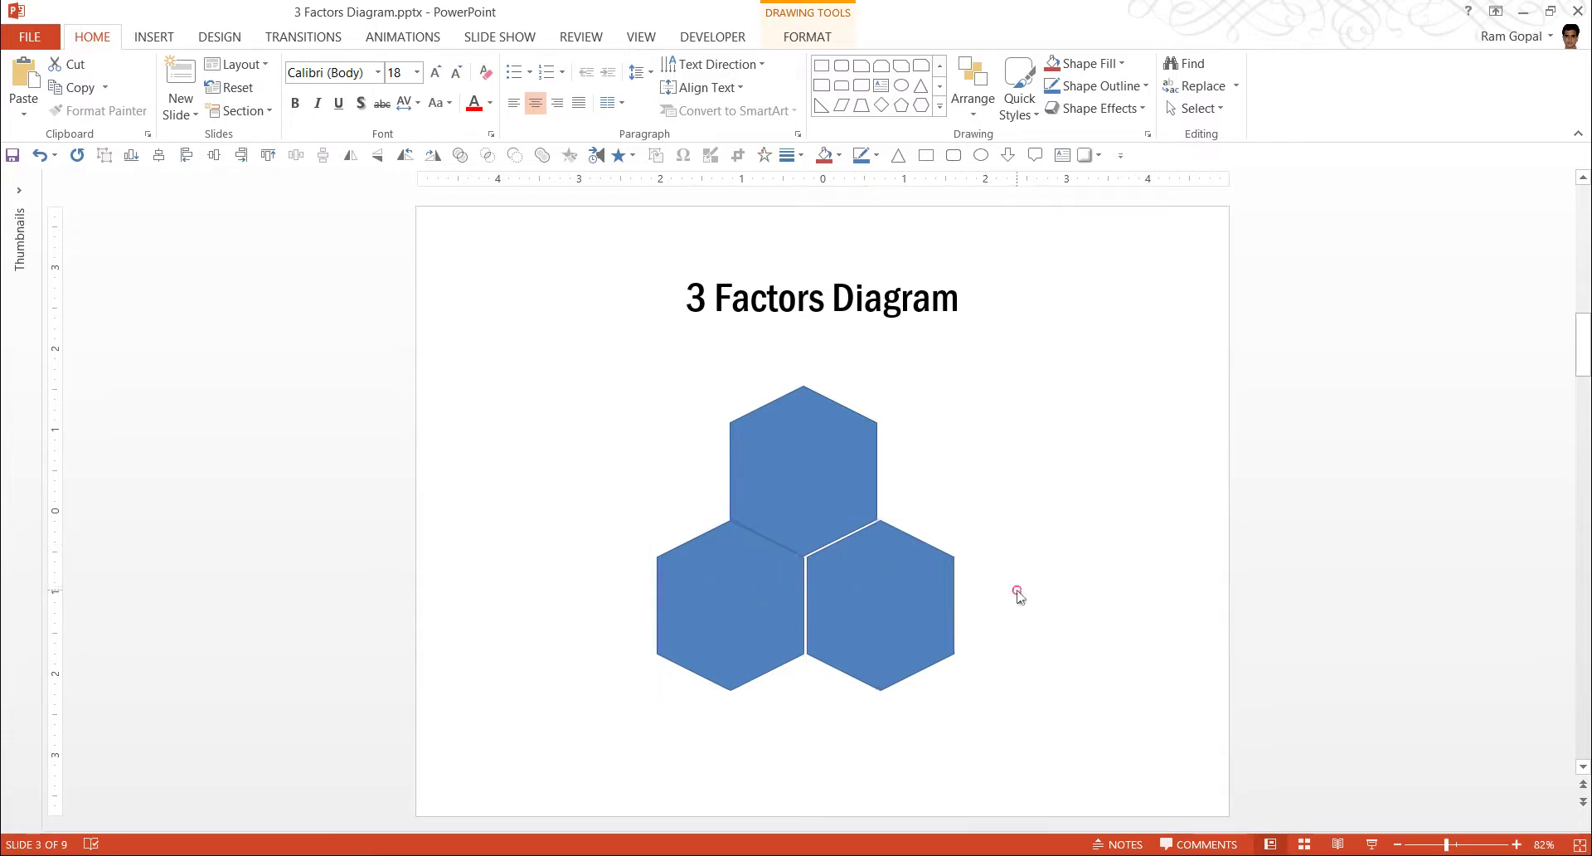
- Nudge the top hexagon until it sits centred just above the lower pair
left_click(847, 444)
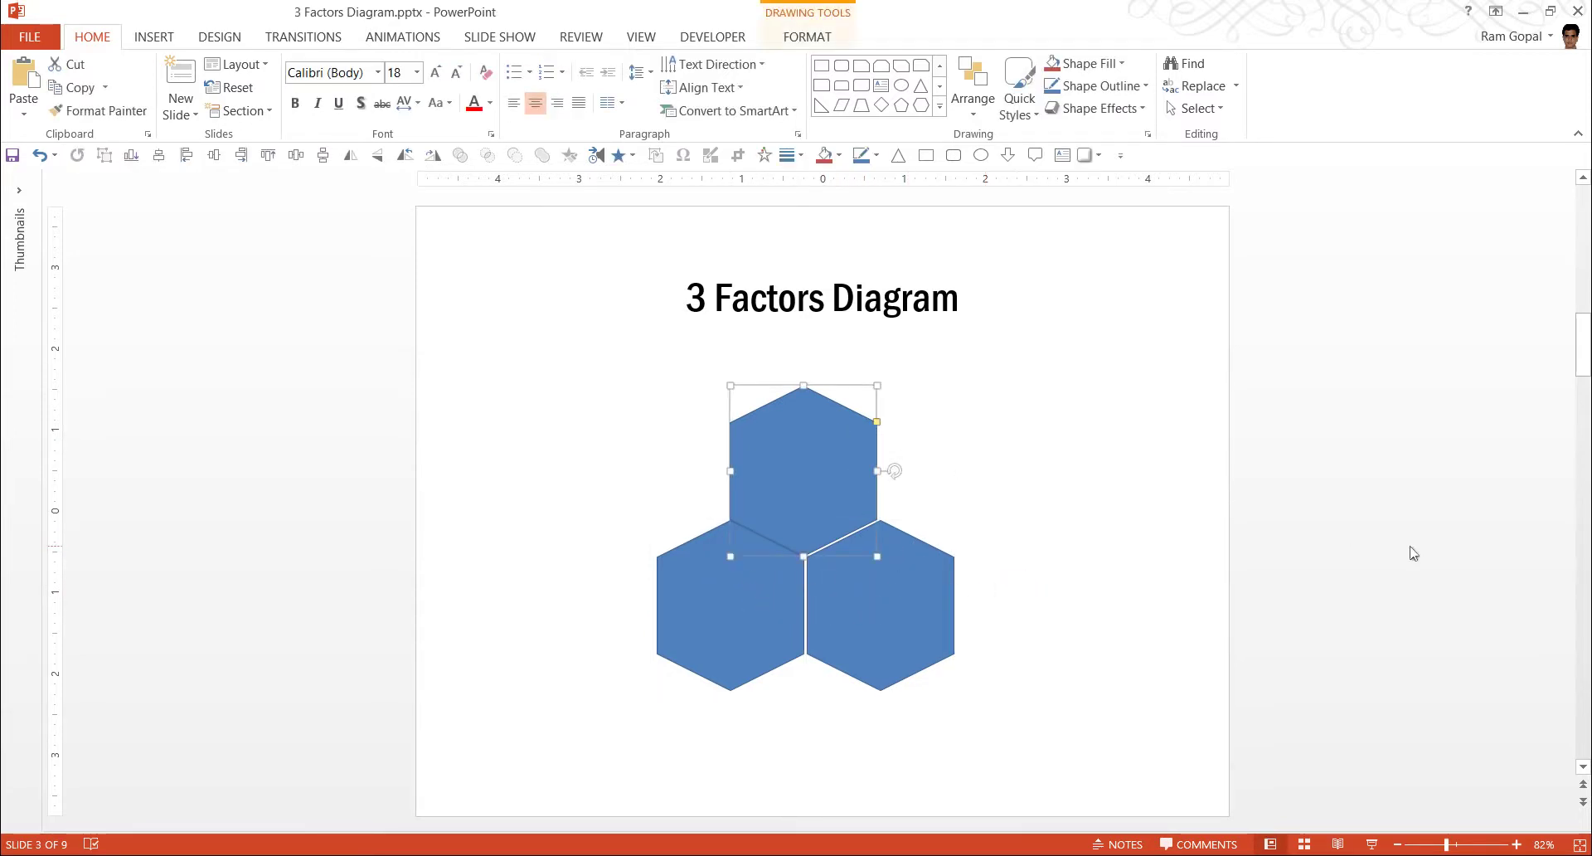
key("ctrl+Right")
key("ctrl+Right")
key("ctrl+Right")
key("ctrl+Left")
key("ctrl+Up")
left_click(1330, 539)
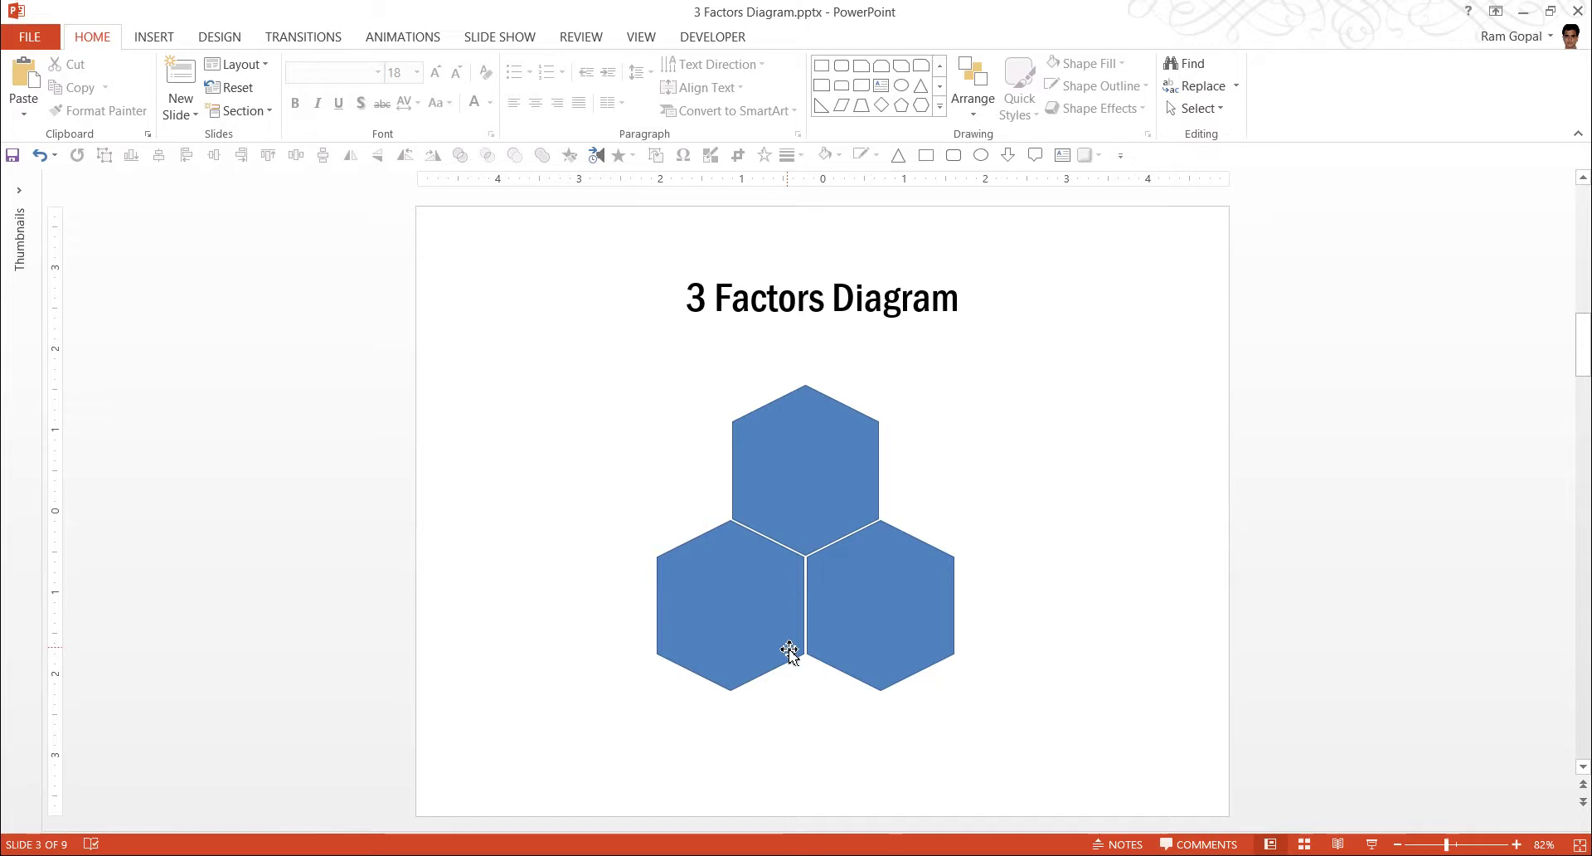
- Draw an isosceles triangle to the right of the hexagons
left_click(937, 113)
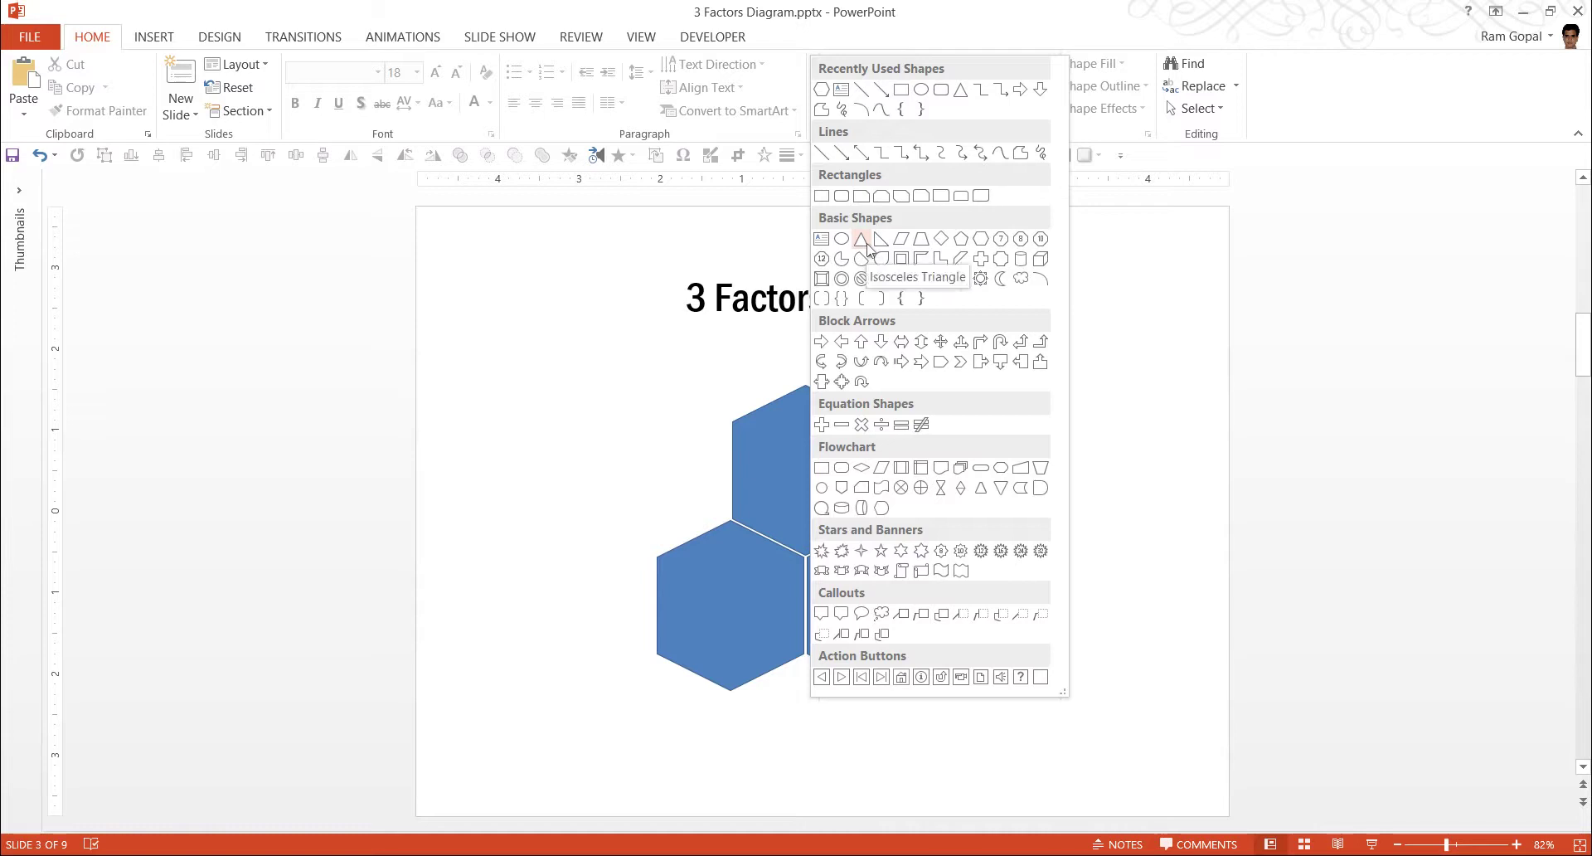
left_click(862, 240)
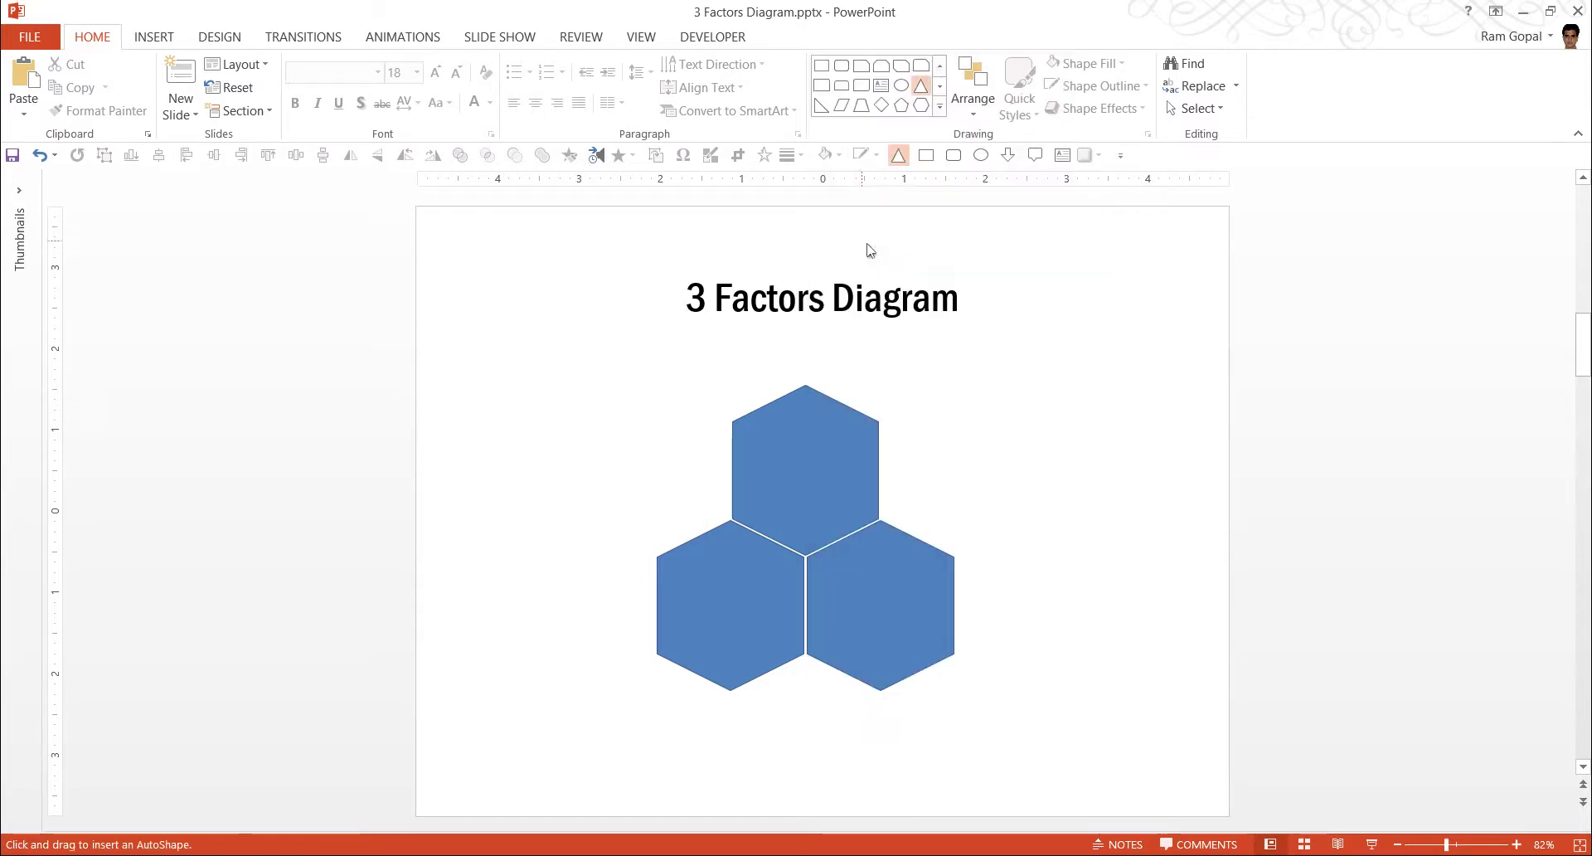
left_click_drag(1049, 446, 1208, 583)
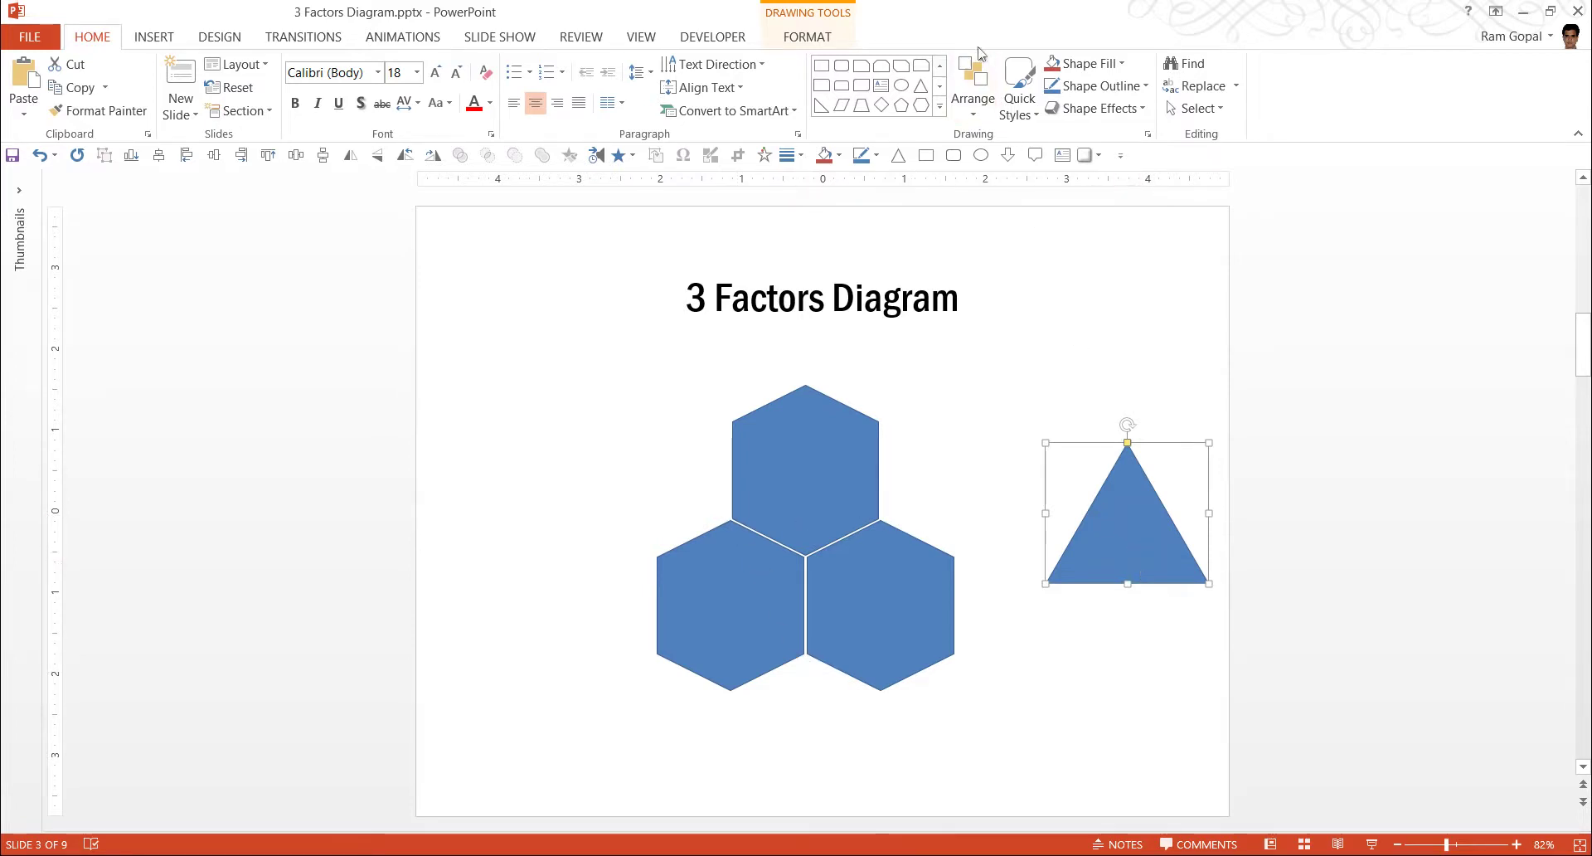
- Flip the triangle vertically and fit it into the gap between the three hexagons
left_click(975, 79)
mouse_move(1009, 412)
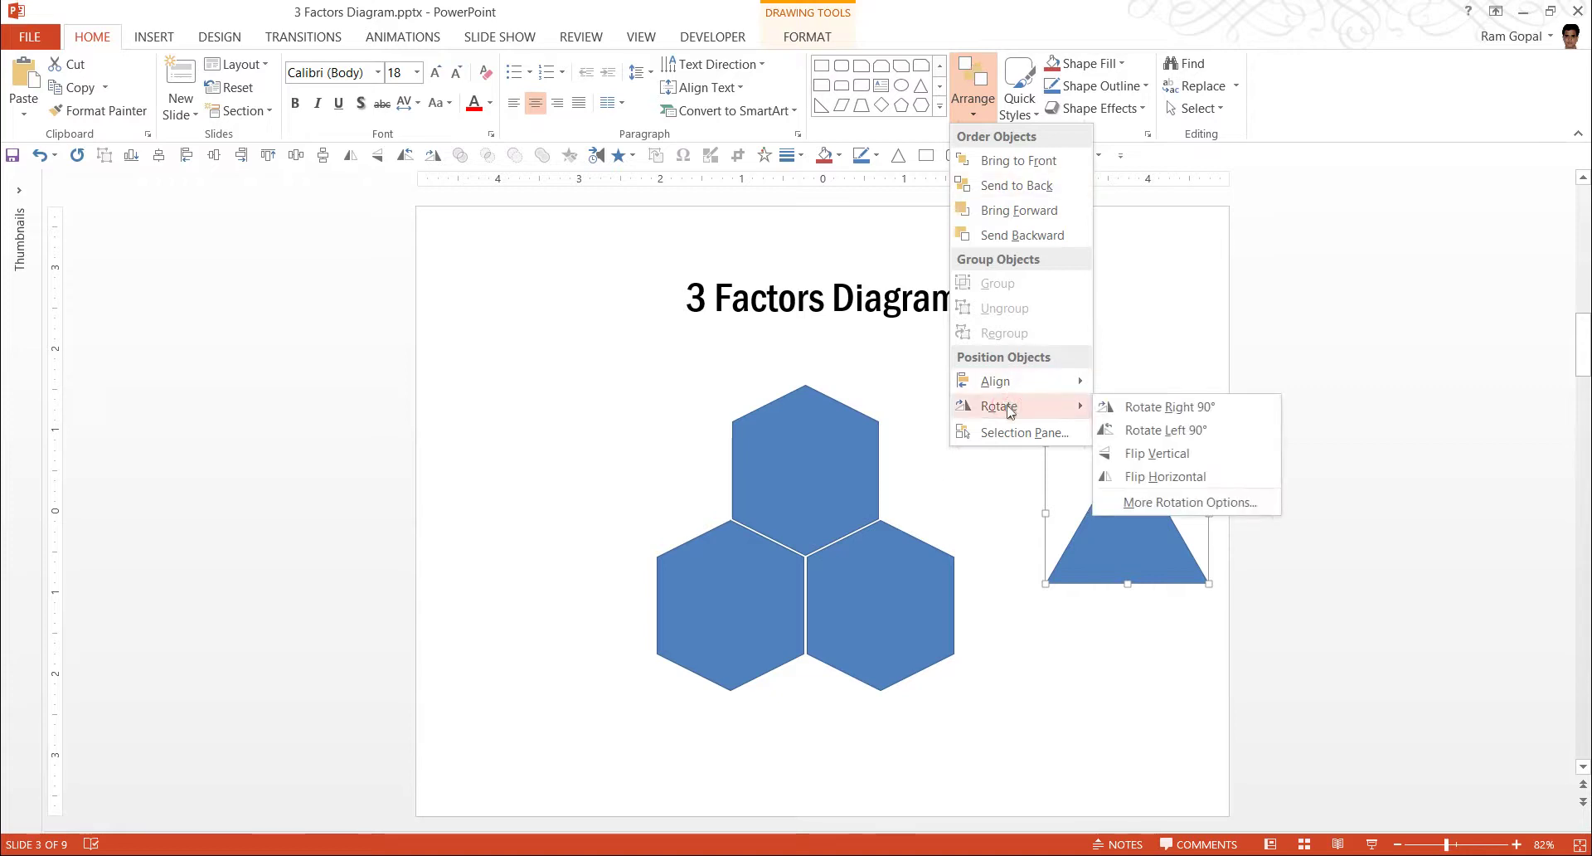
left_click(1154, 454)
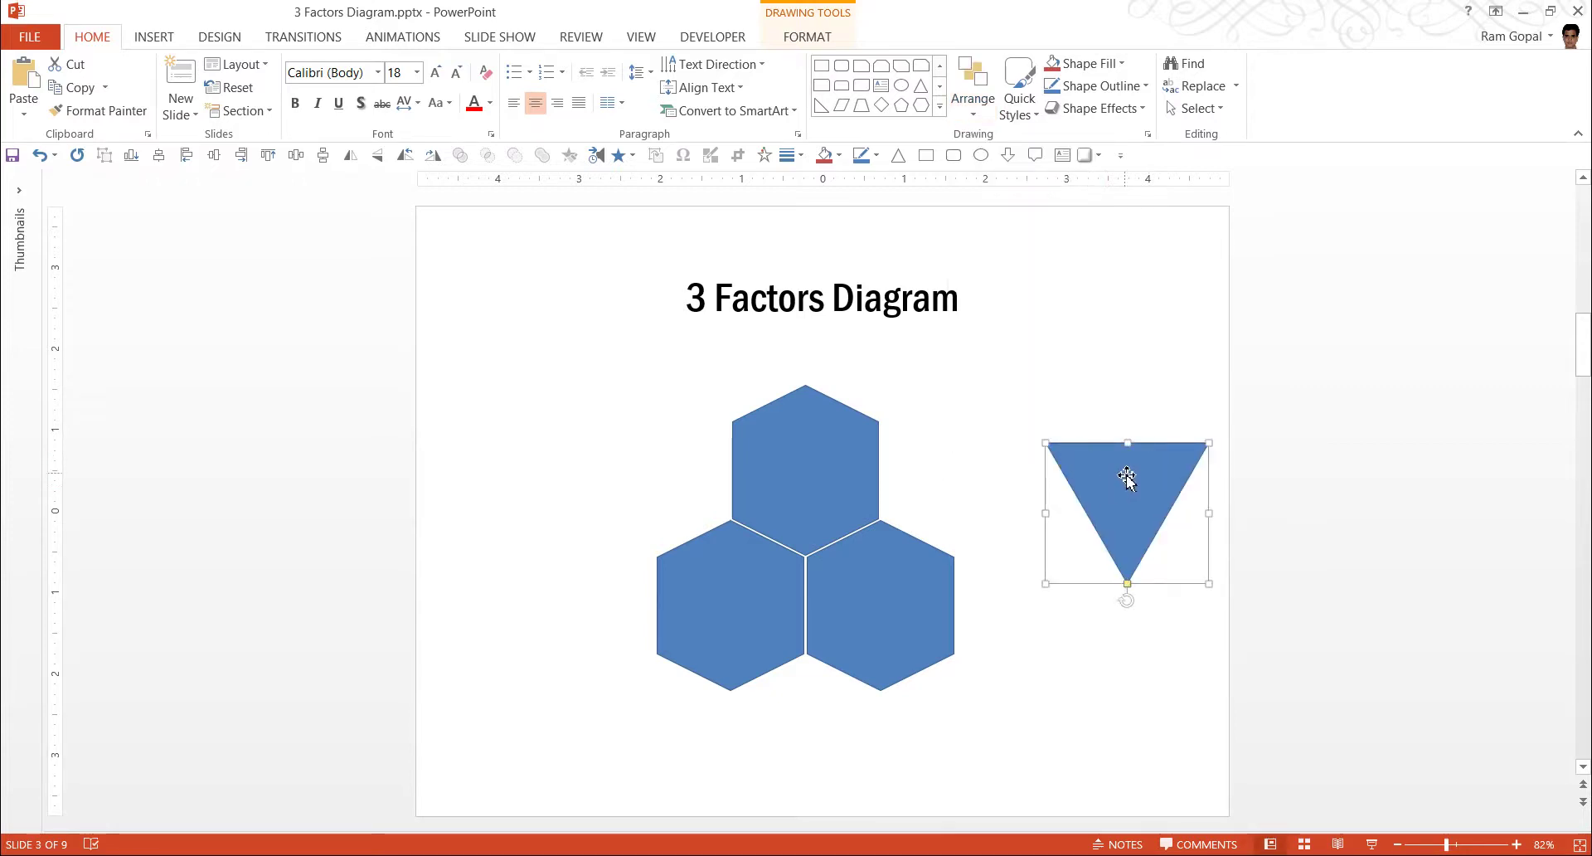
left_click_drag(1126, 477, 1126, 476)
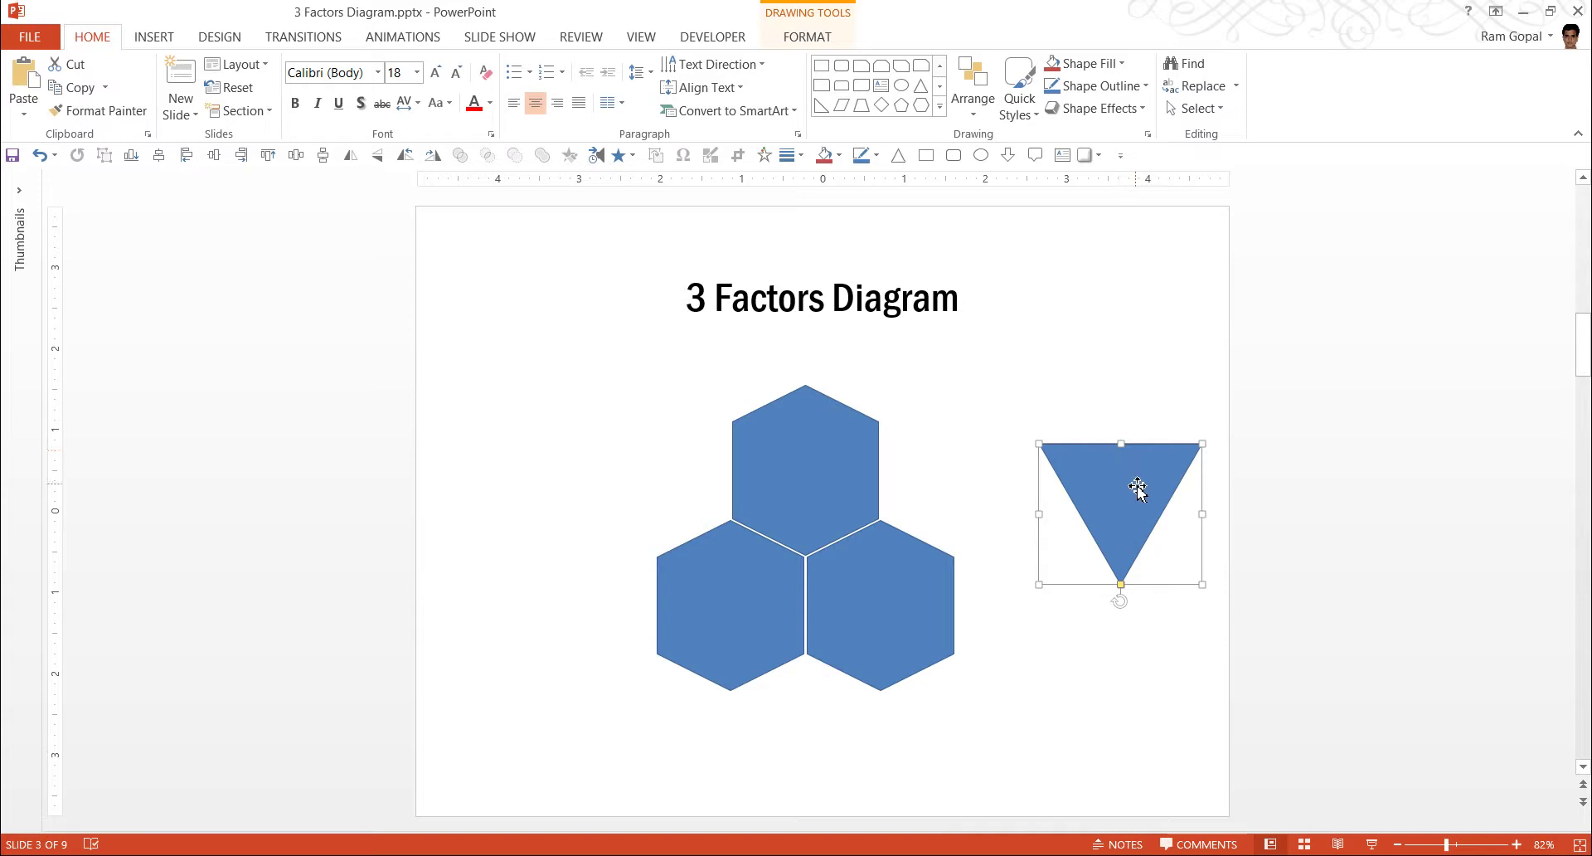
left_click_drag(1138, 489, 832, 599)
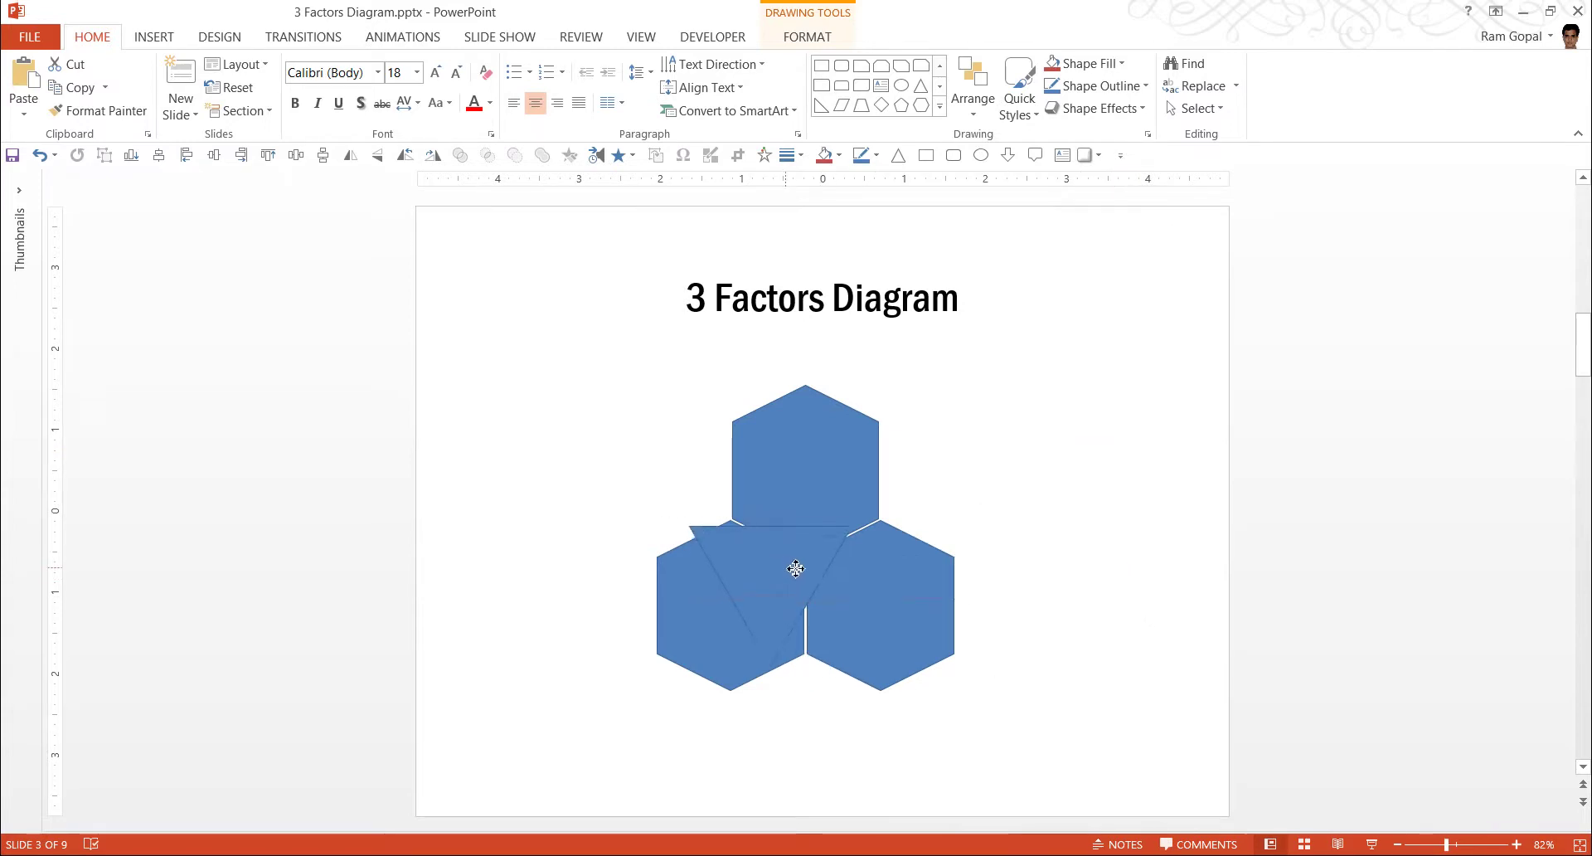
left_click_drag(800, 567, 829, 564)
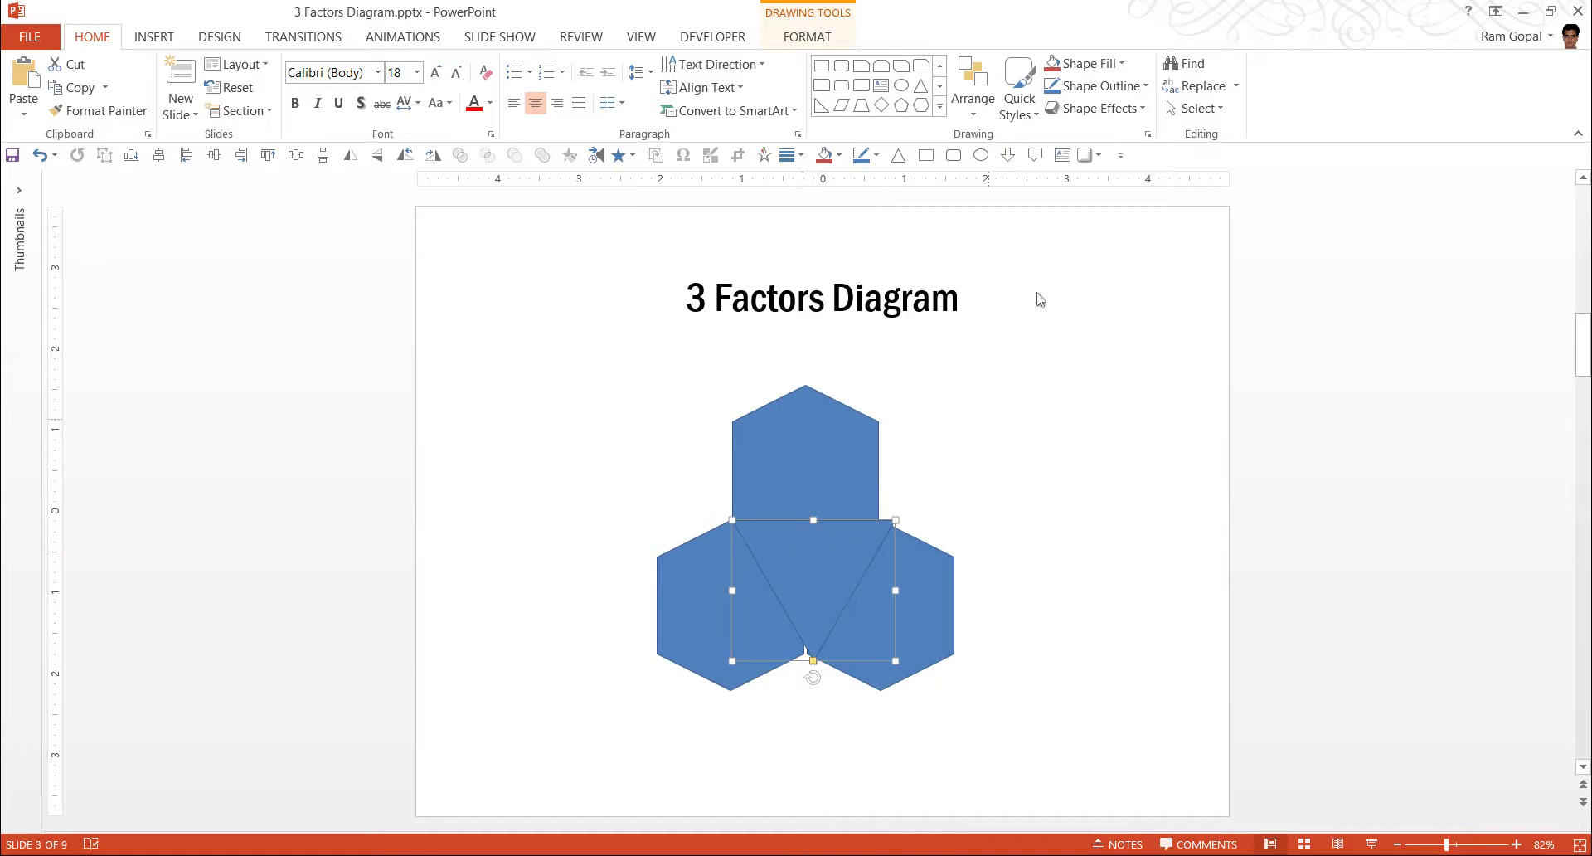
- Give the triangle No Fill and a white outline
left_click(1084, 65)
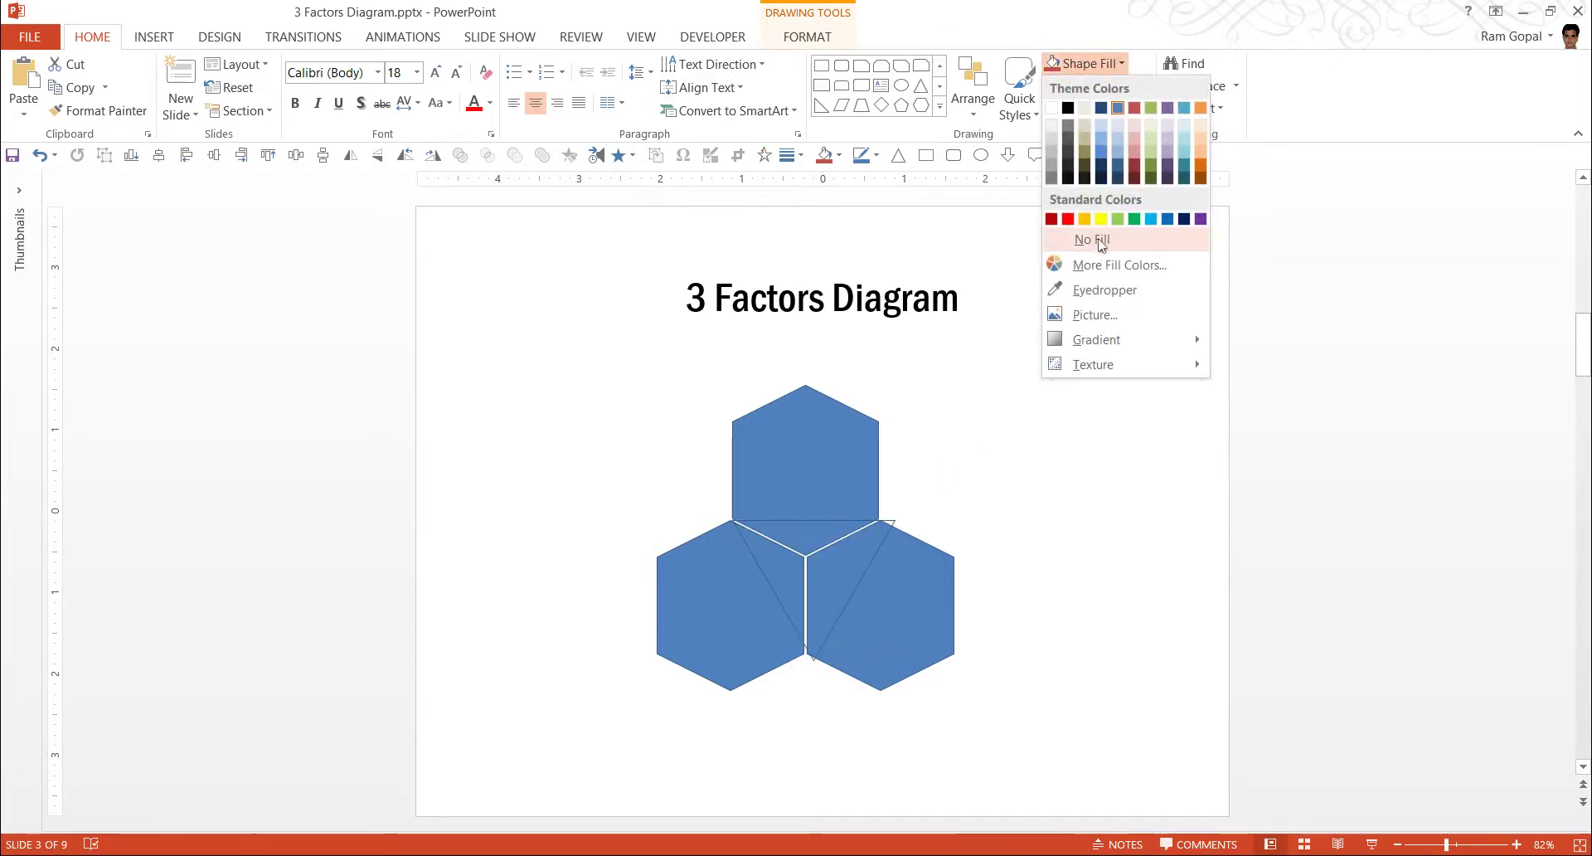
left_click(1093, 239)
left_click(1102, 86)
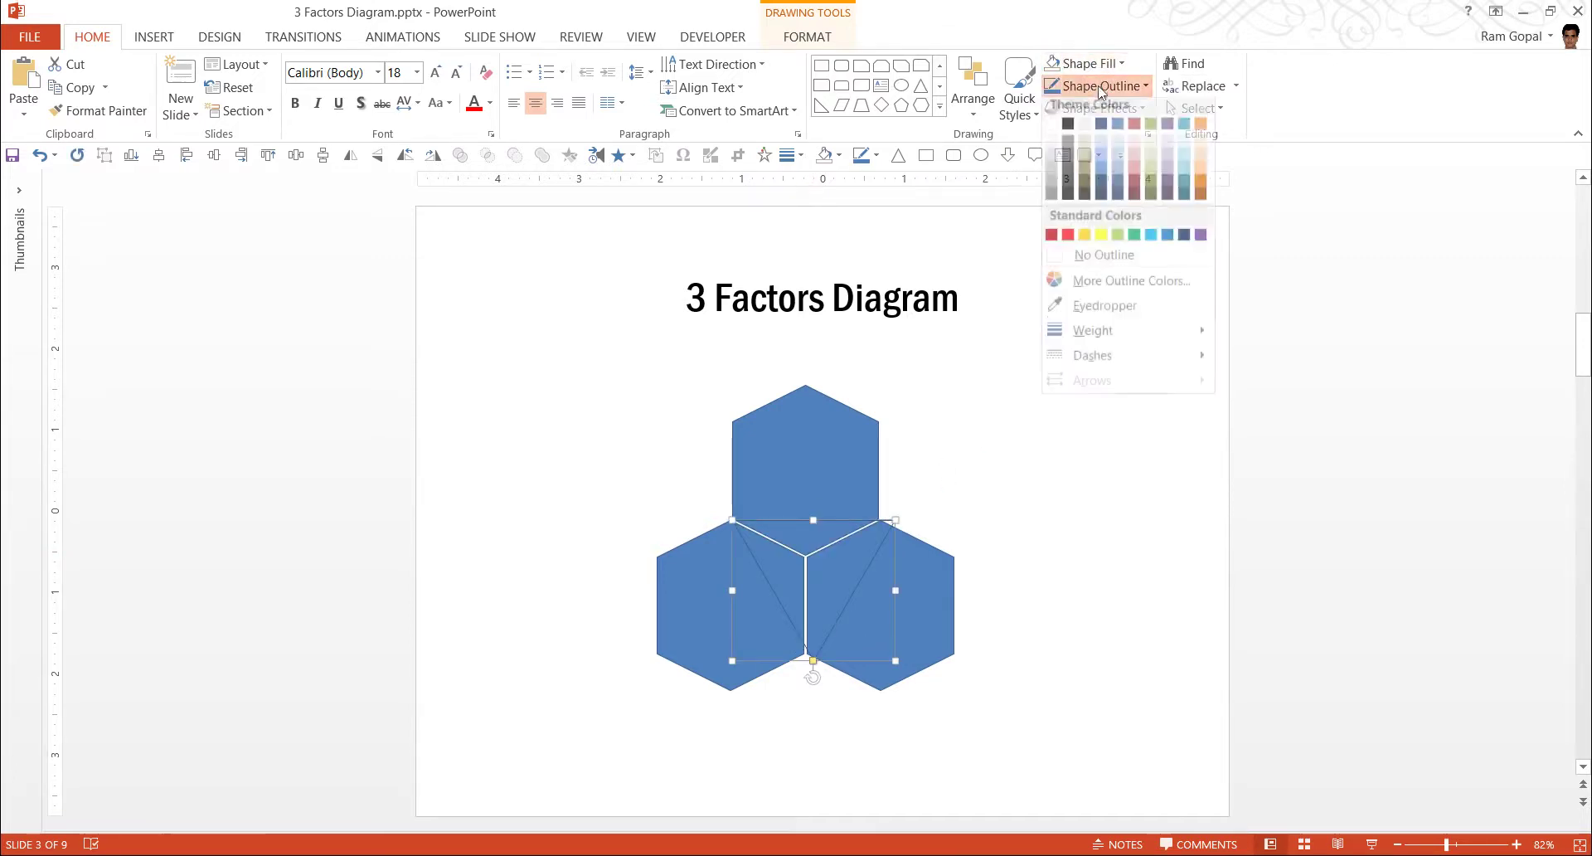
left_click(1057, 129)
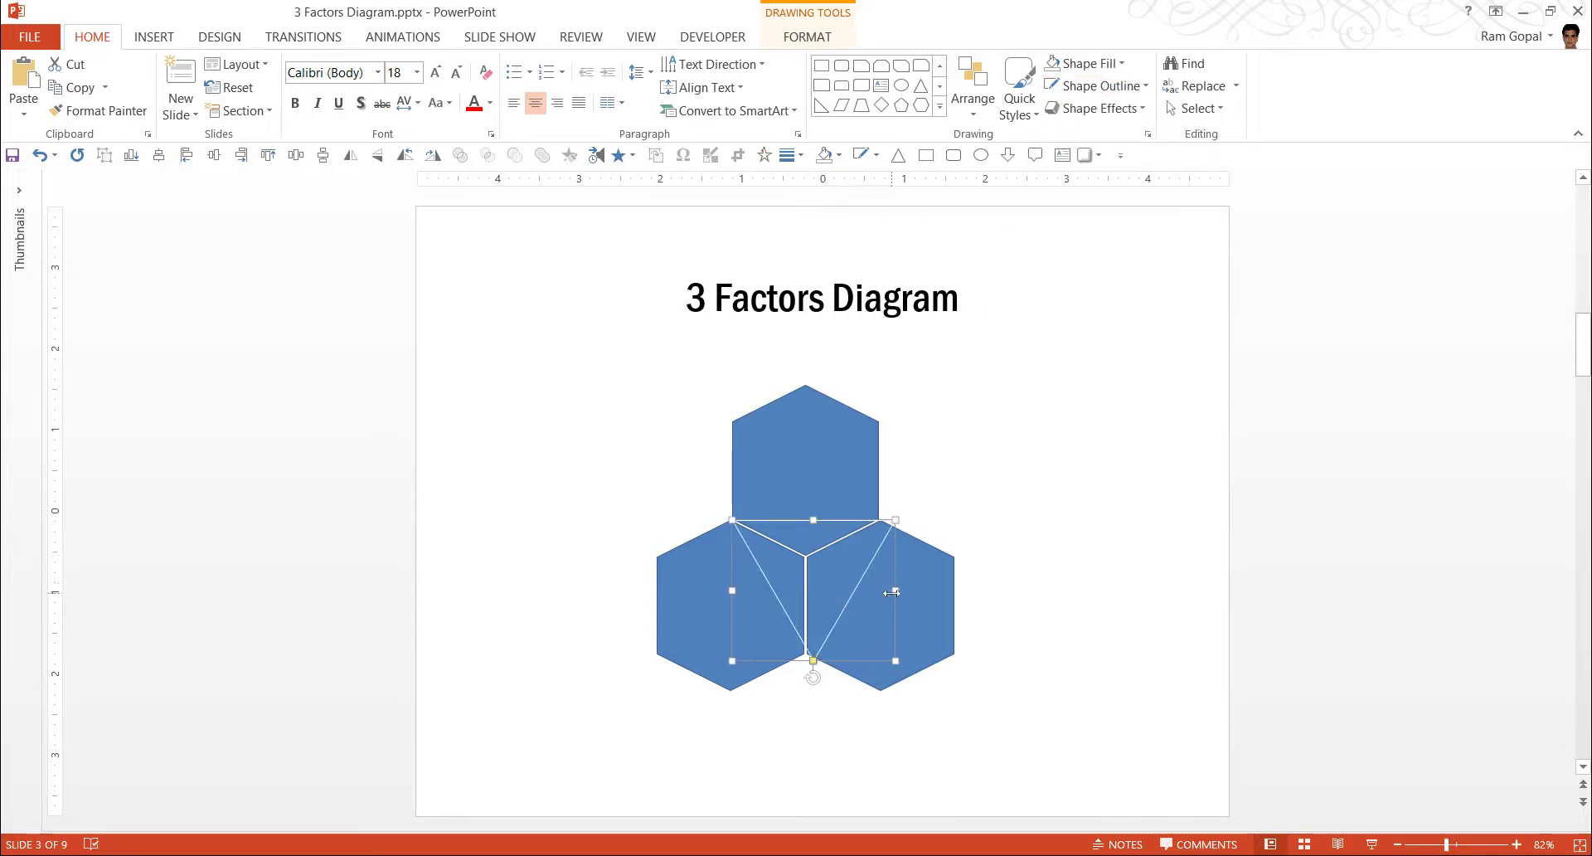
- Resize the triangle's corners so they meet the hexagon junctions exactly
key("Escape")
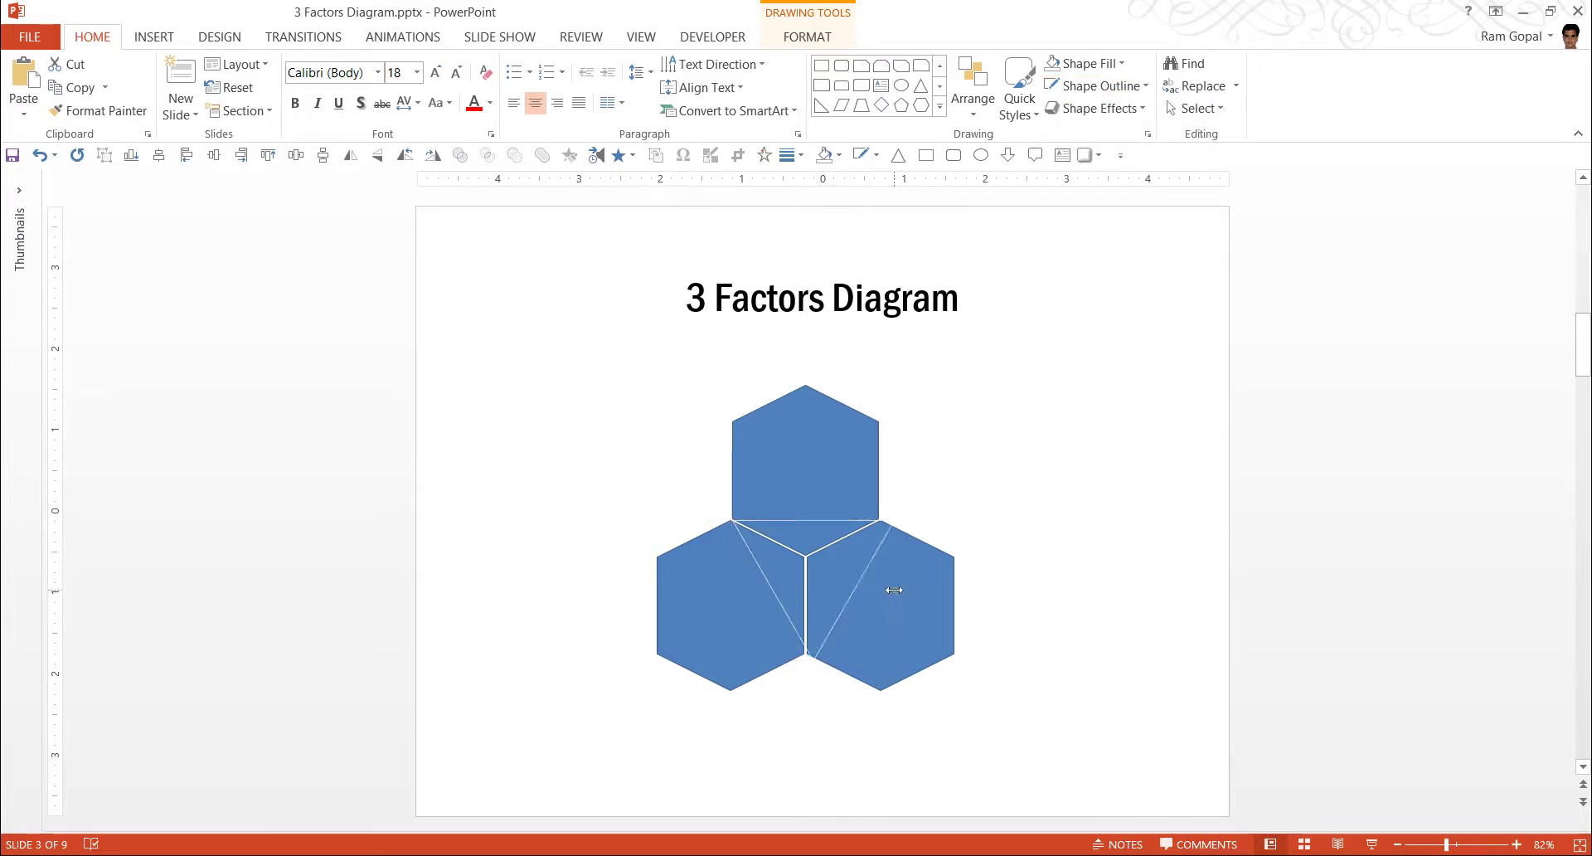
left_click_drag(894, 589, 881, 592)
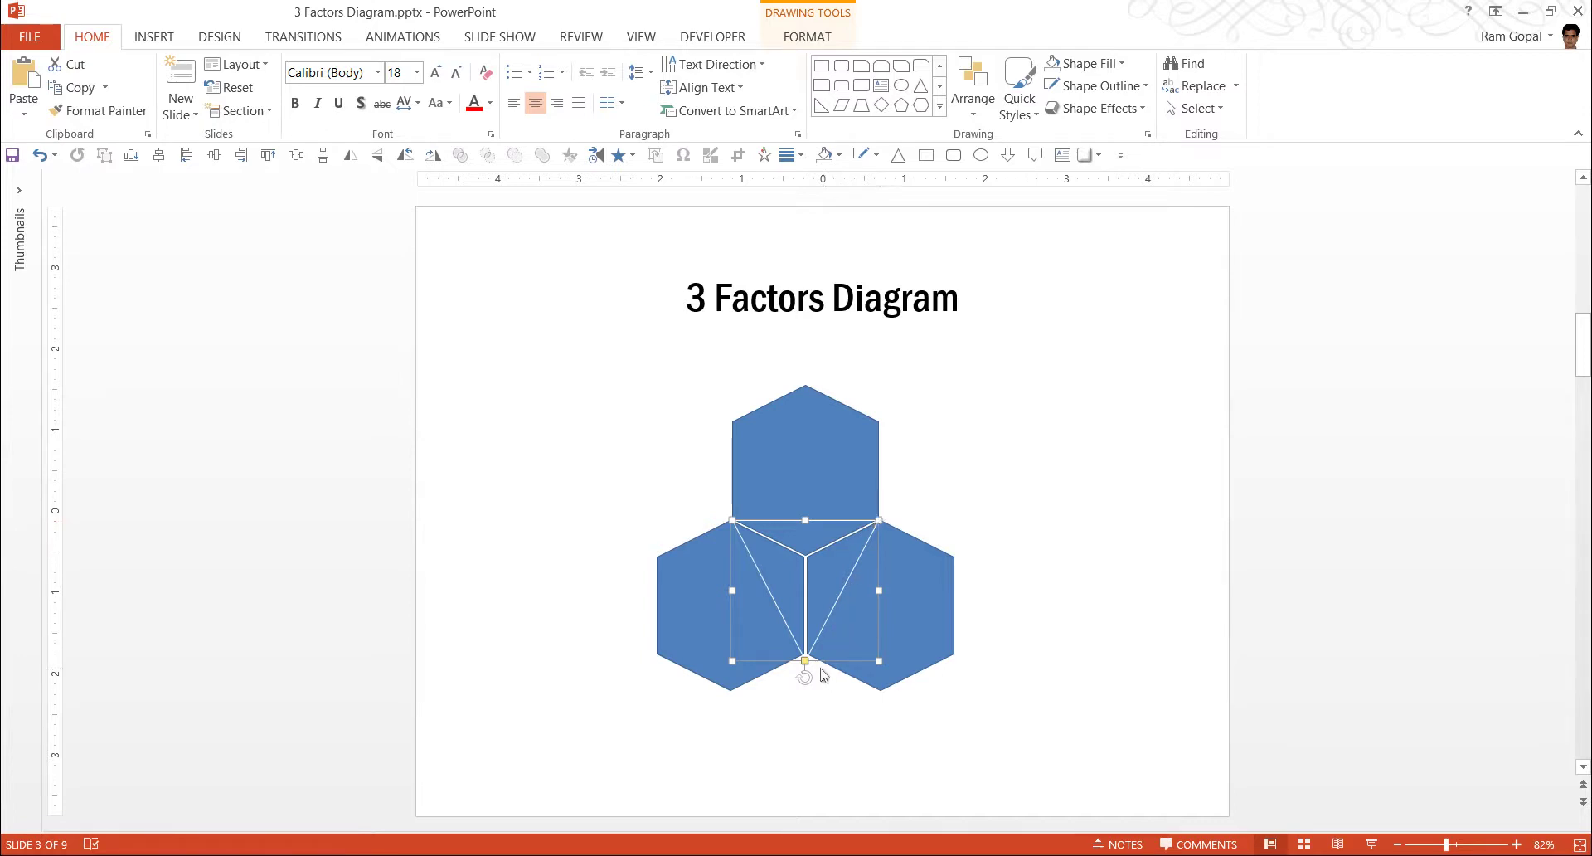
left_click_drag(889, 661, 883, 655)
left_click(1060, 560)
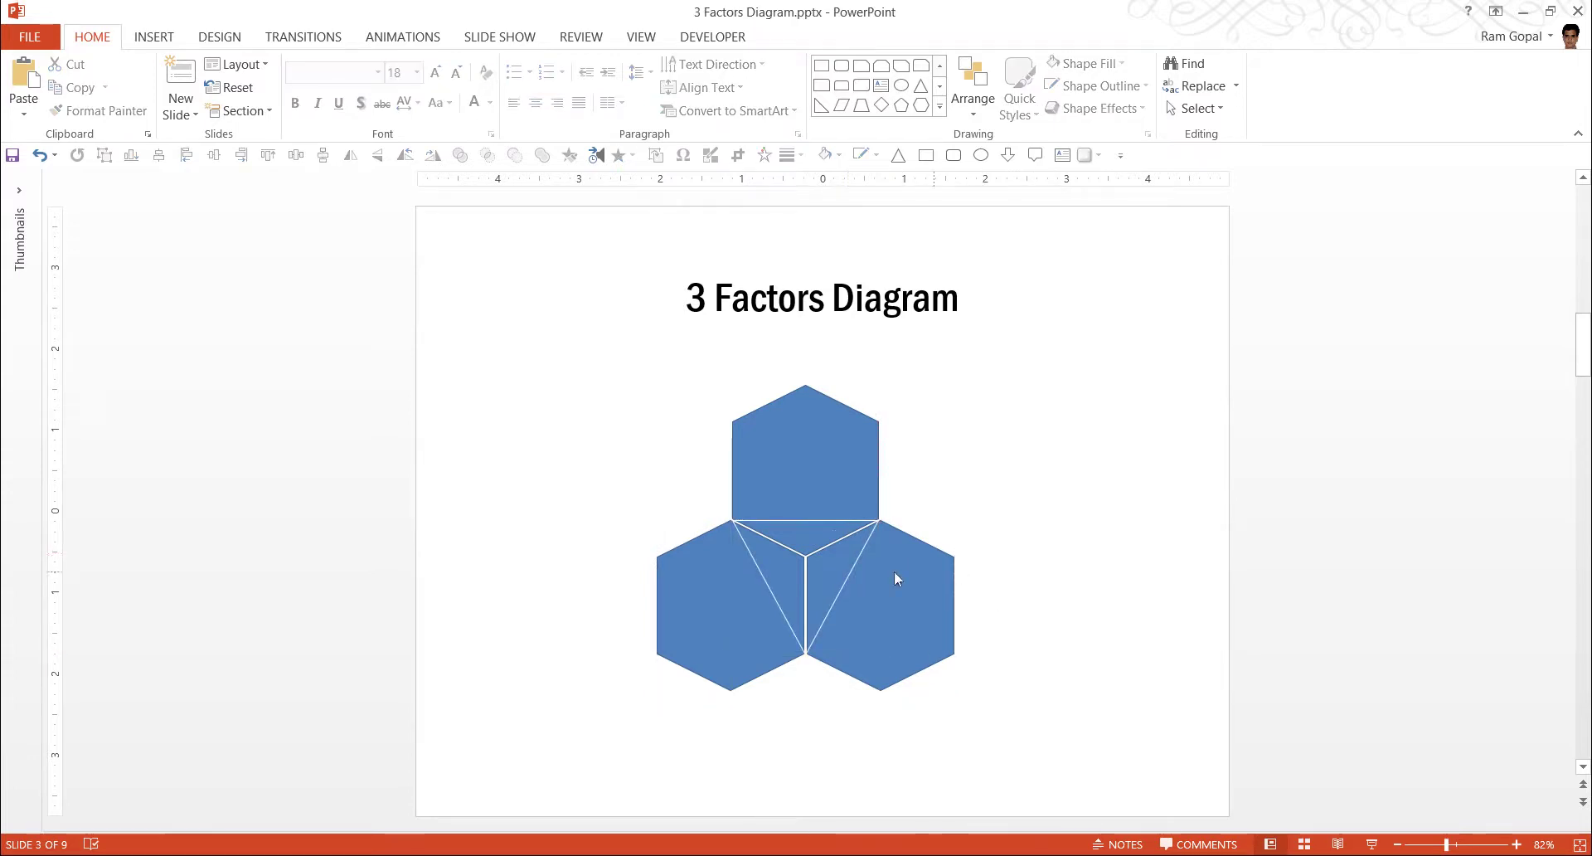
left_click(831, 520)
left_click(1015, 507)
- Apply the blue gradient Moderate Effect shape style to the top hexagon
left_click(825, 441)
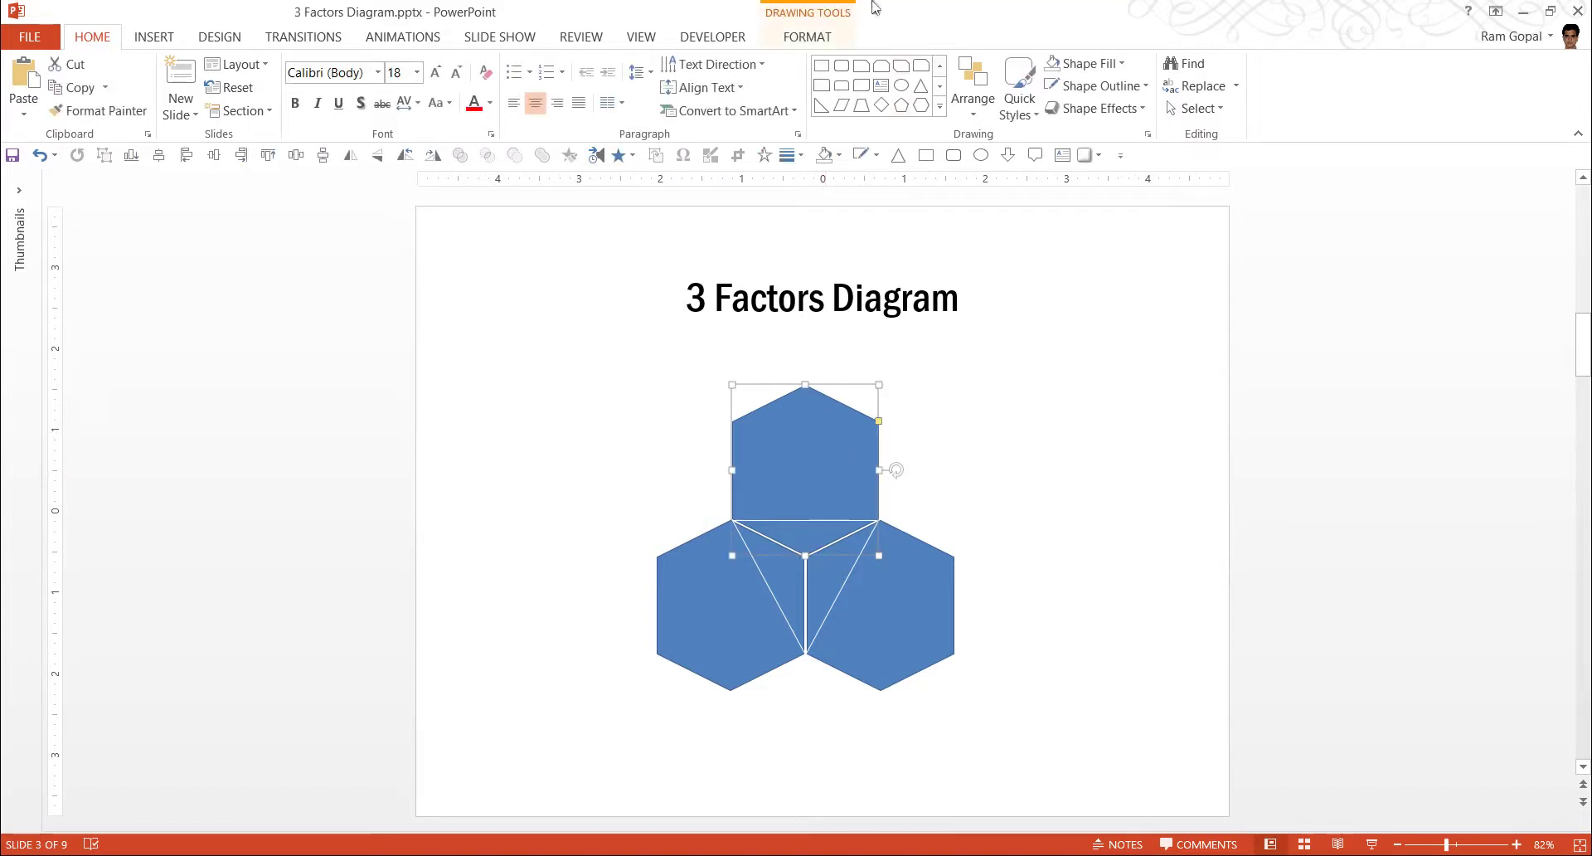
left_click(808, 36)
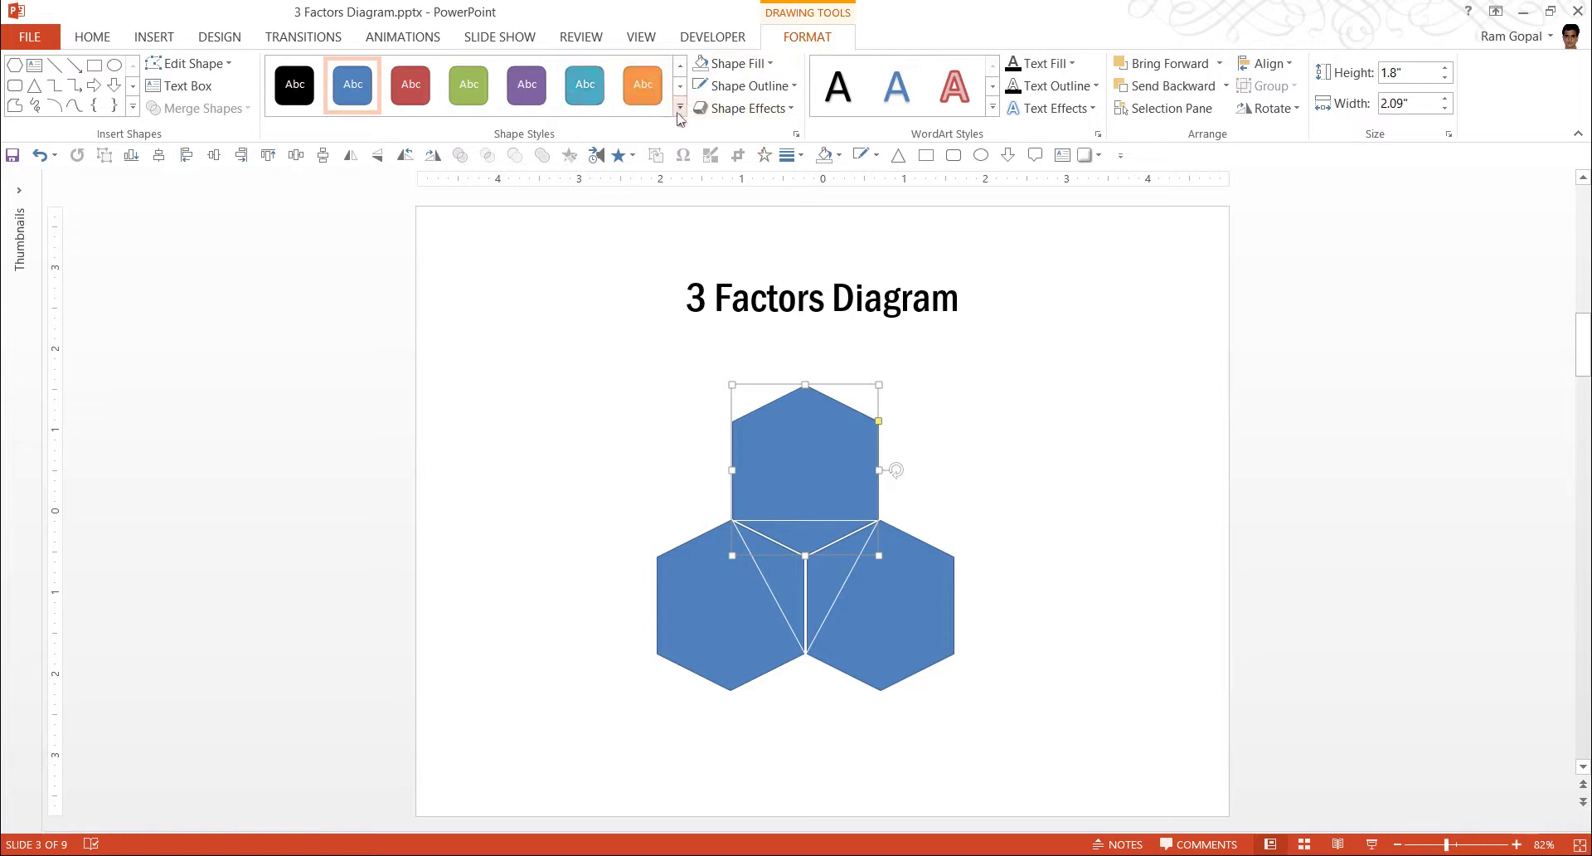
left_click(680, 118)
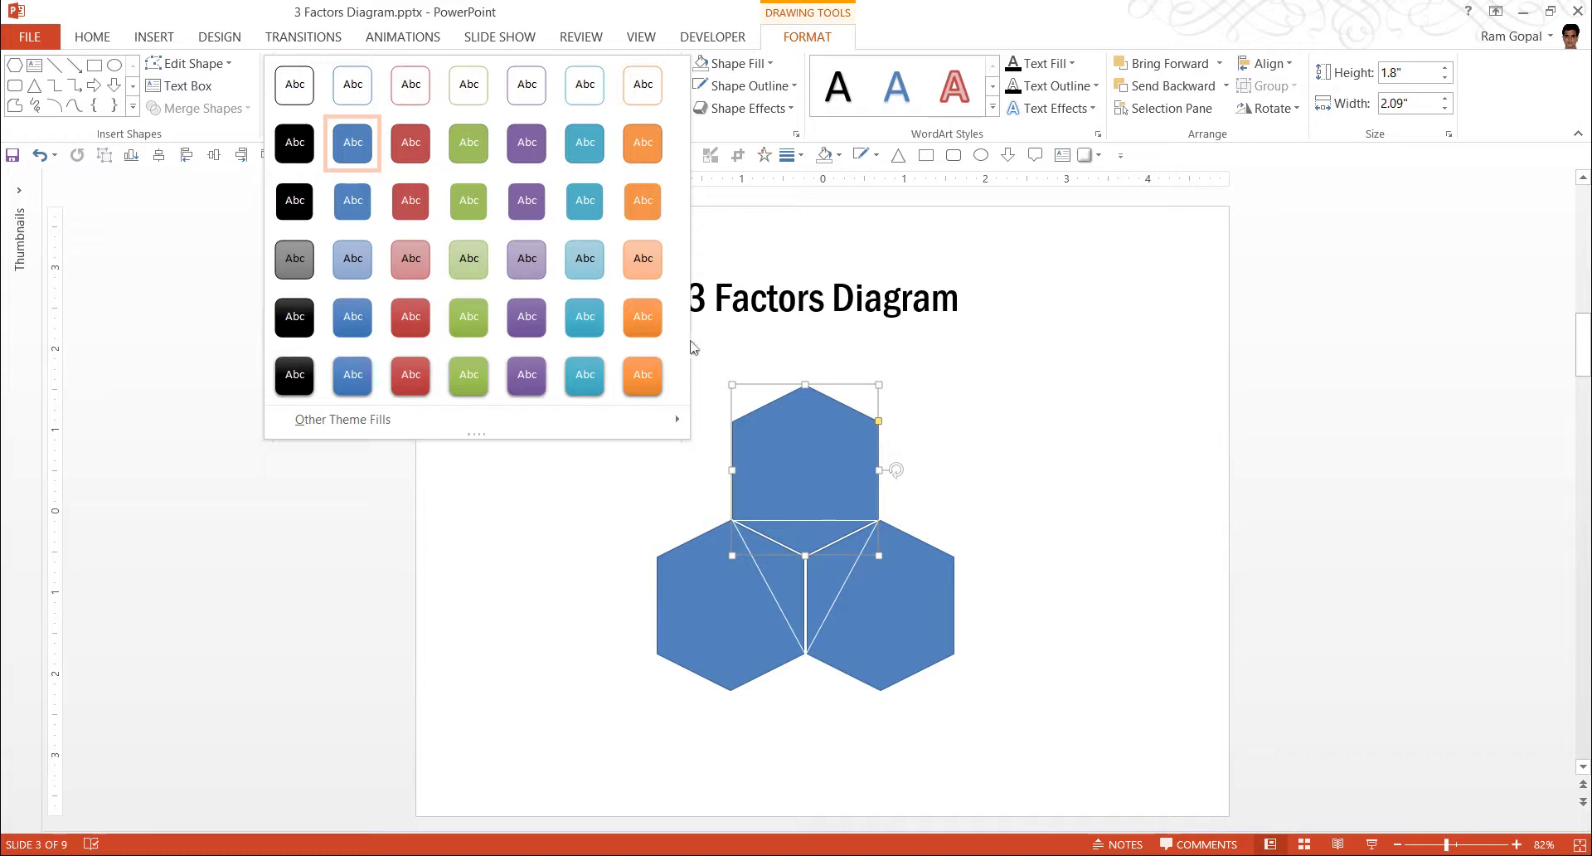
left_click(374, 340)
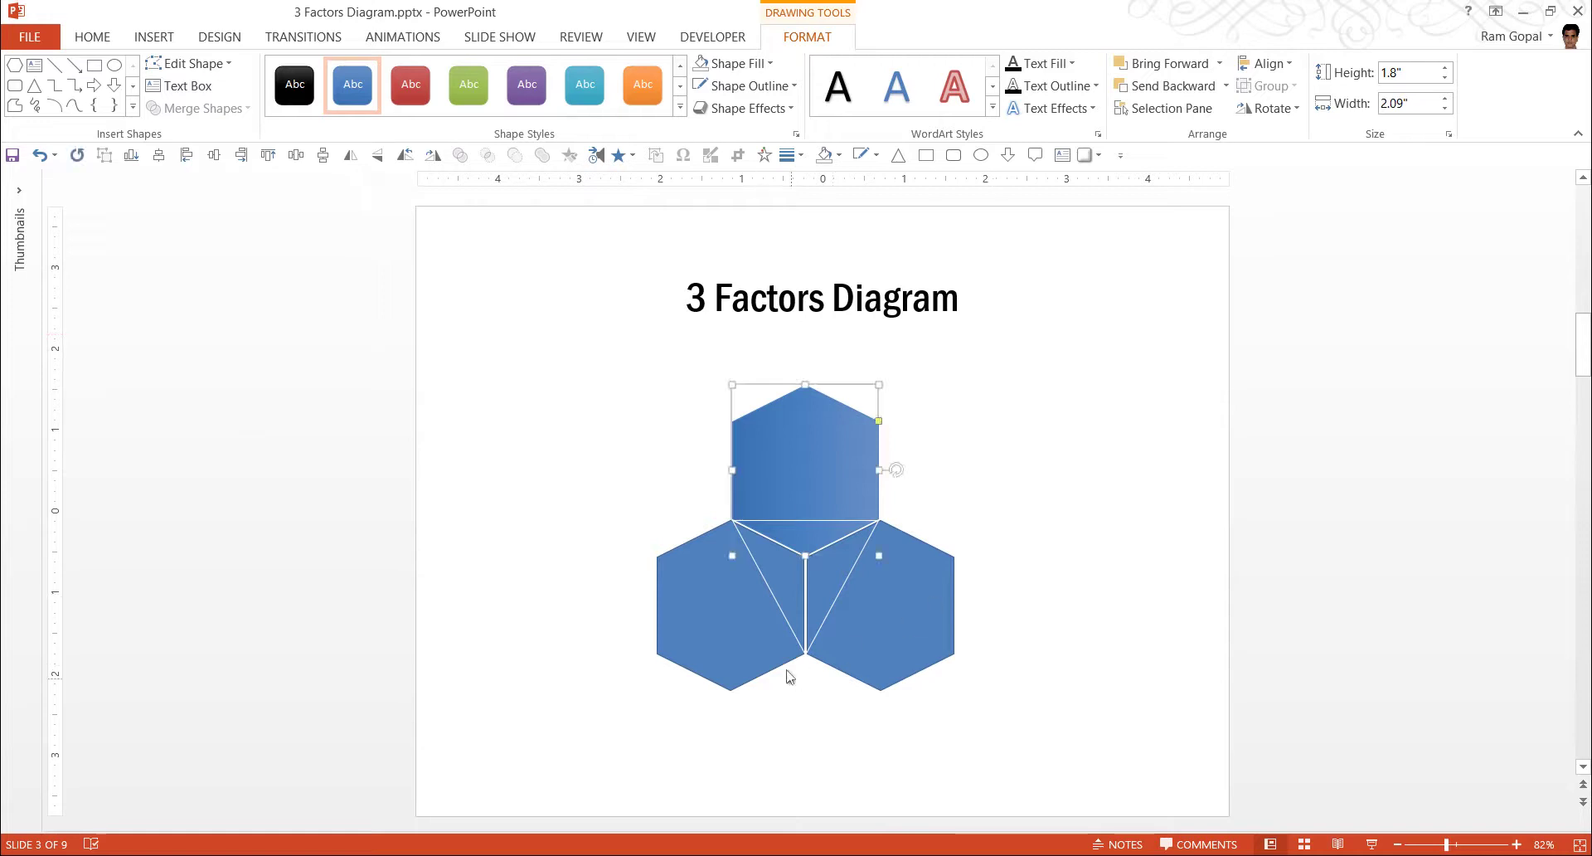
- Style the lower-left hexagon aqua and the lower-right hexagon olive green
left_click(753, 594)
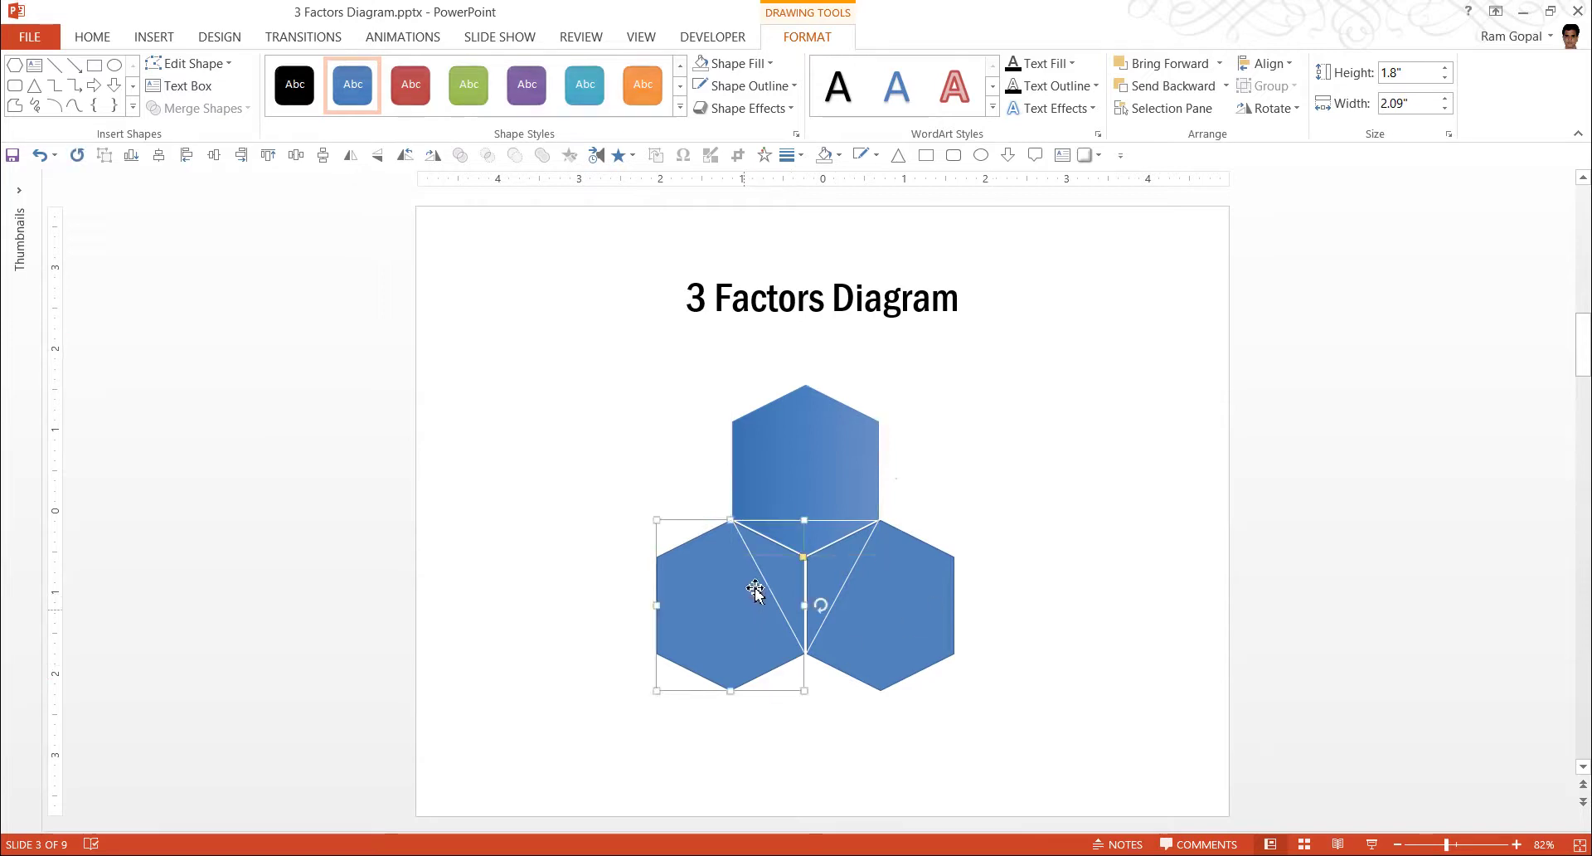
left_click(680, 108)
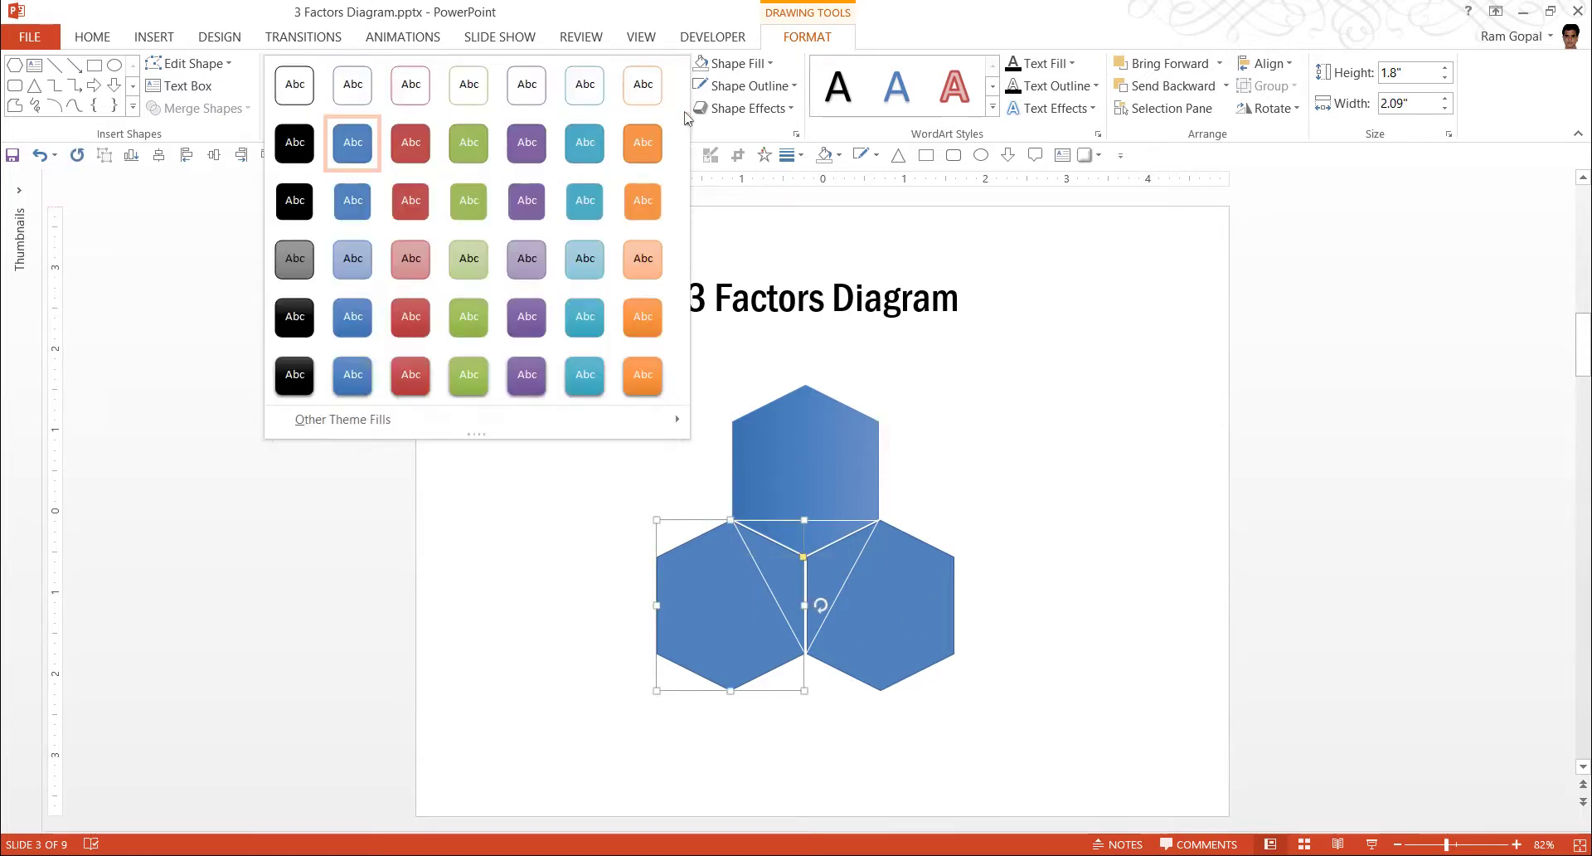
left_click(585, 316)
left_click(929, 579)
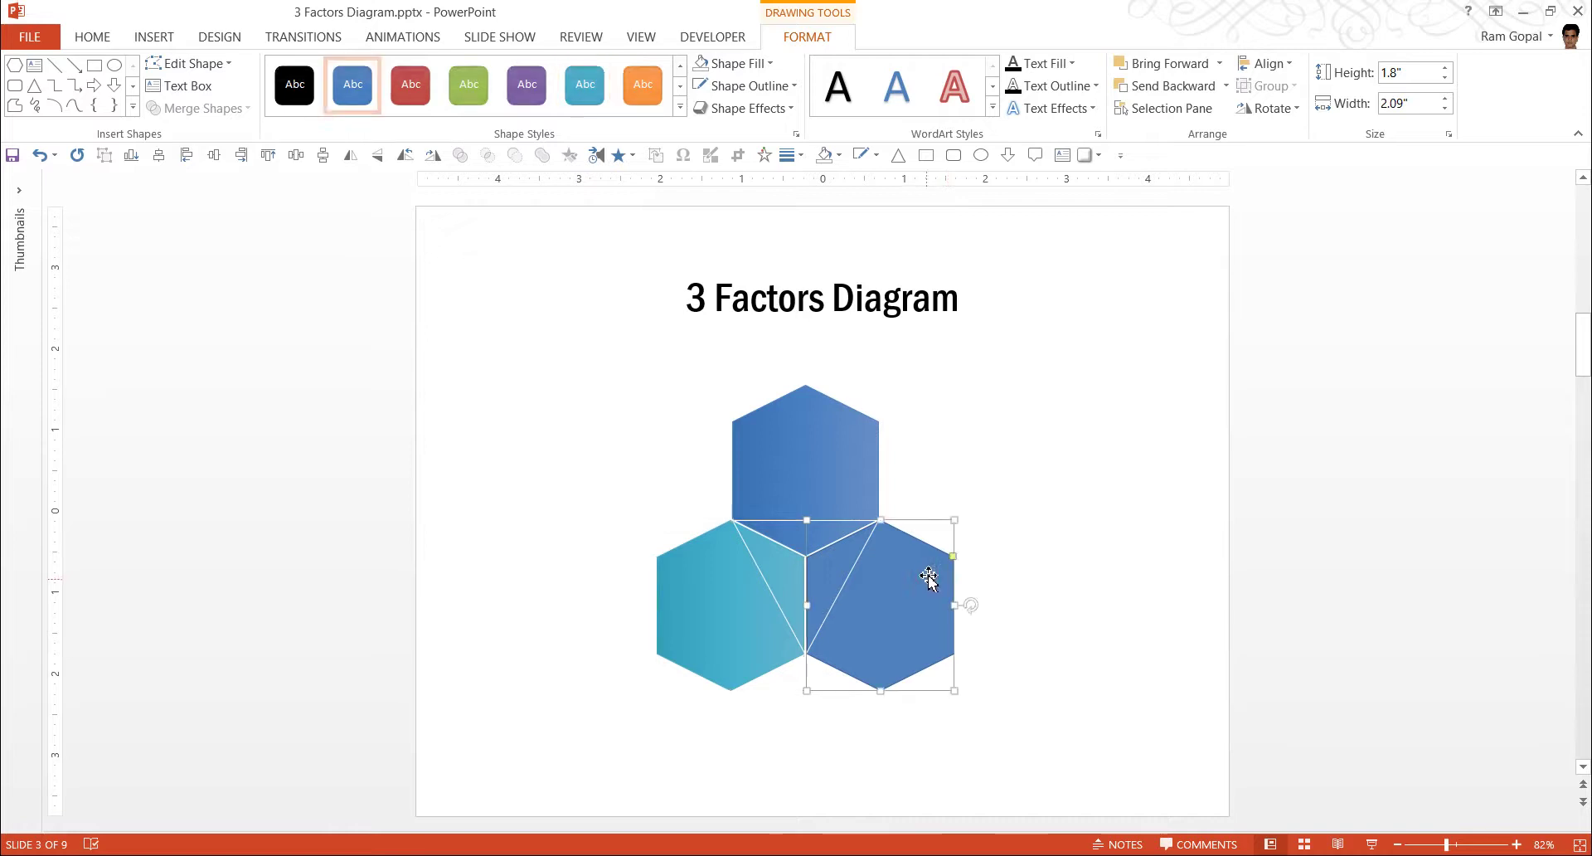
left_click(679, 106)
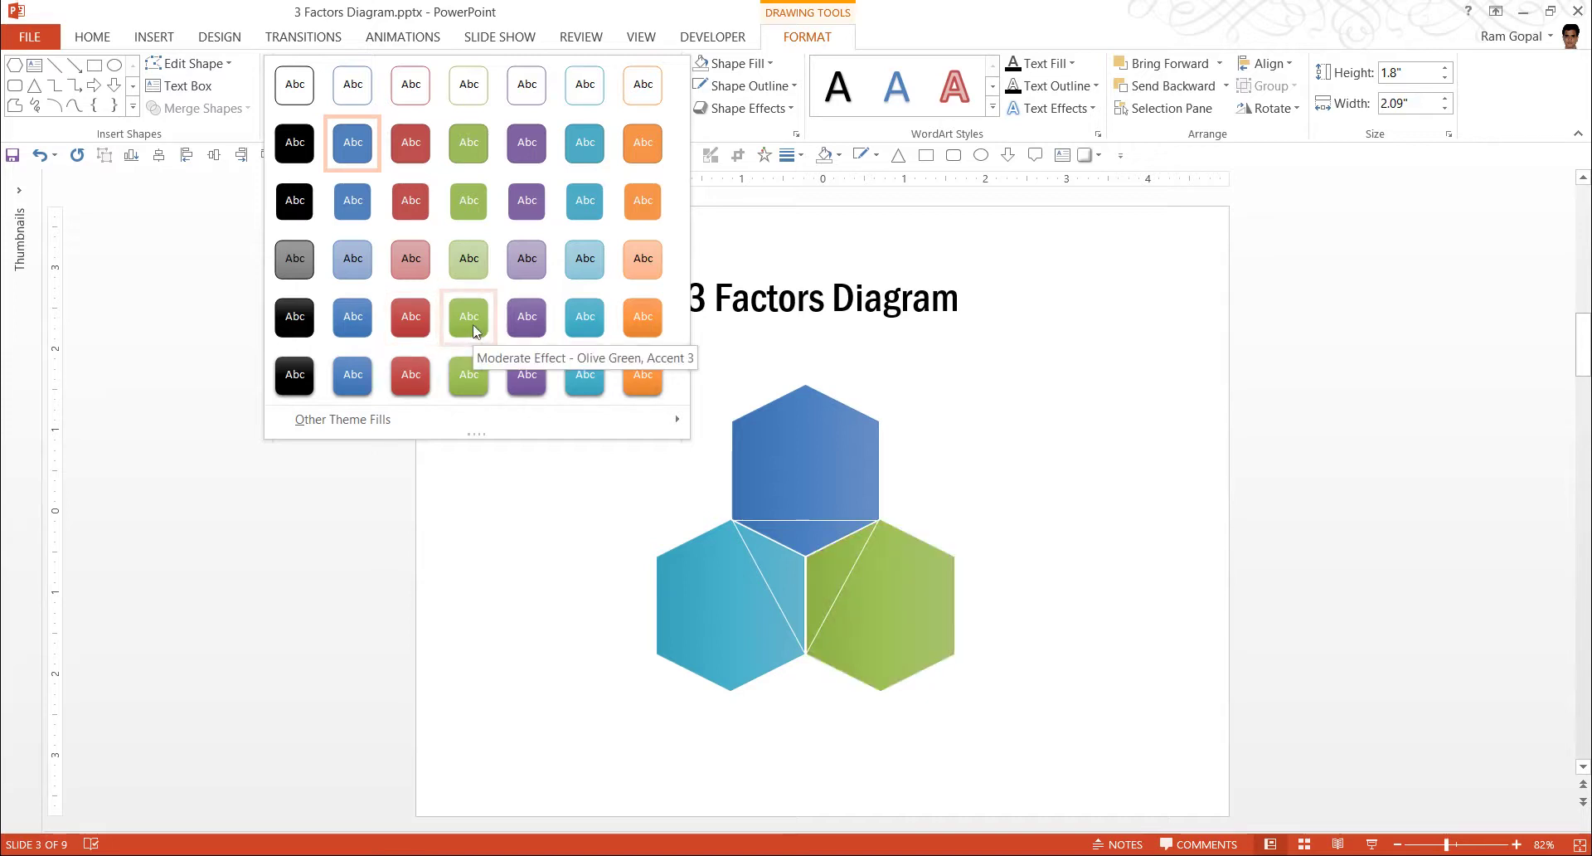
left_click(469, 318)
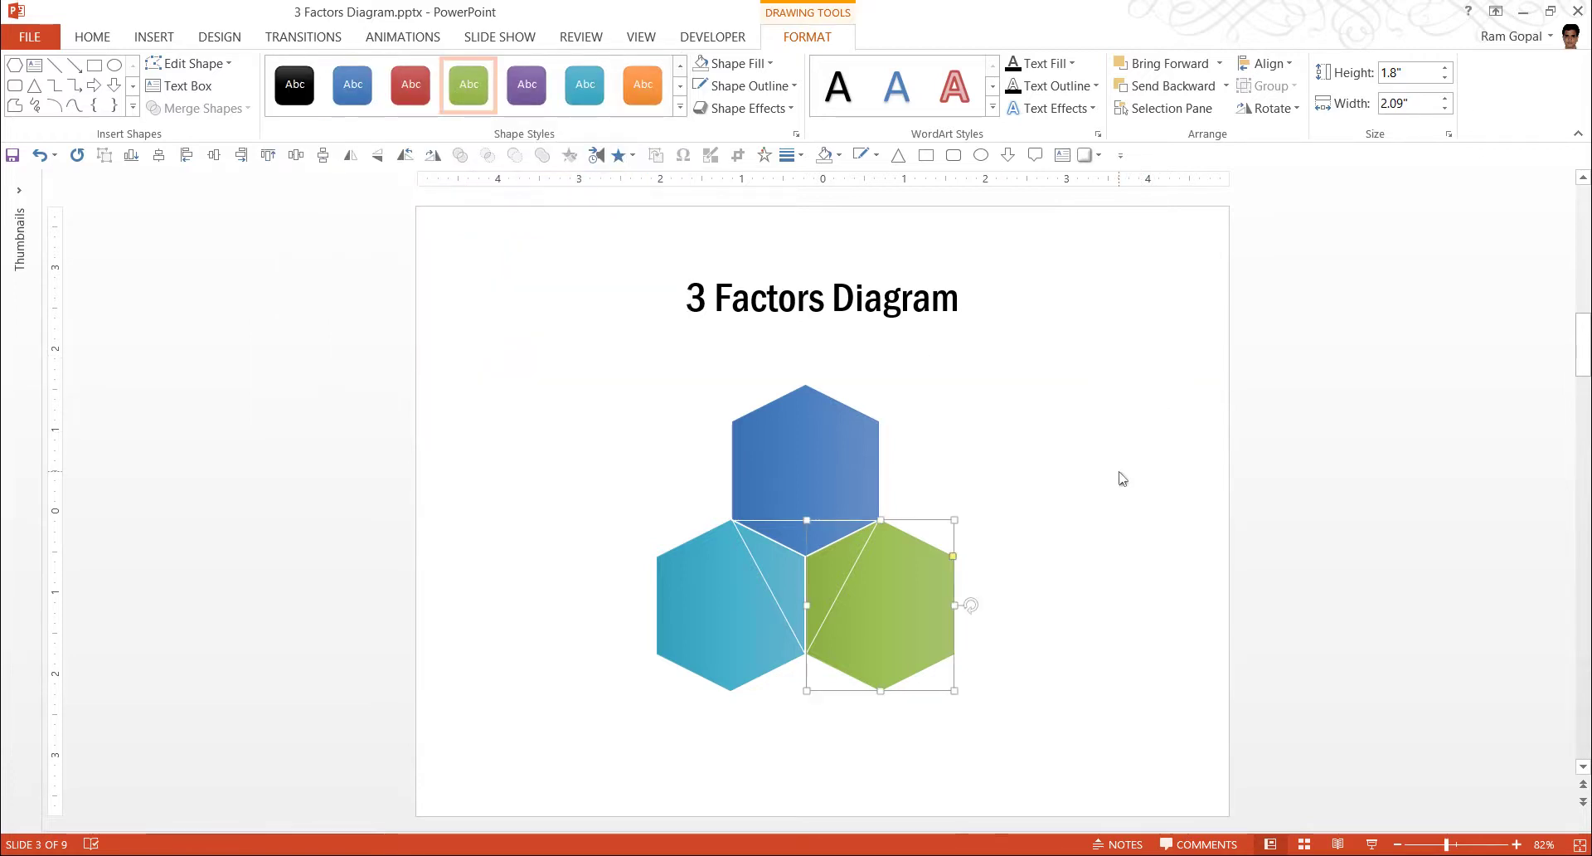
left_click(1077, 487)
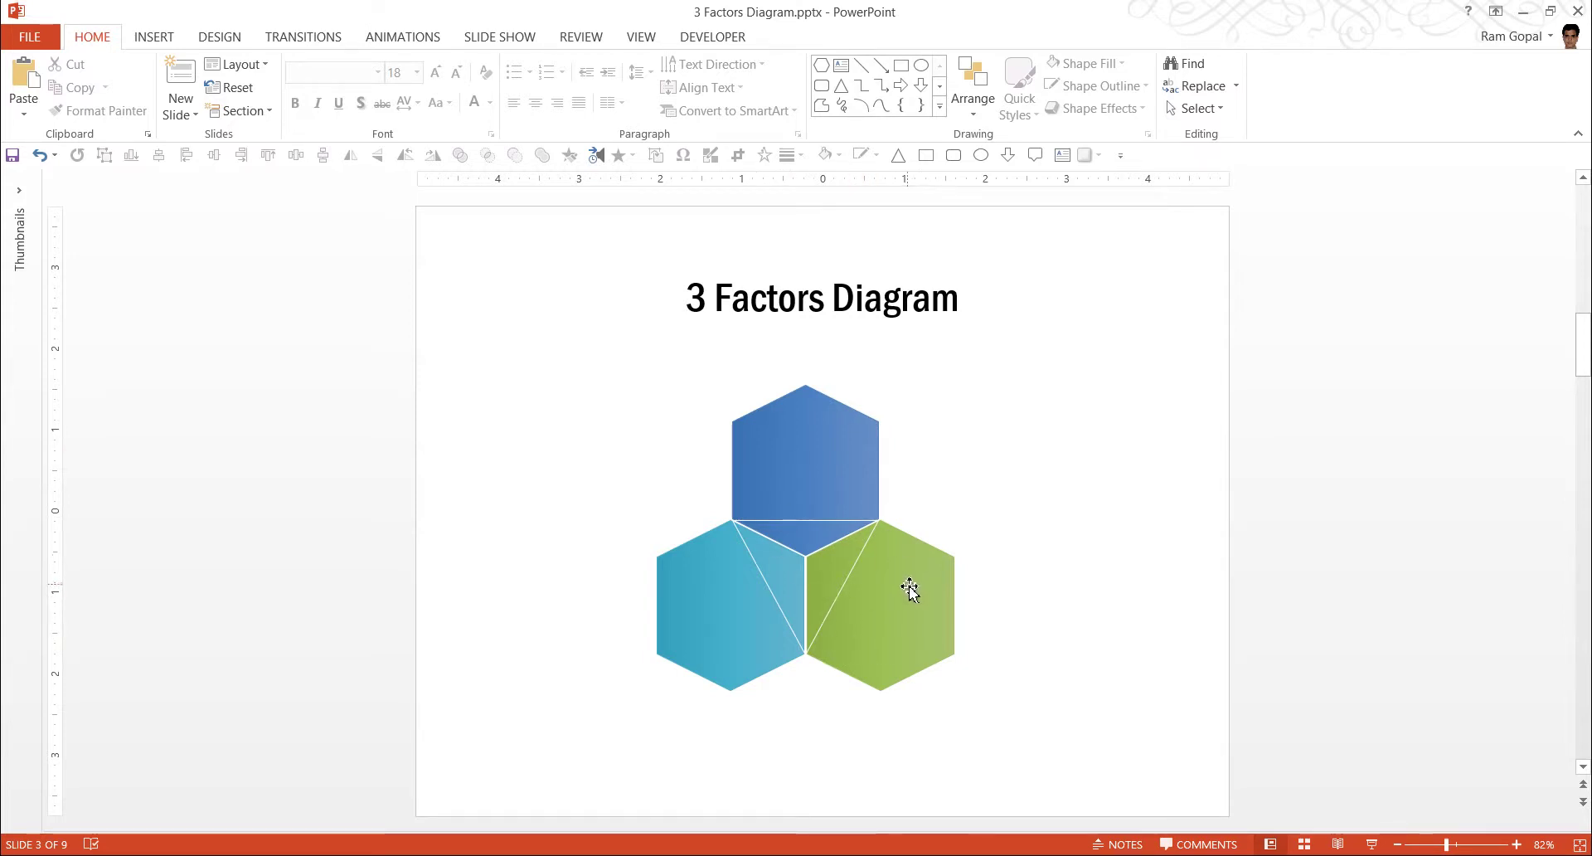
- Fill the central triangle with a dark tan colour
left_click(825, 524)
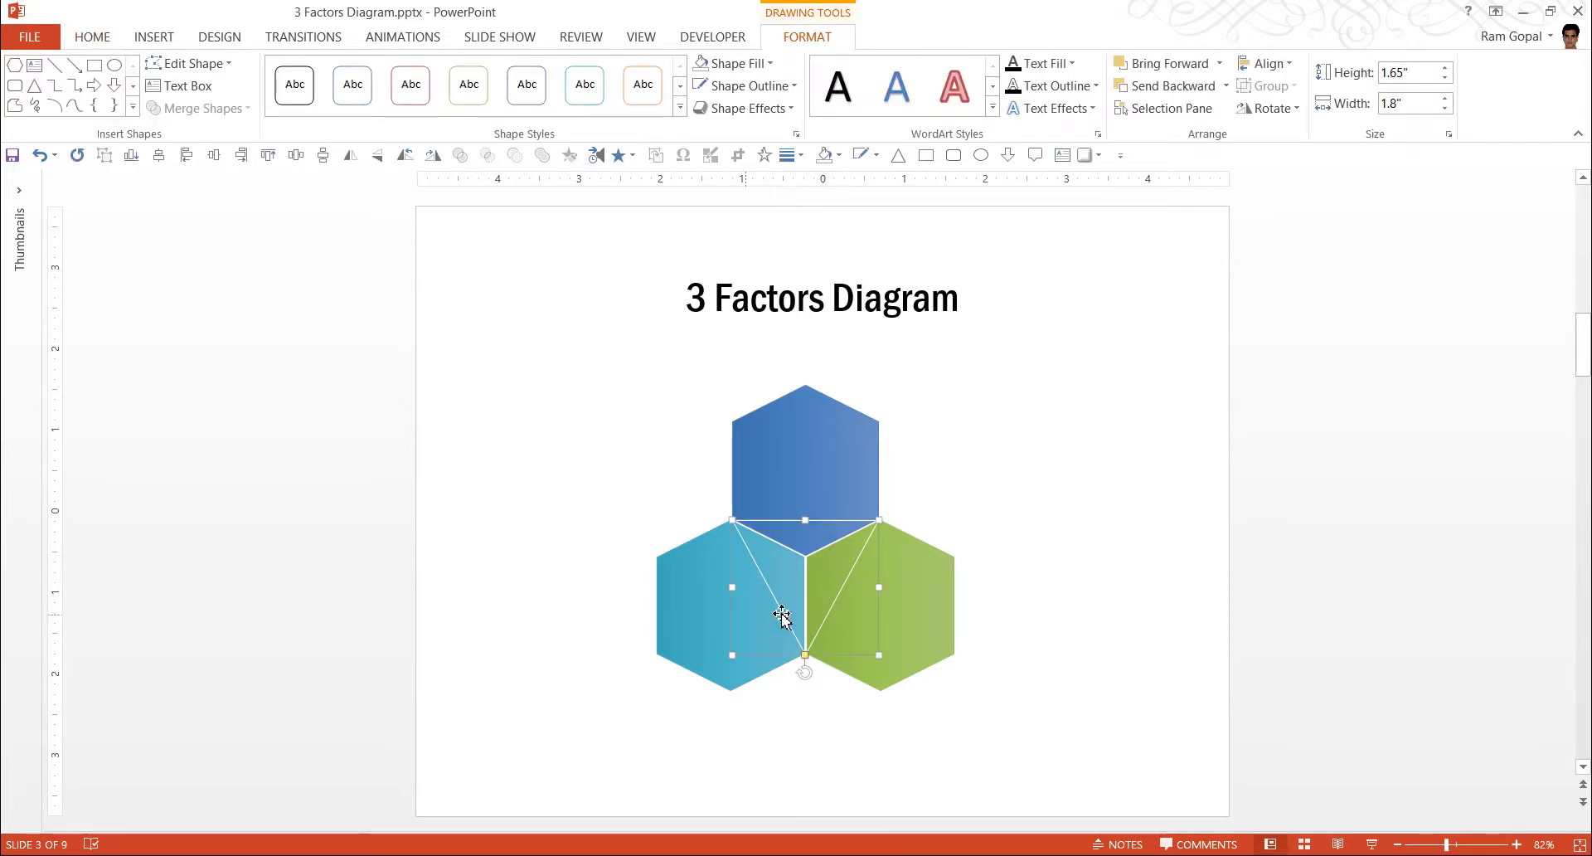
left_click(746, 64)
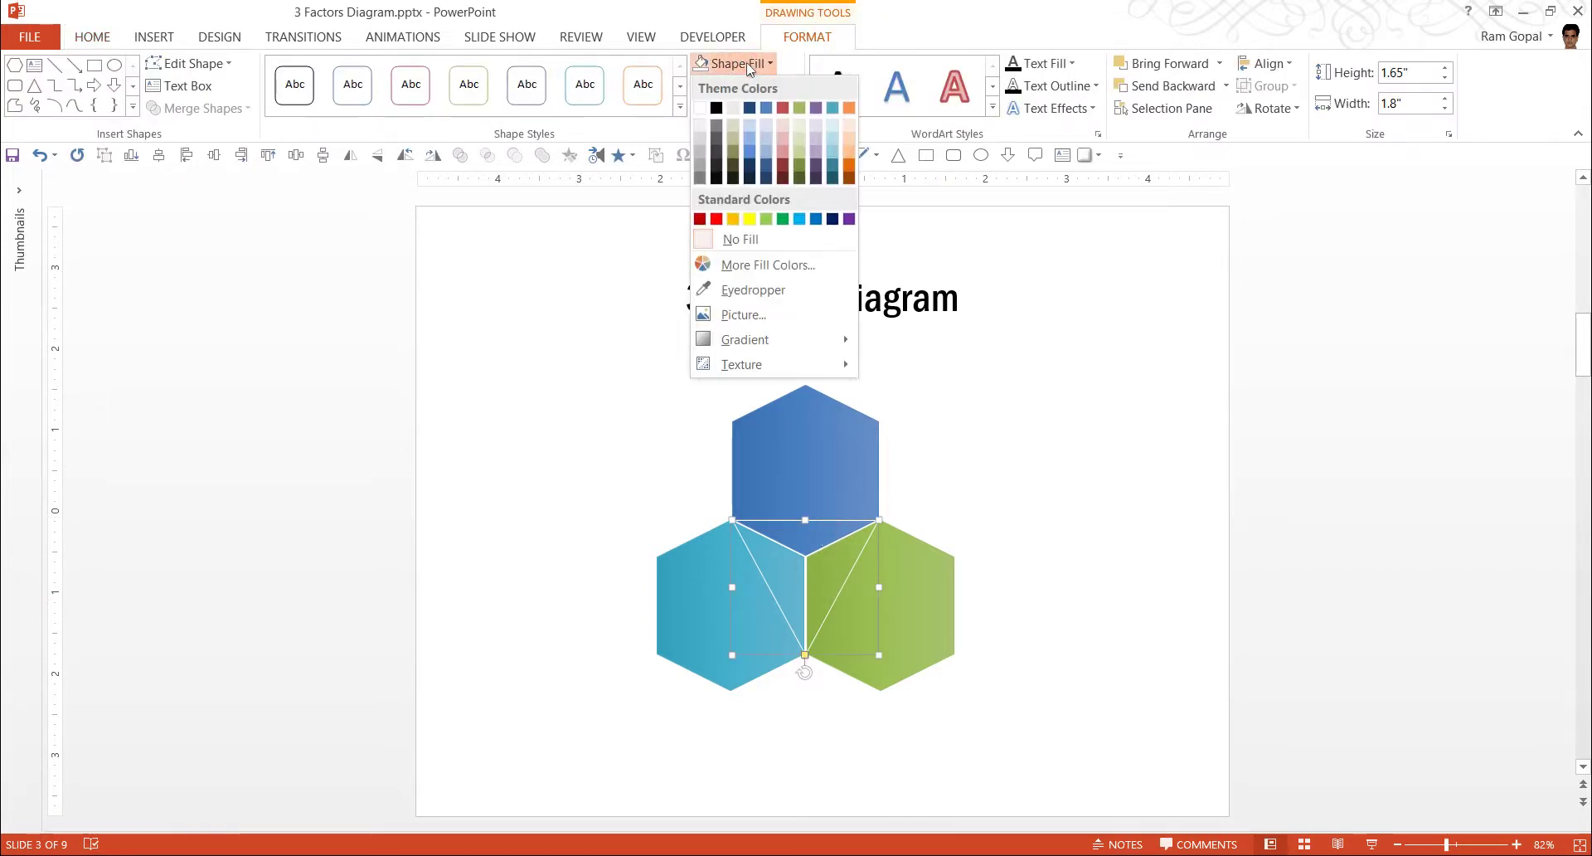
left_click(734, 159)
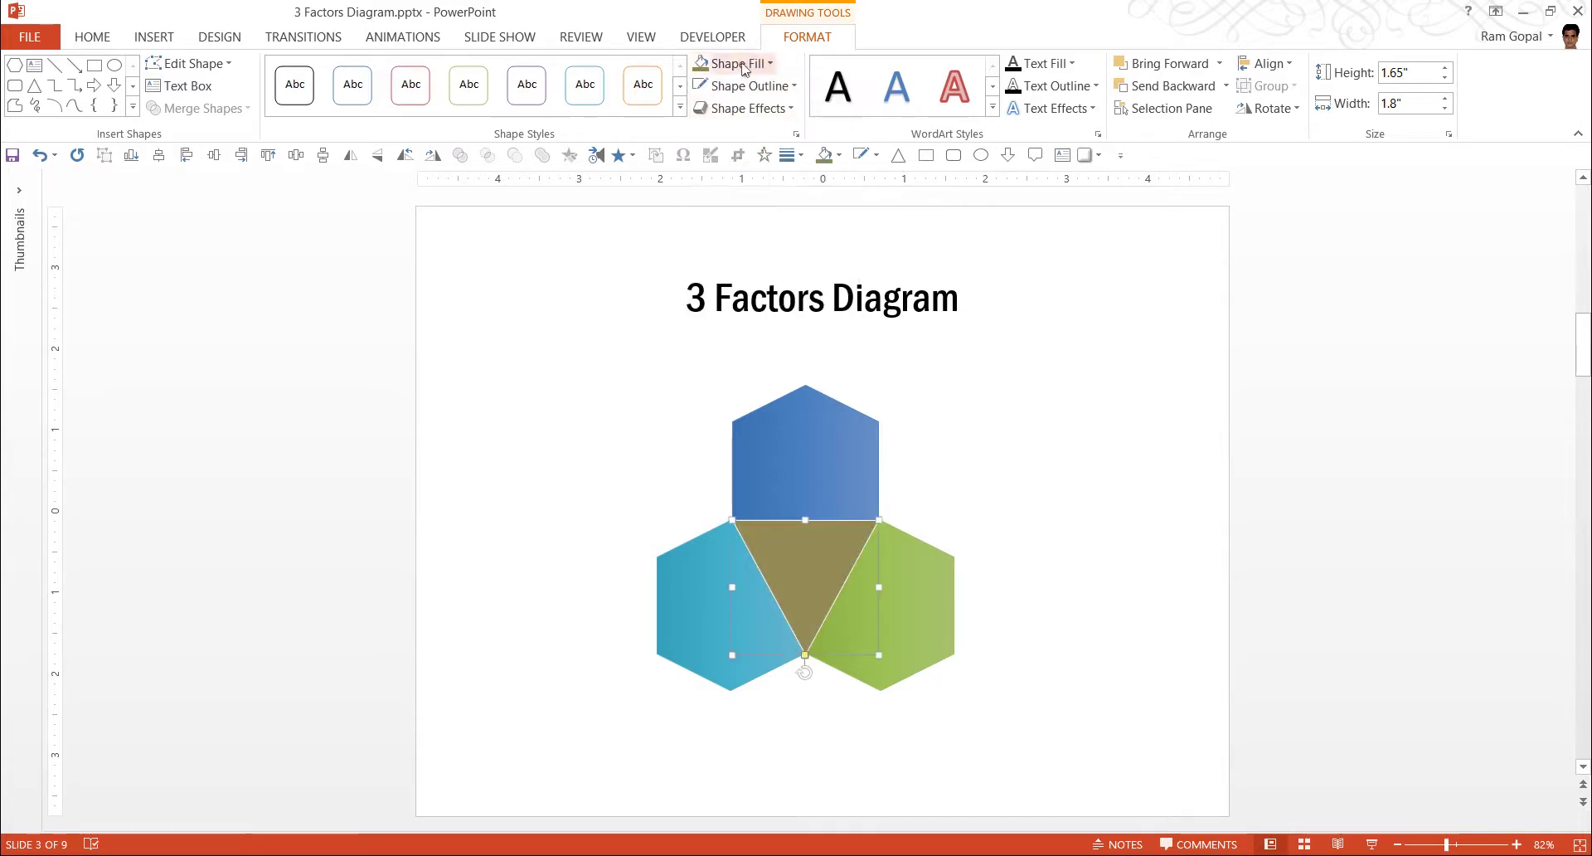
- Set the triangle's fill transparency to 27% in the Format Shape pane
right_click(847, 557)
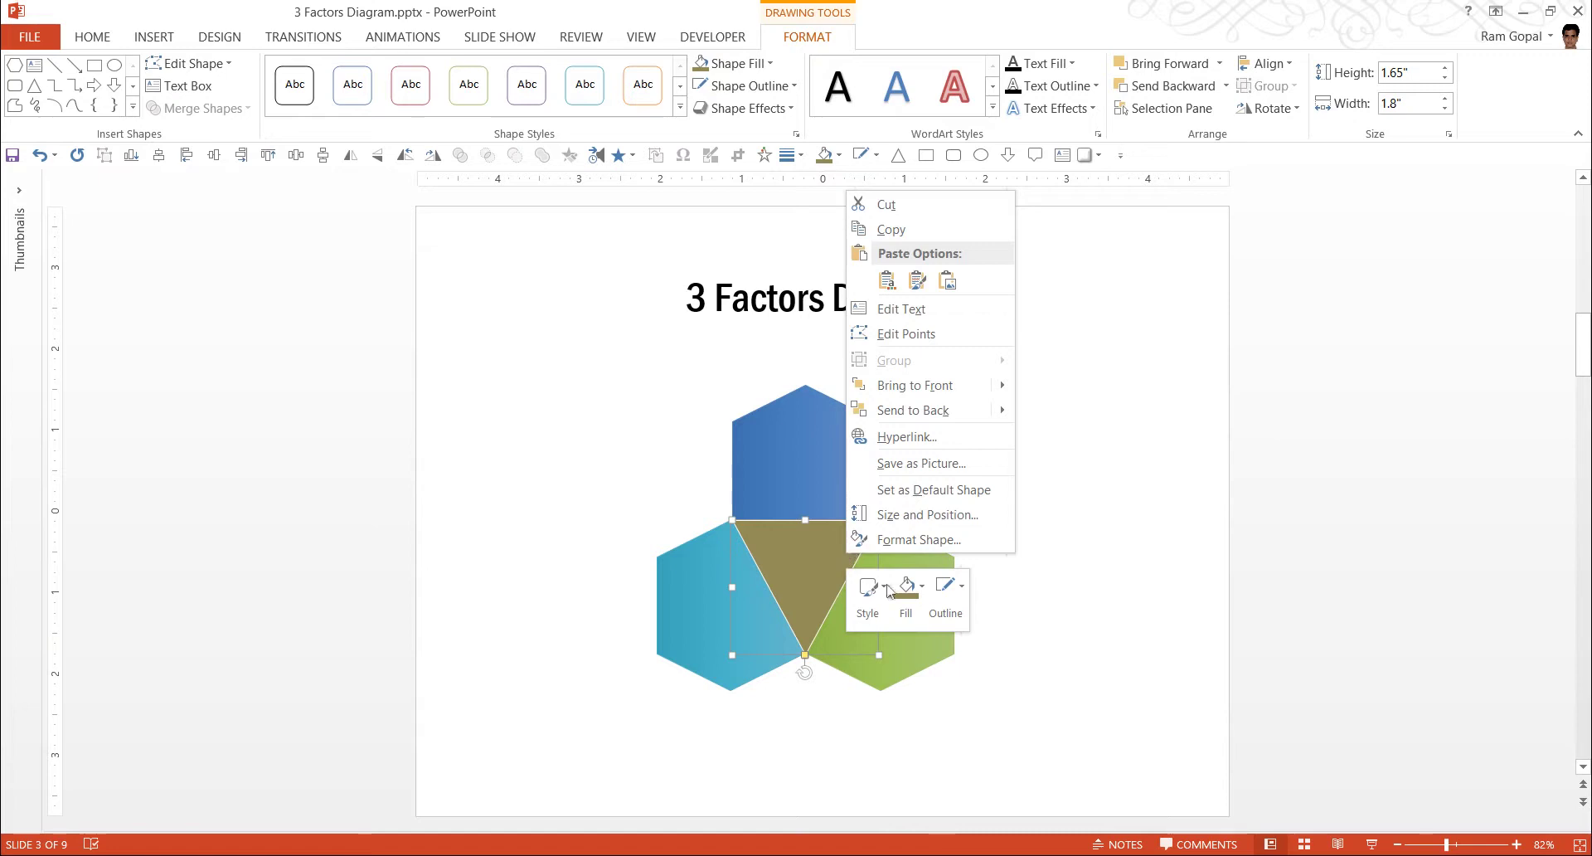
left_click(954, 540)
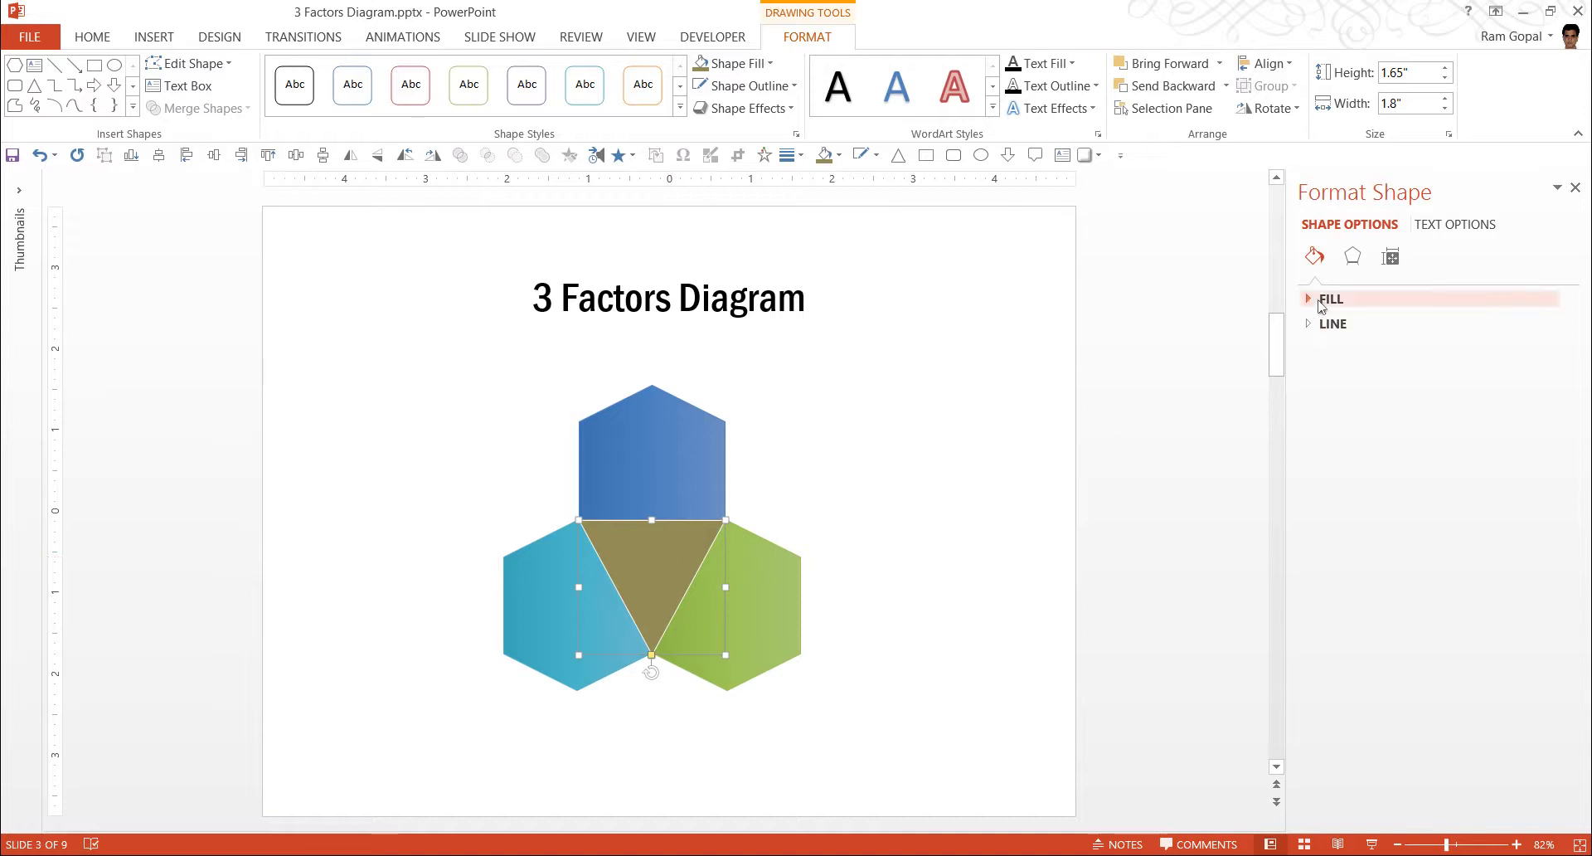
right_click(658, 605)
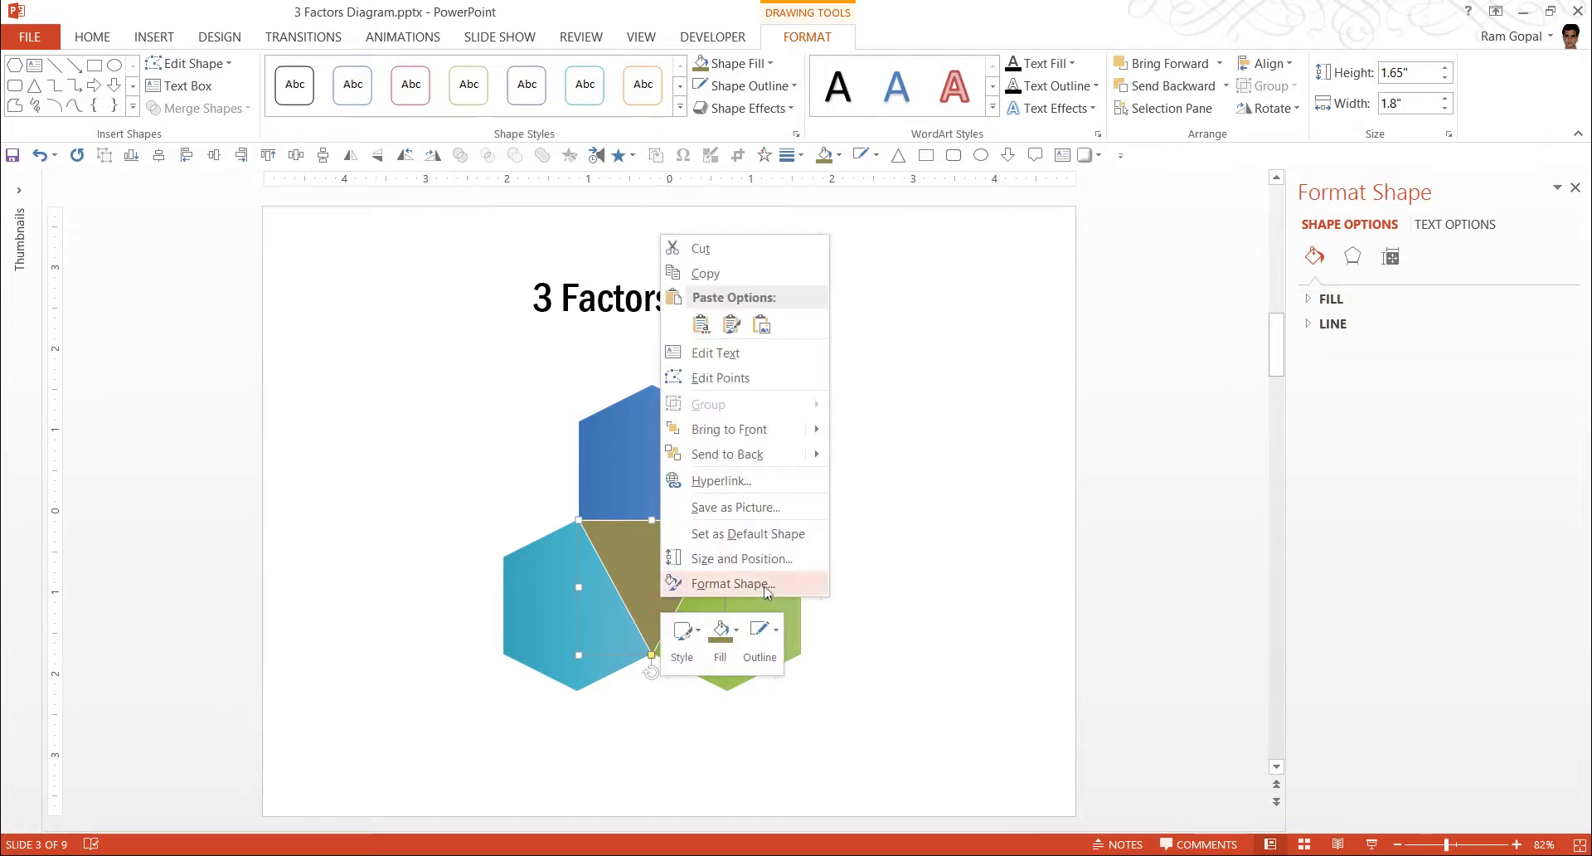
key("Escape")
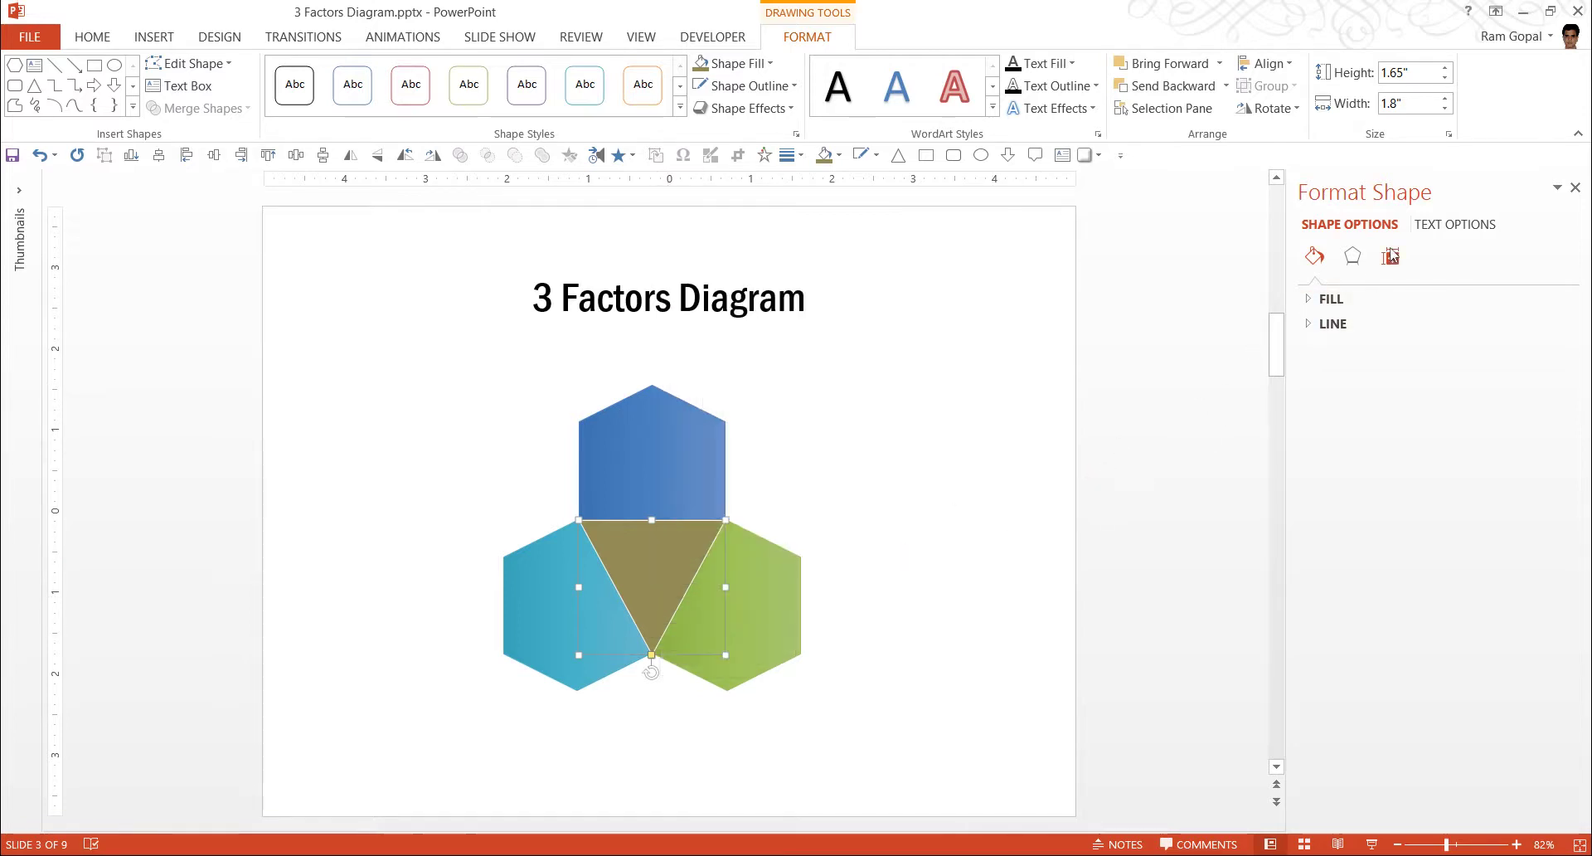
left_click(1314, 300)
left_click_drag(1409, 512, 1438, 522)
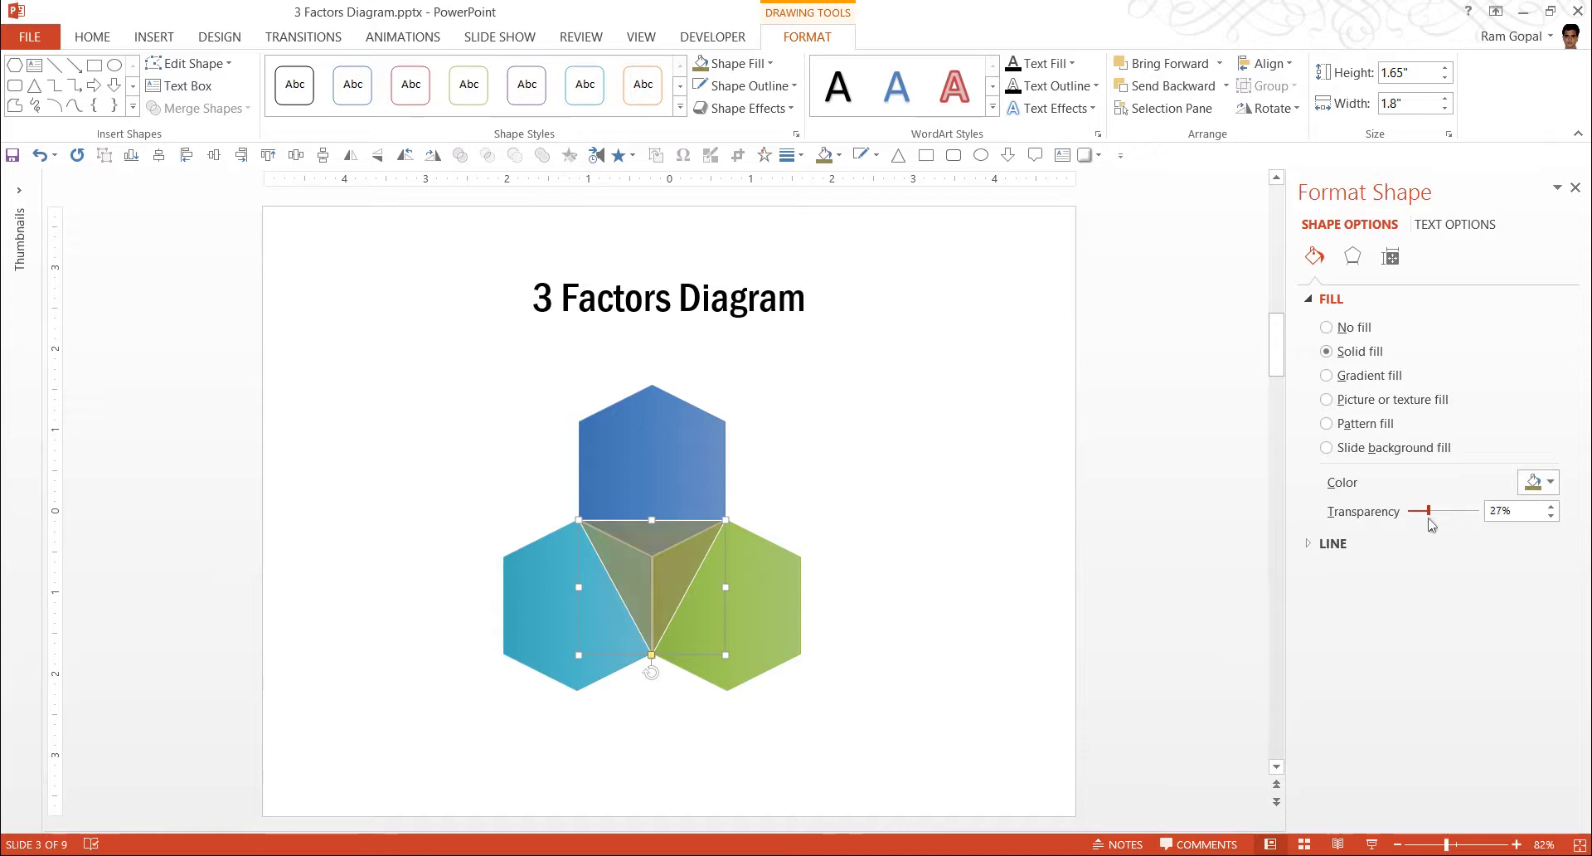
left_click(888, 561)
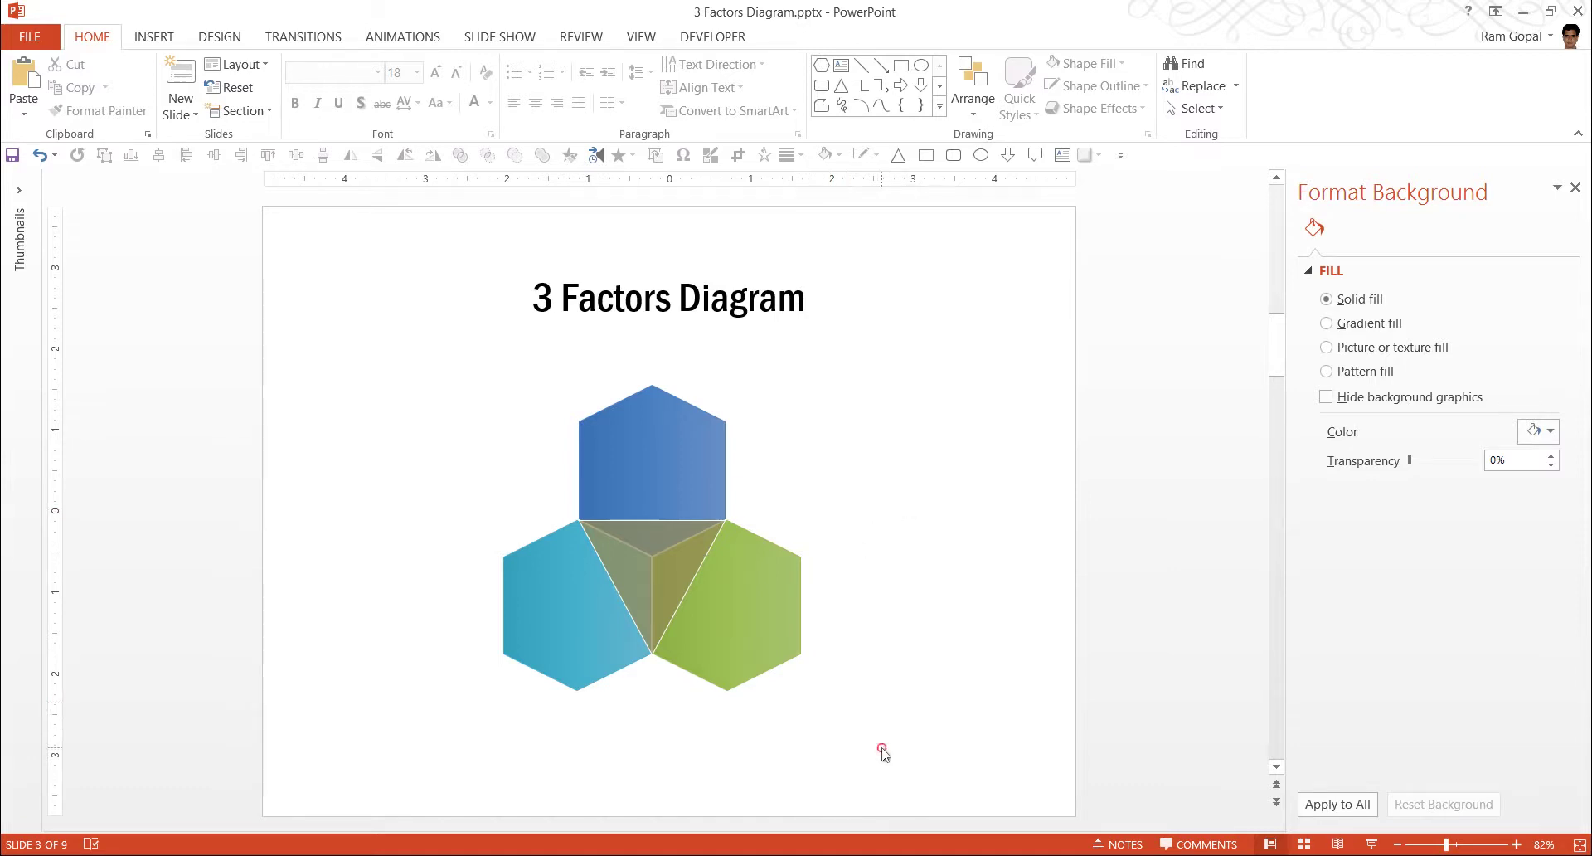
- Marquee-select the three hexagons and triangle and group them with Ctrl+G
left_click_drag(881, 748, 405, 342)
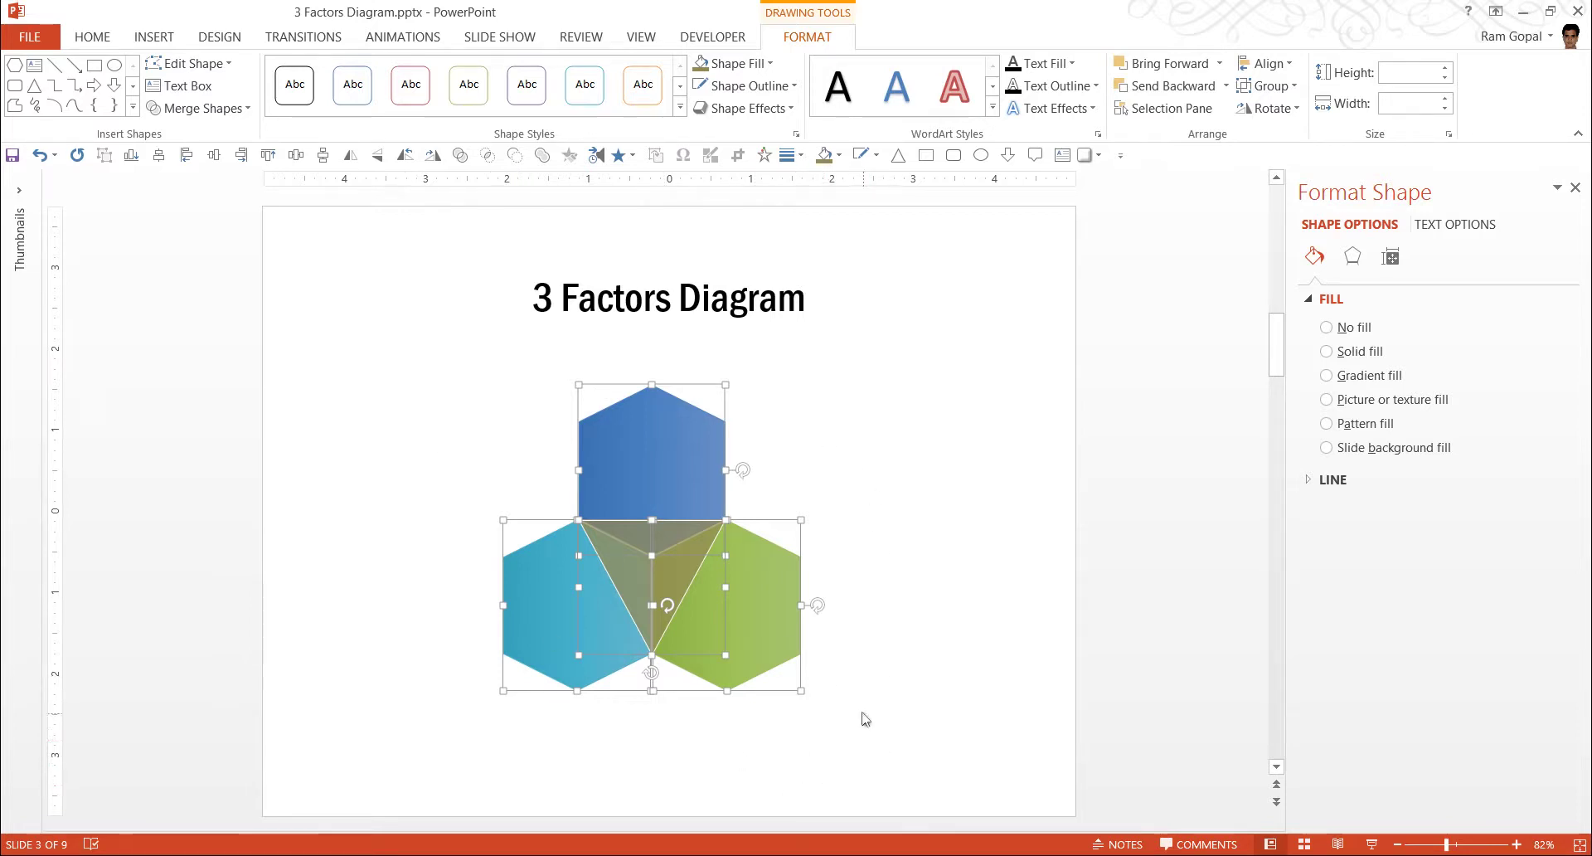
left_click(892, 756)
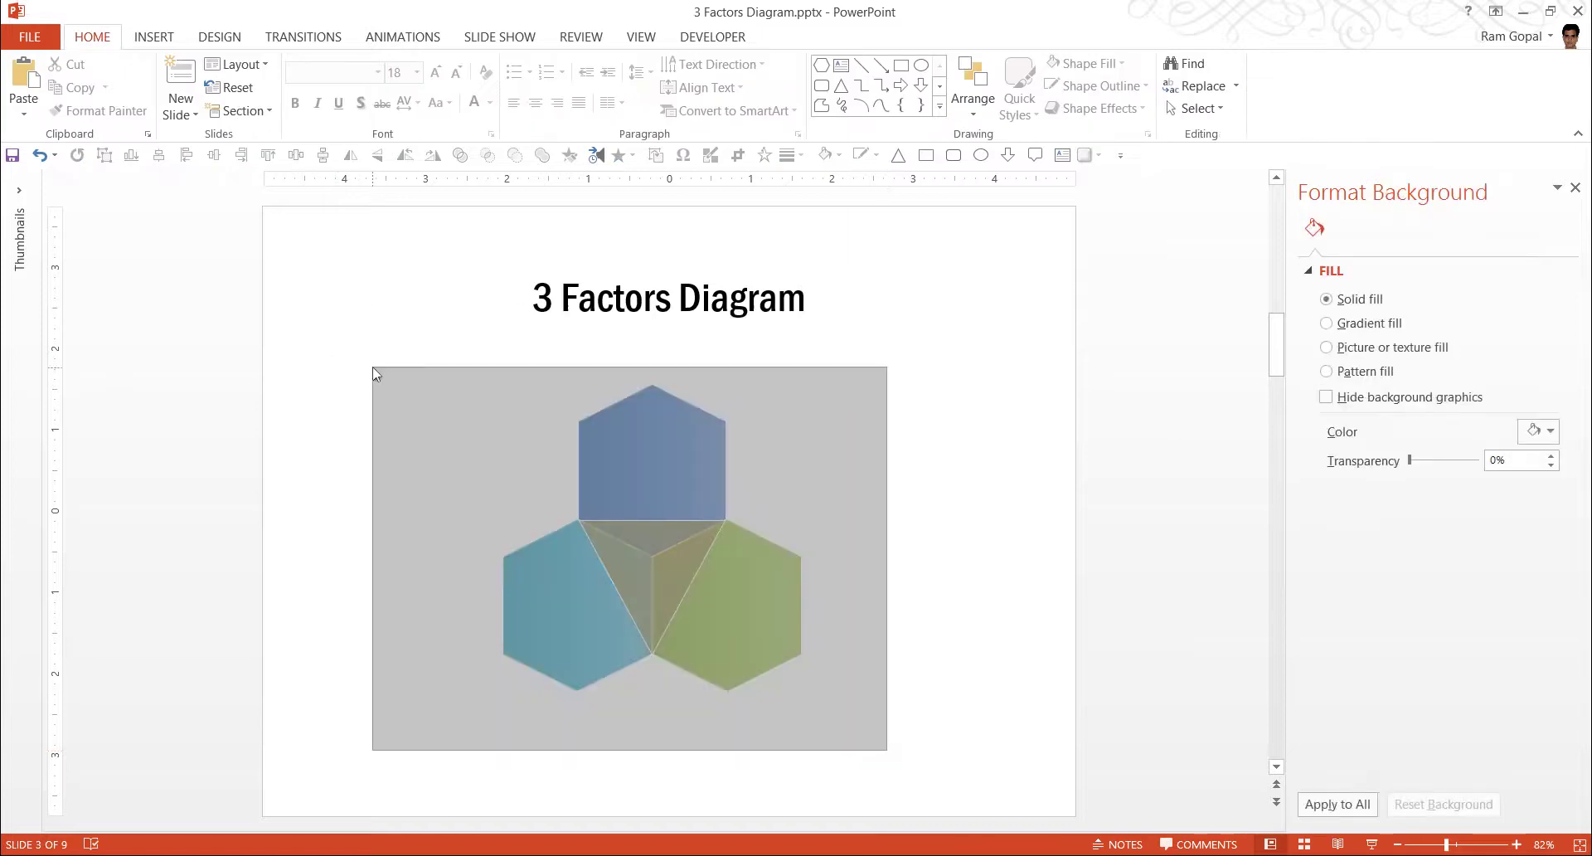
left_click_drag(373, 368, 400, 350)
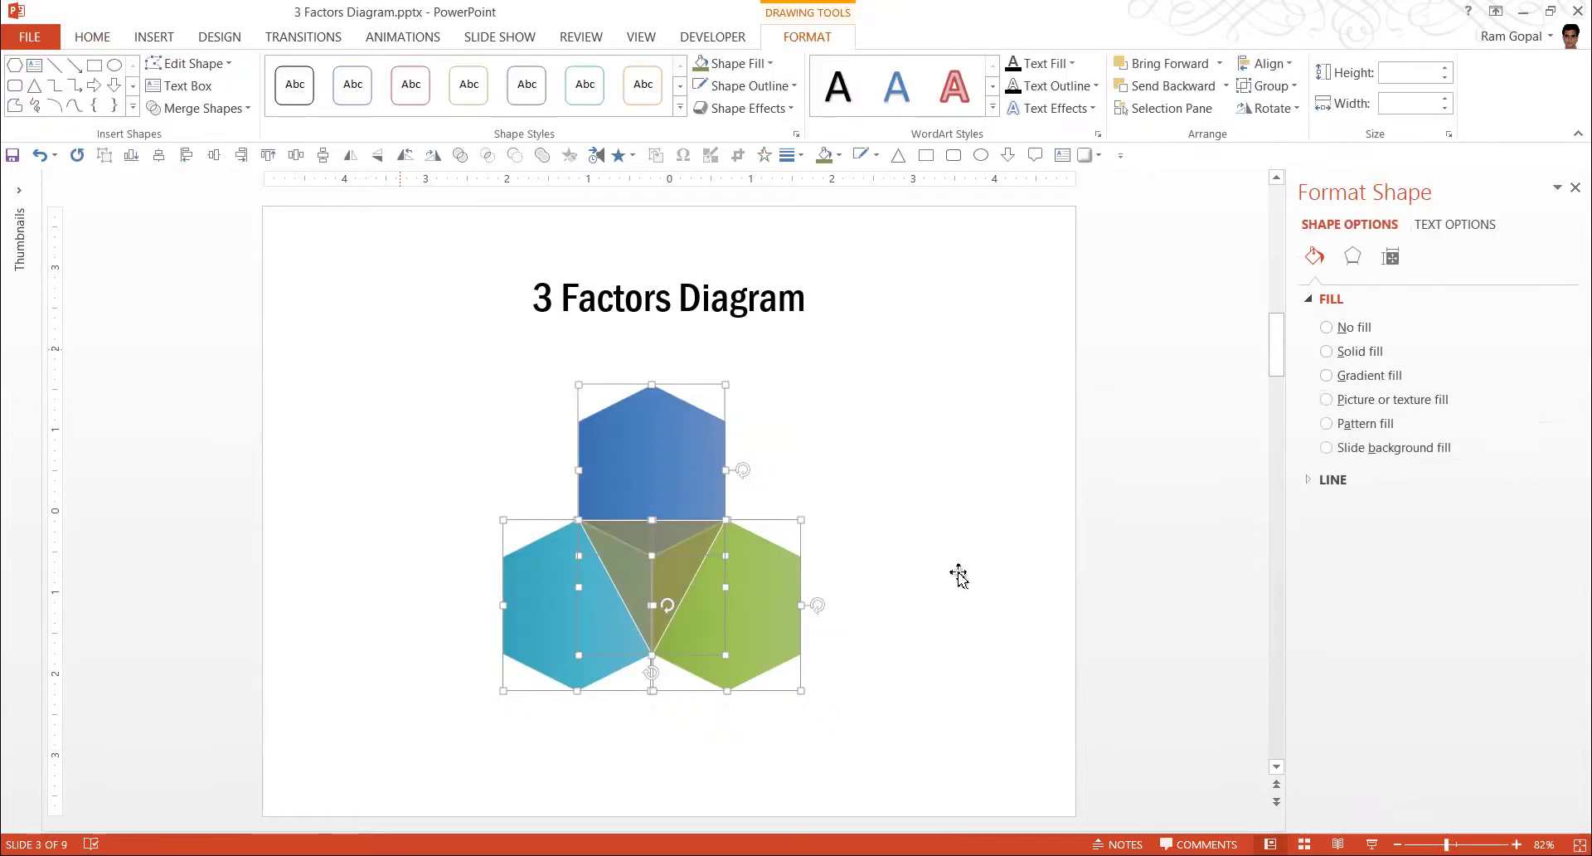
key("ctrl+g")
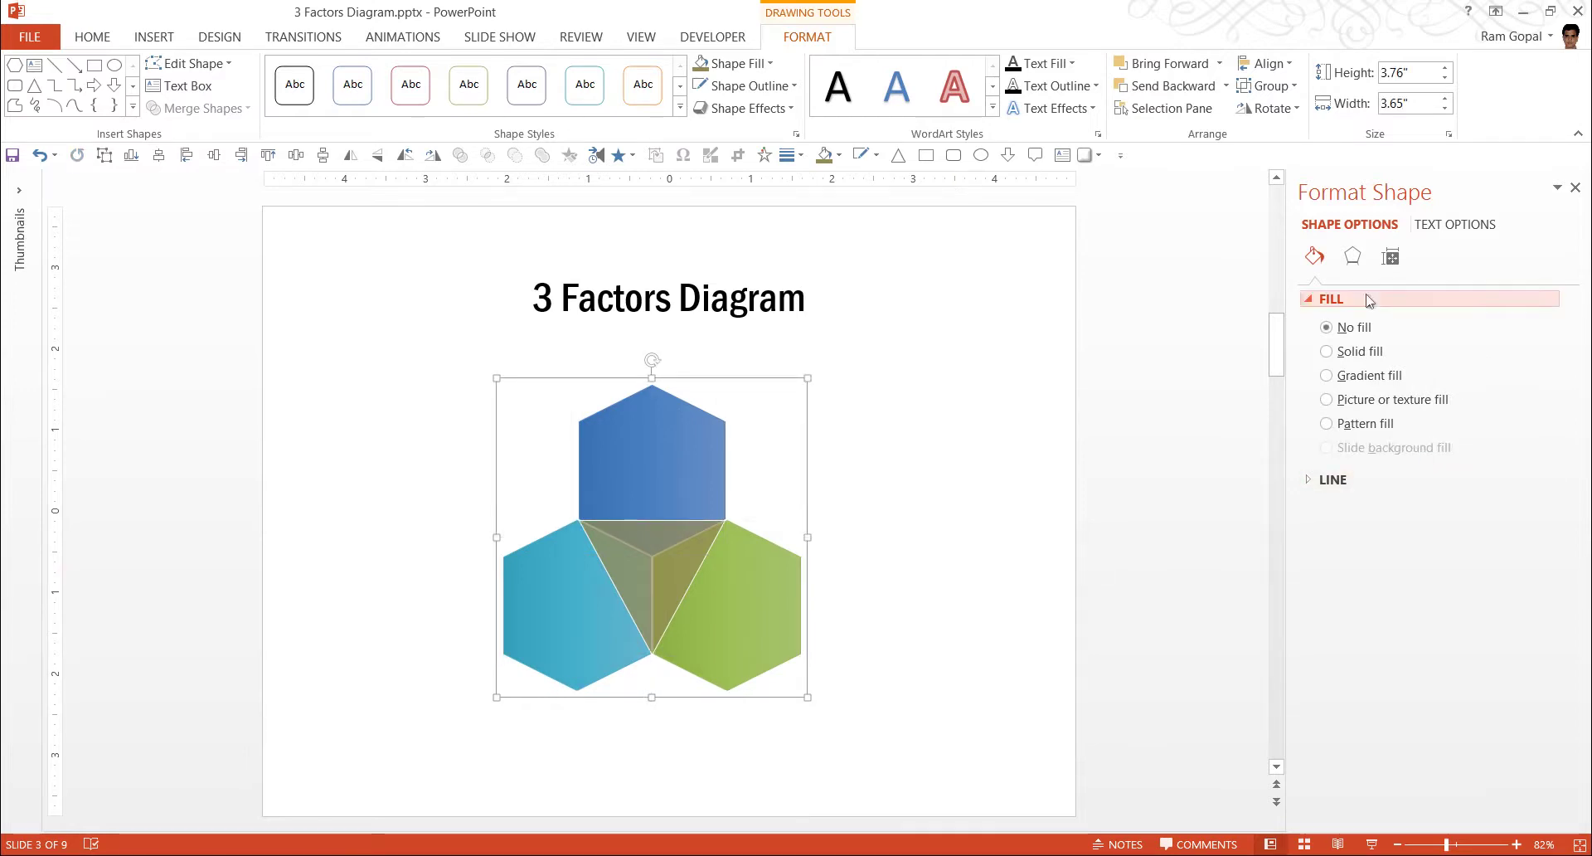
- Apply the Offset Diagonal Bottom Left shadow to the group and raise its size to 102%
left_click(1351, 257)
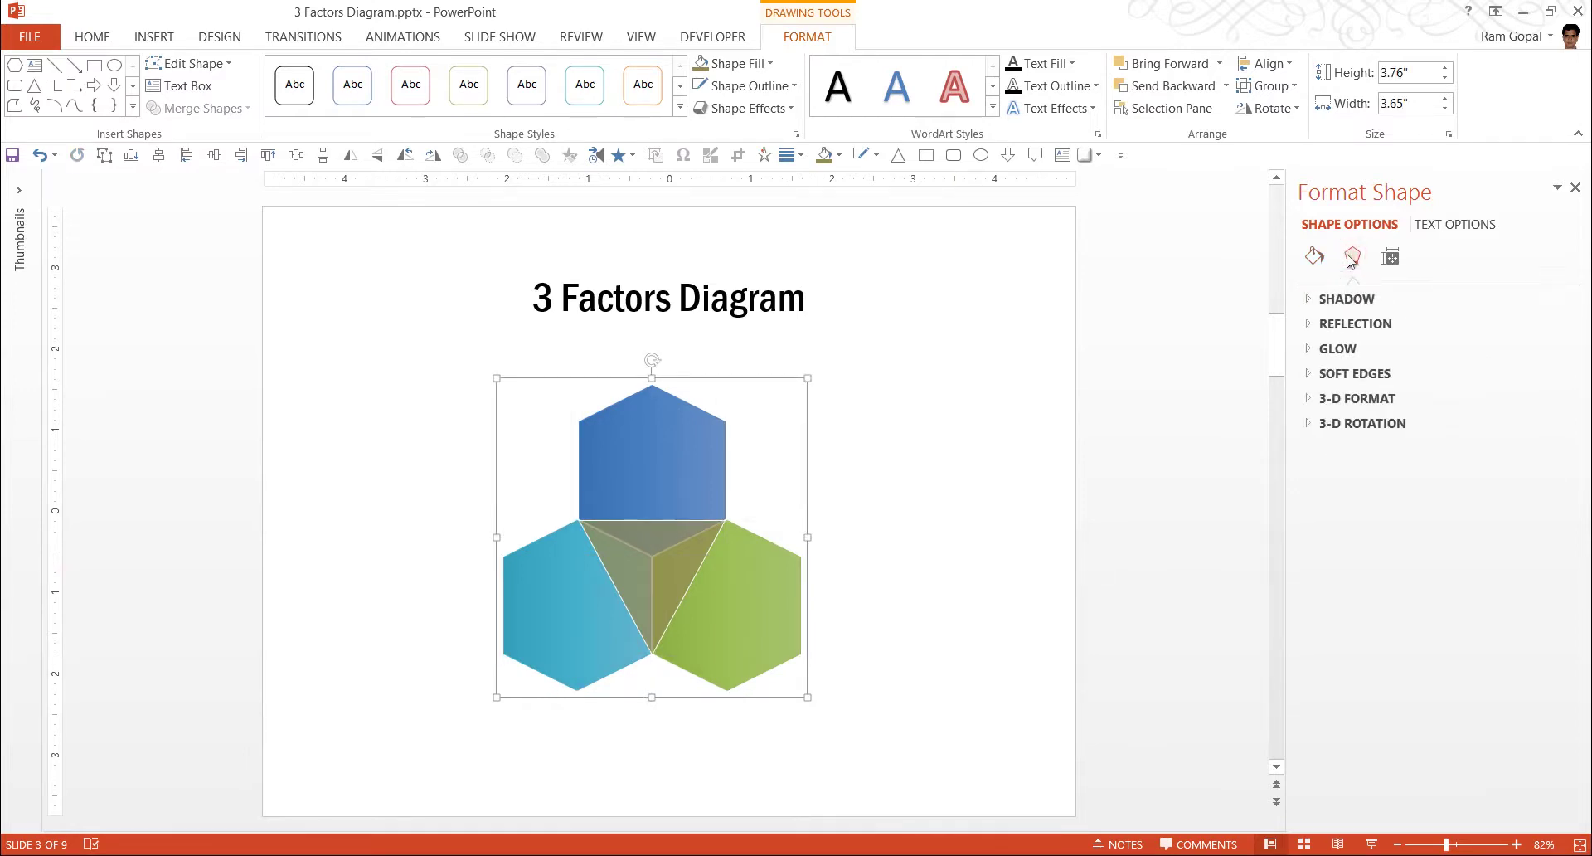
left_click(1344, 300)
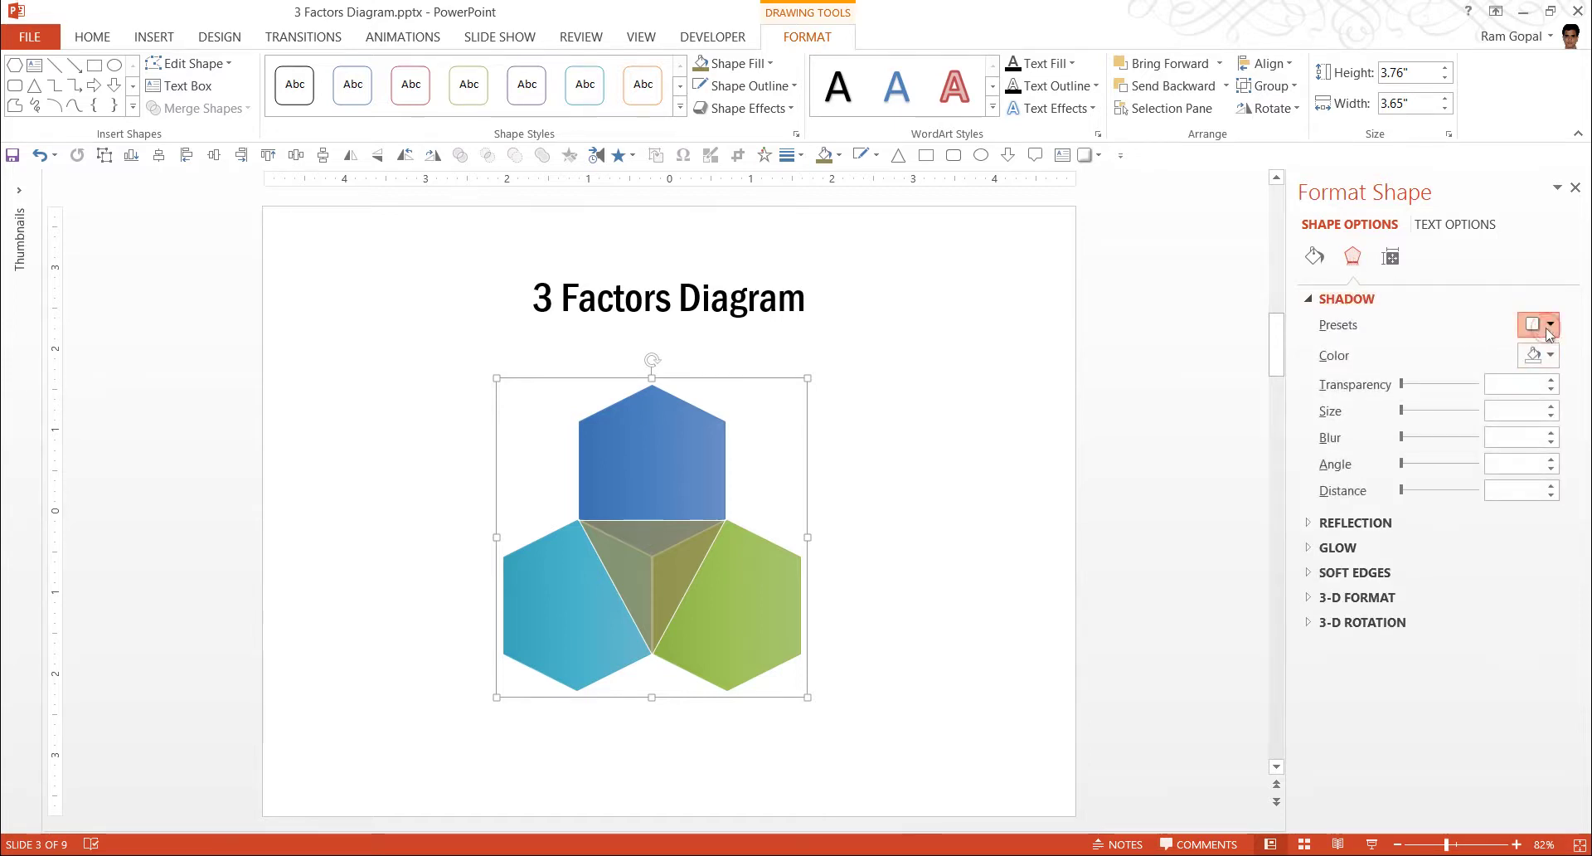
left_click(1548, 324)
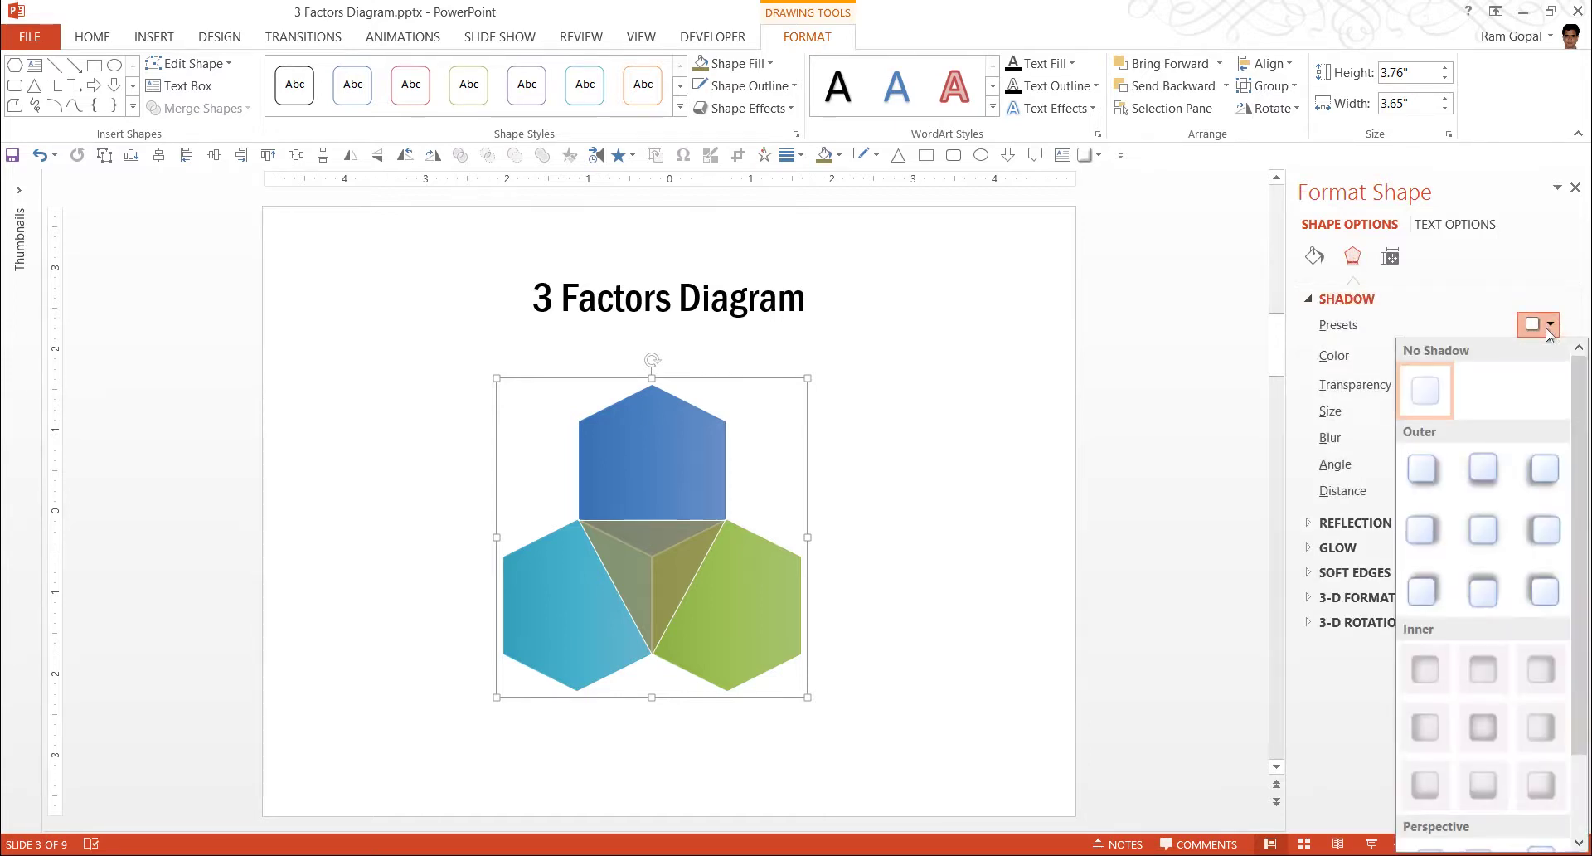
left_click(1555, 486)
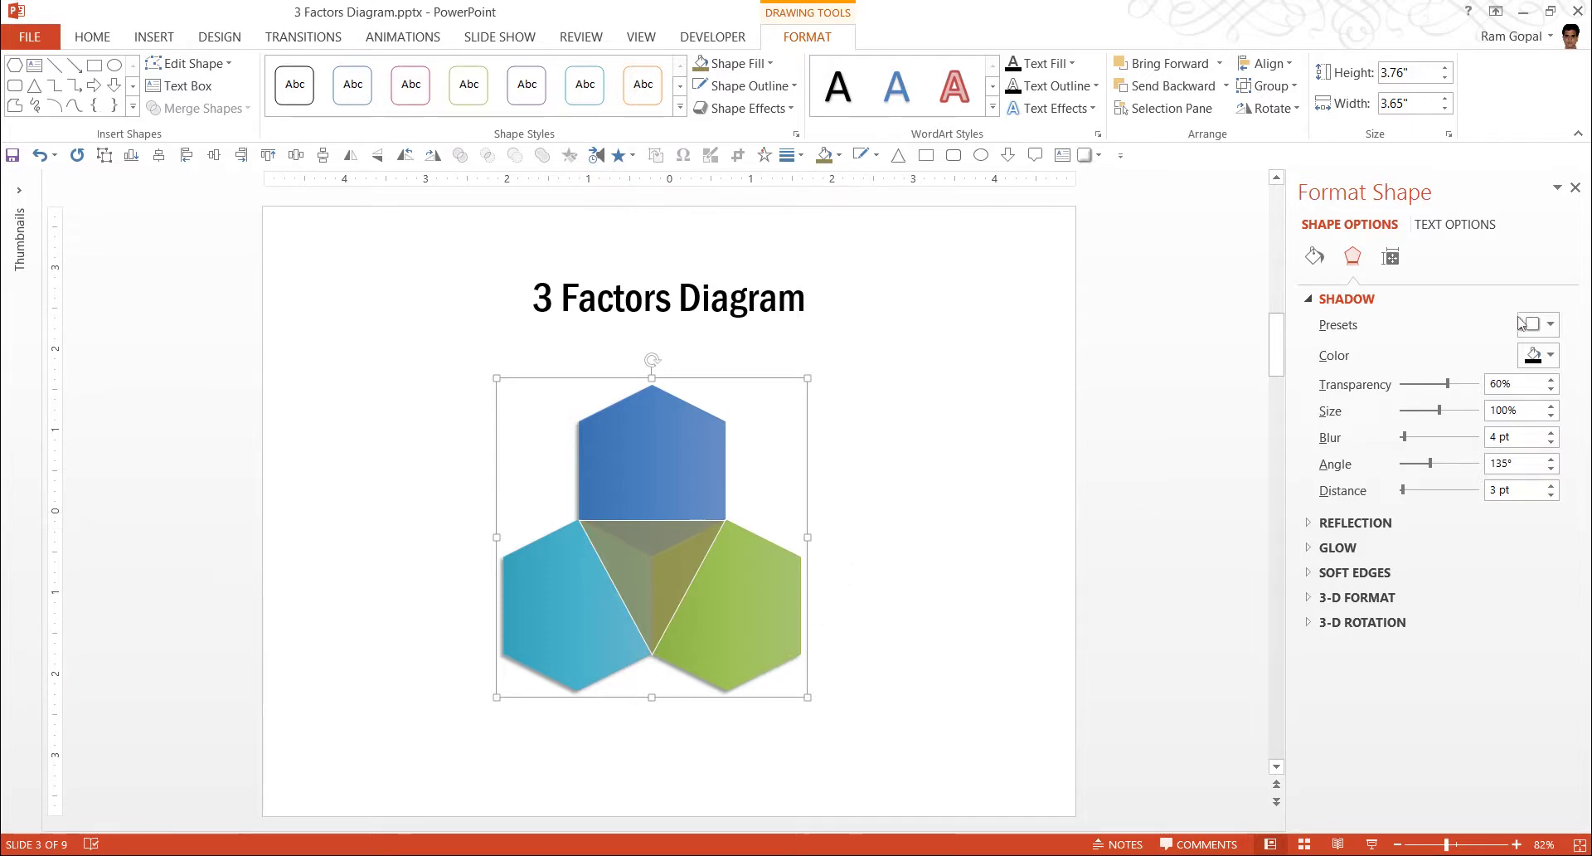
left_click(1551, 406)
left_click(1551, 407)
left_click(979, 584)
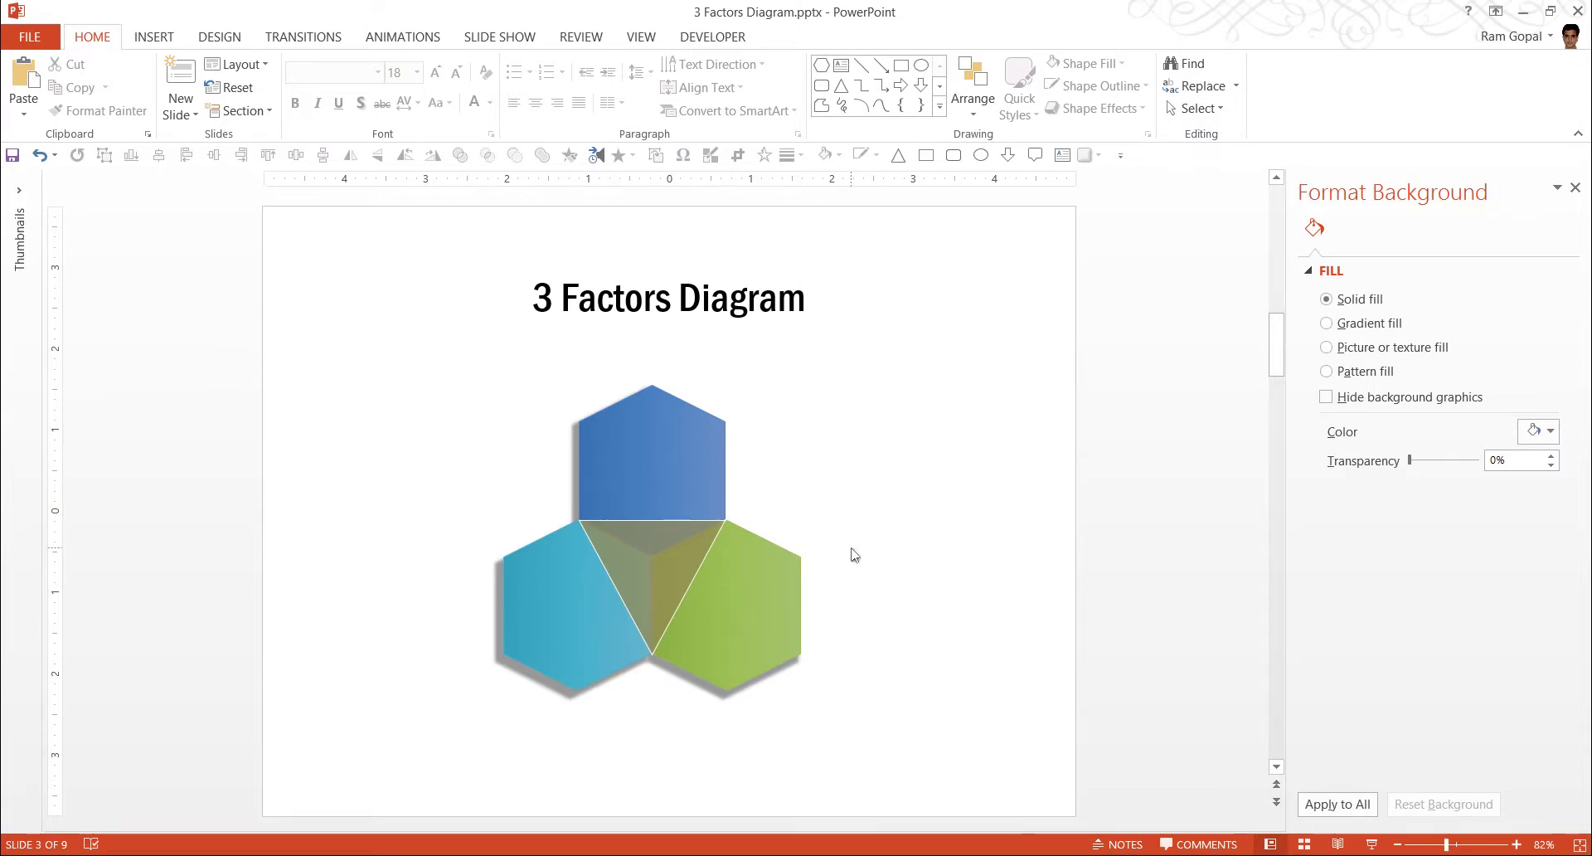
- Paste the 'Your text here' label from the slide 2 sample diagram onto slide 3
scroll(854, 554, "up", 1)
left_click(583, 480)
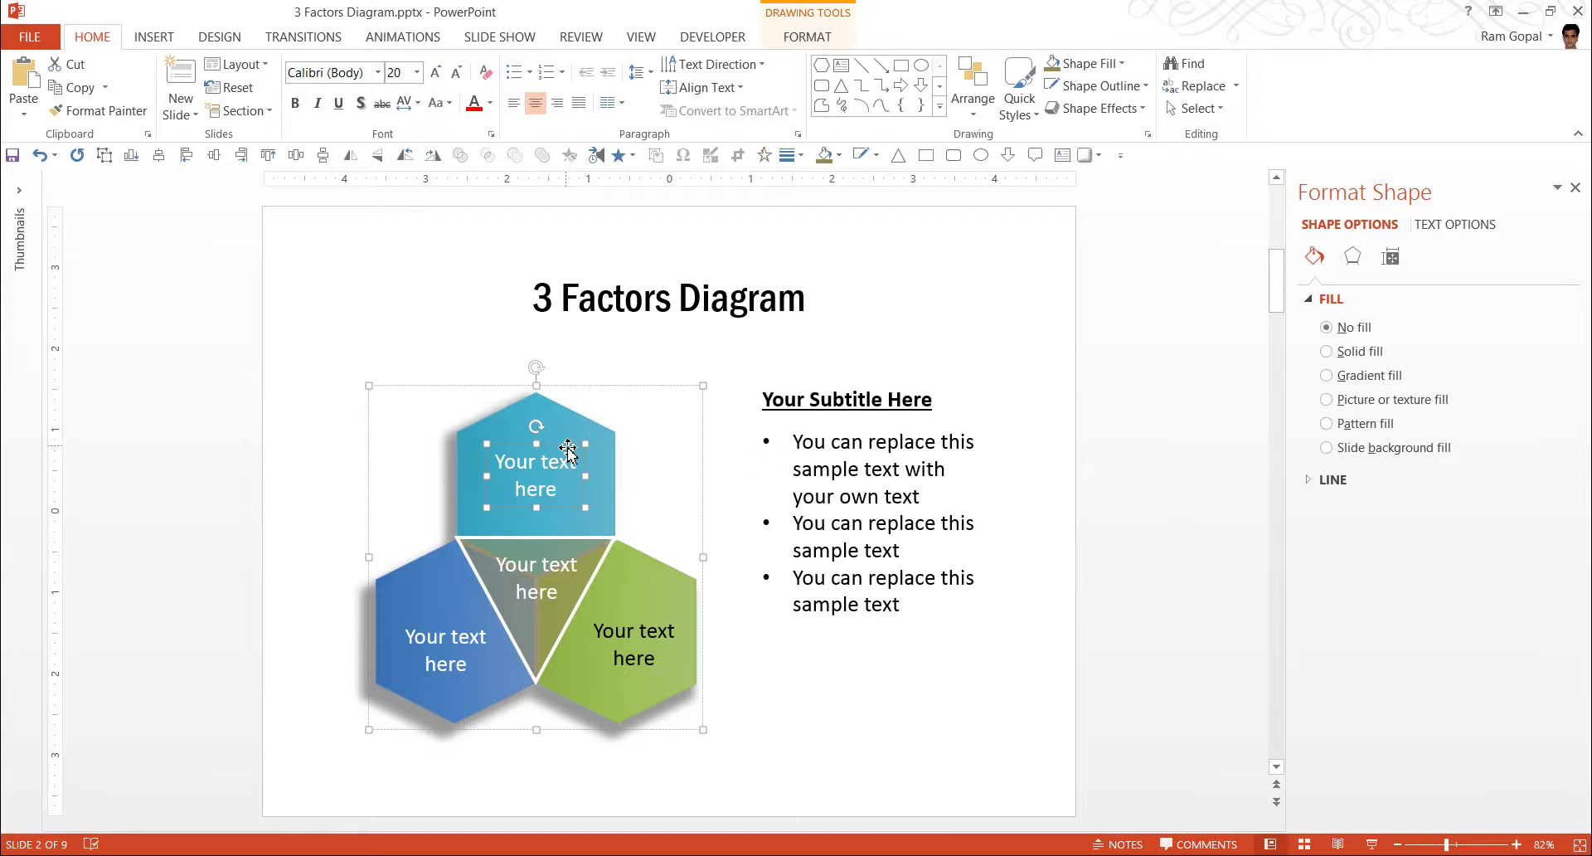
left_click(741, 641)
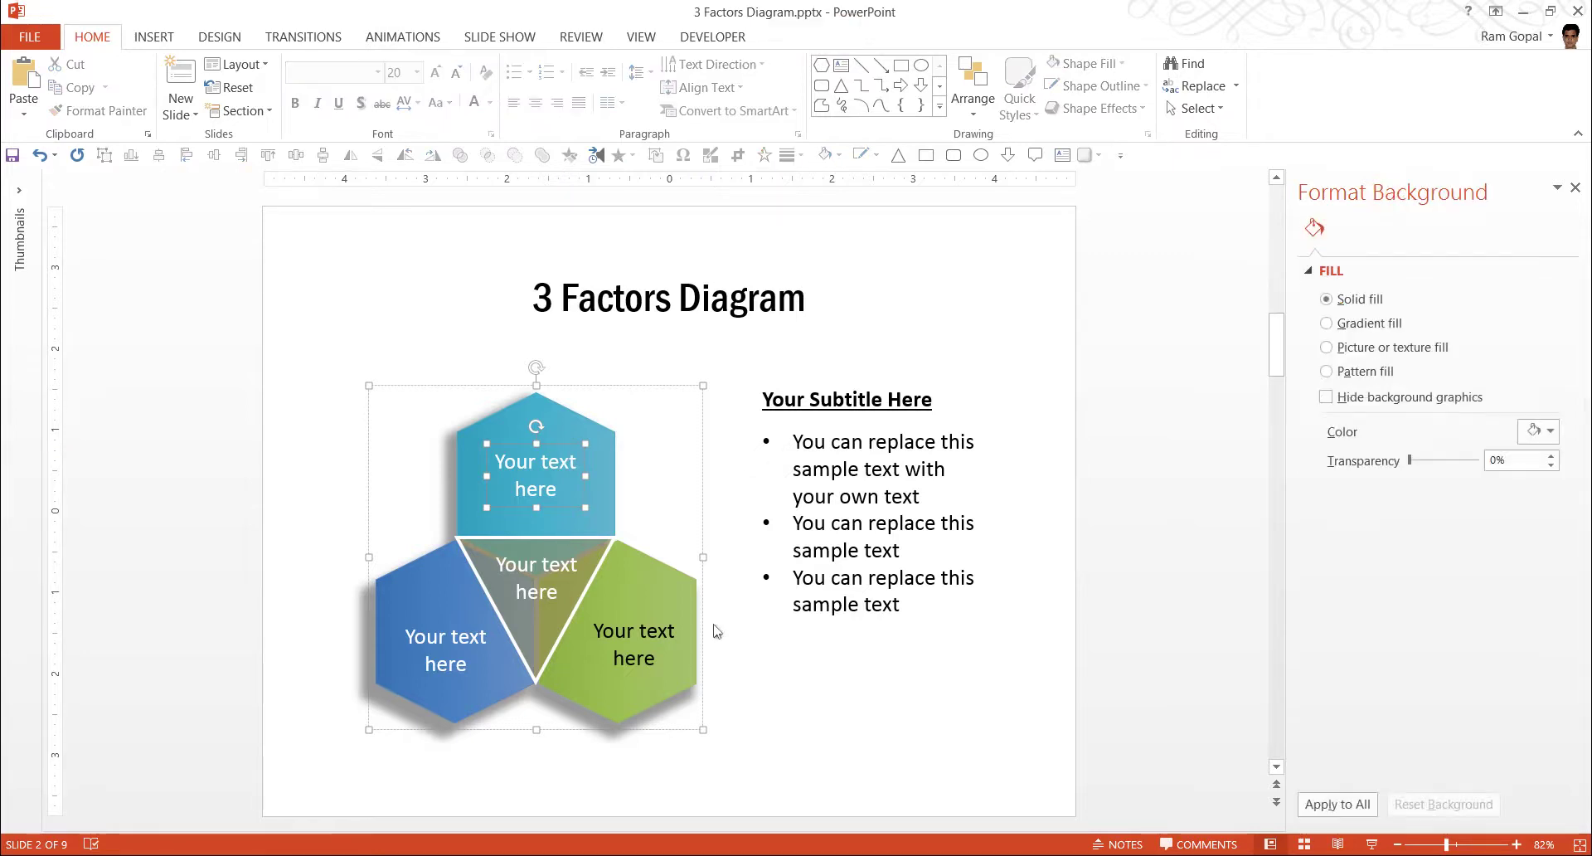
scroll(844, 699, "down", 1)
key("ctrl+v")
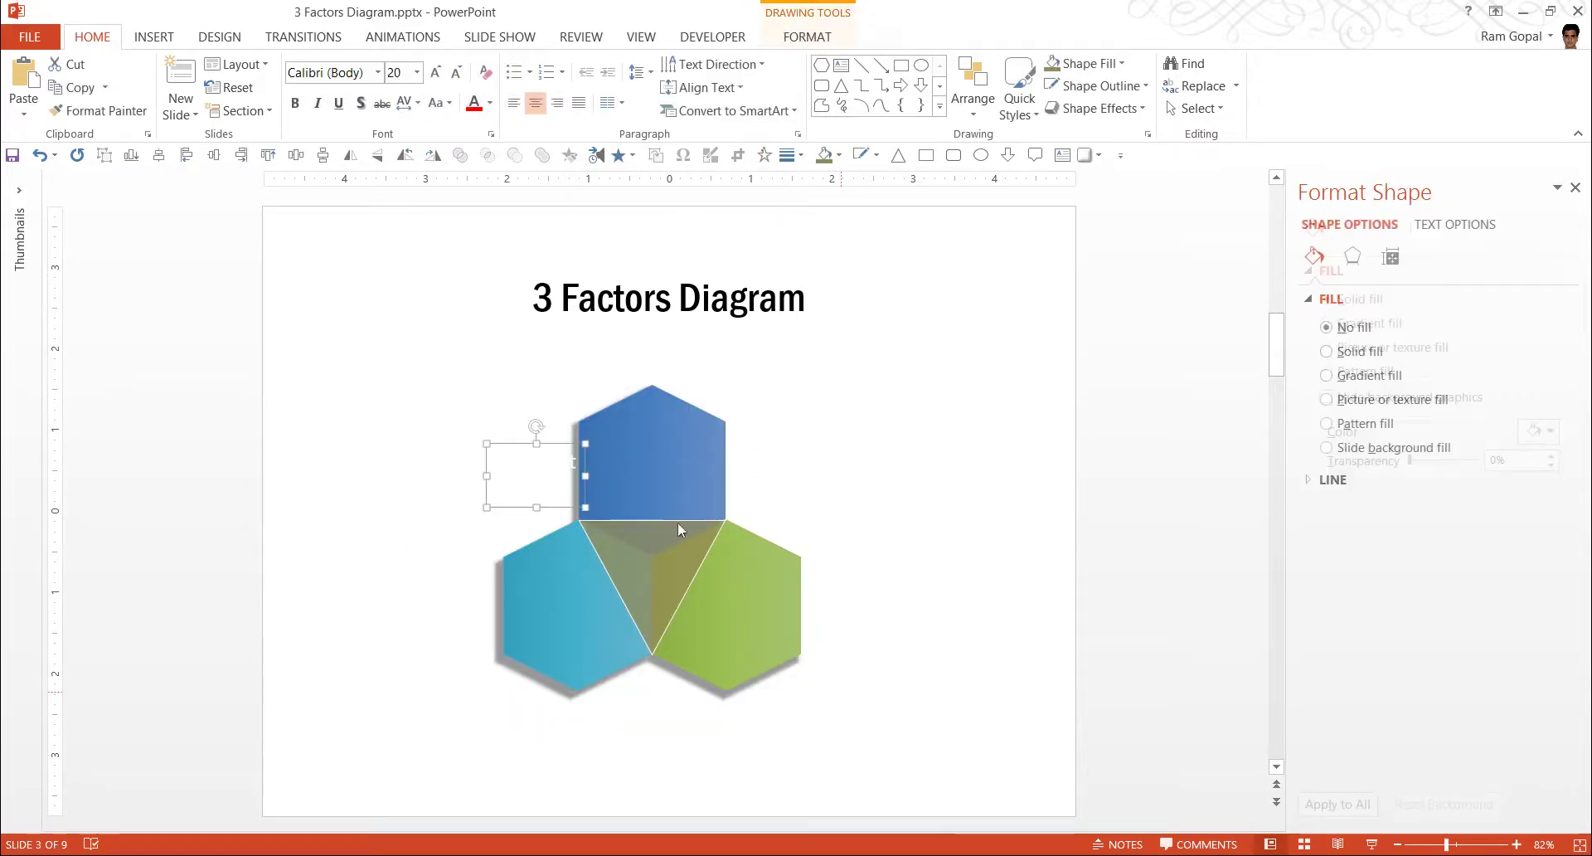
- Place the label on the blue hexagon, copy it onto the other shapes, then select the whole diagram
left_click_drag(545, 442, 771, 593)
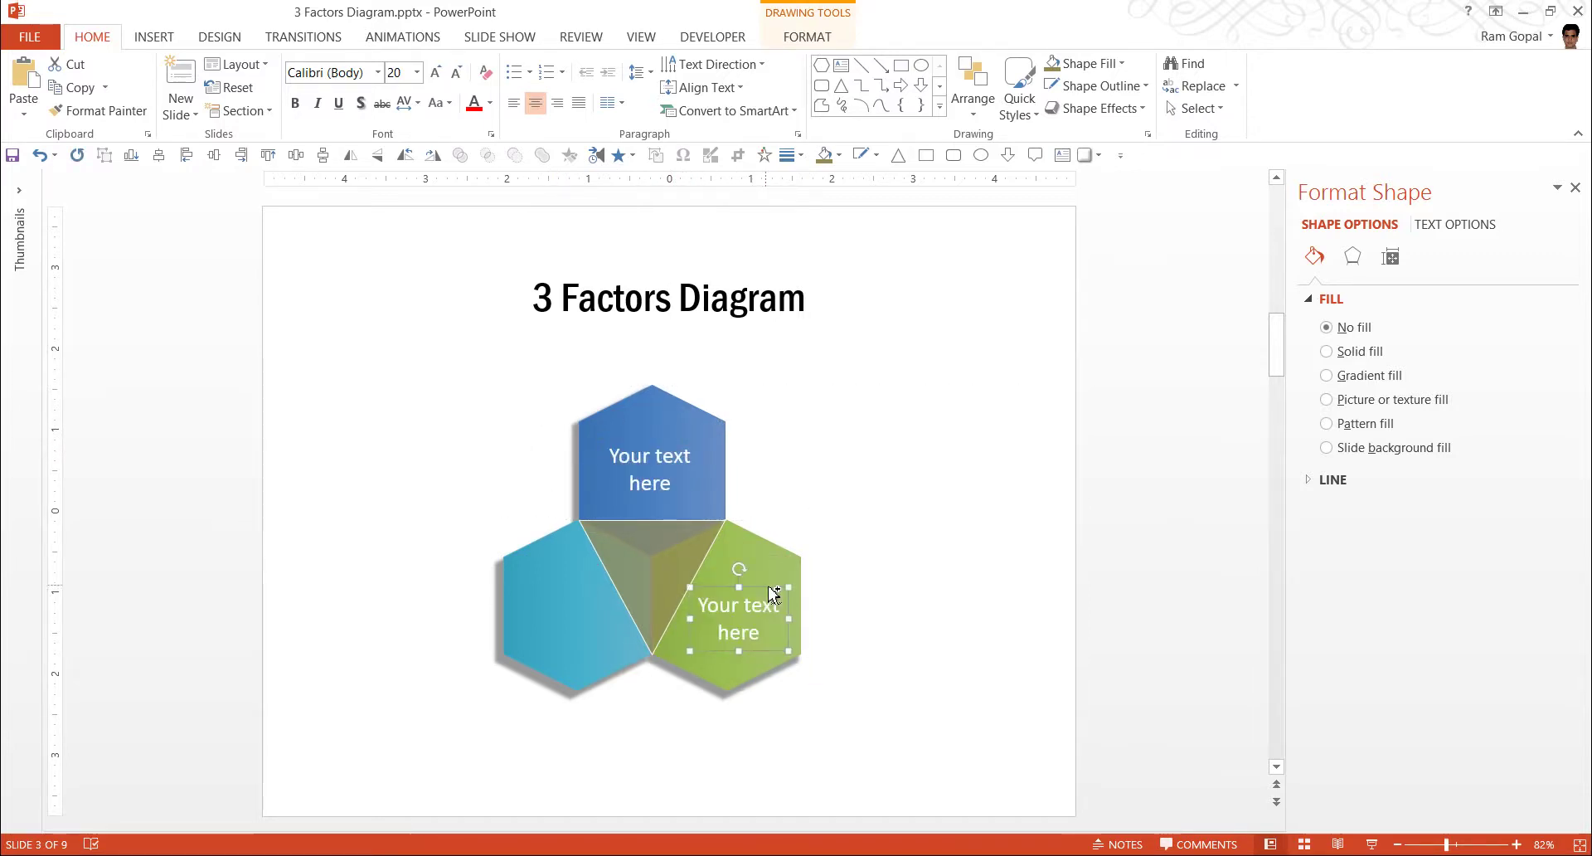
left_click_drag(772, 593, 677, 528)
left_click(932, 537)
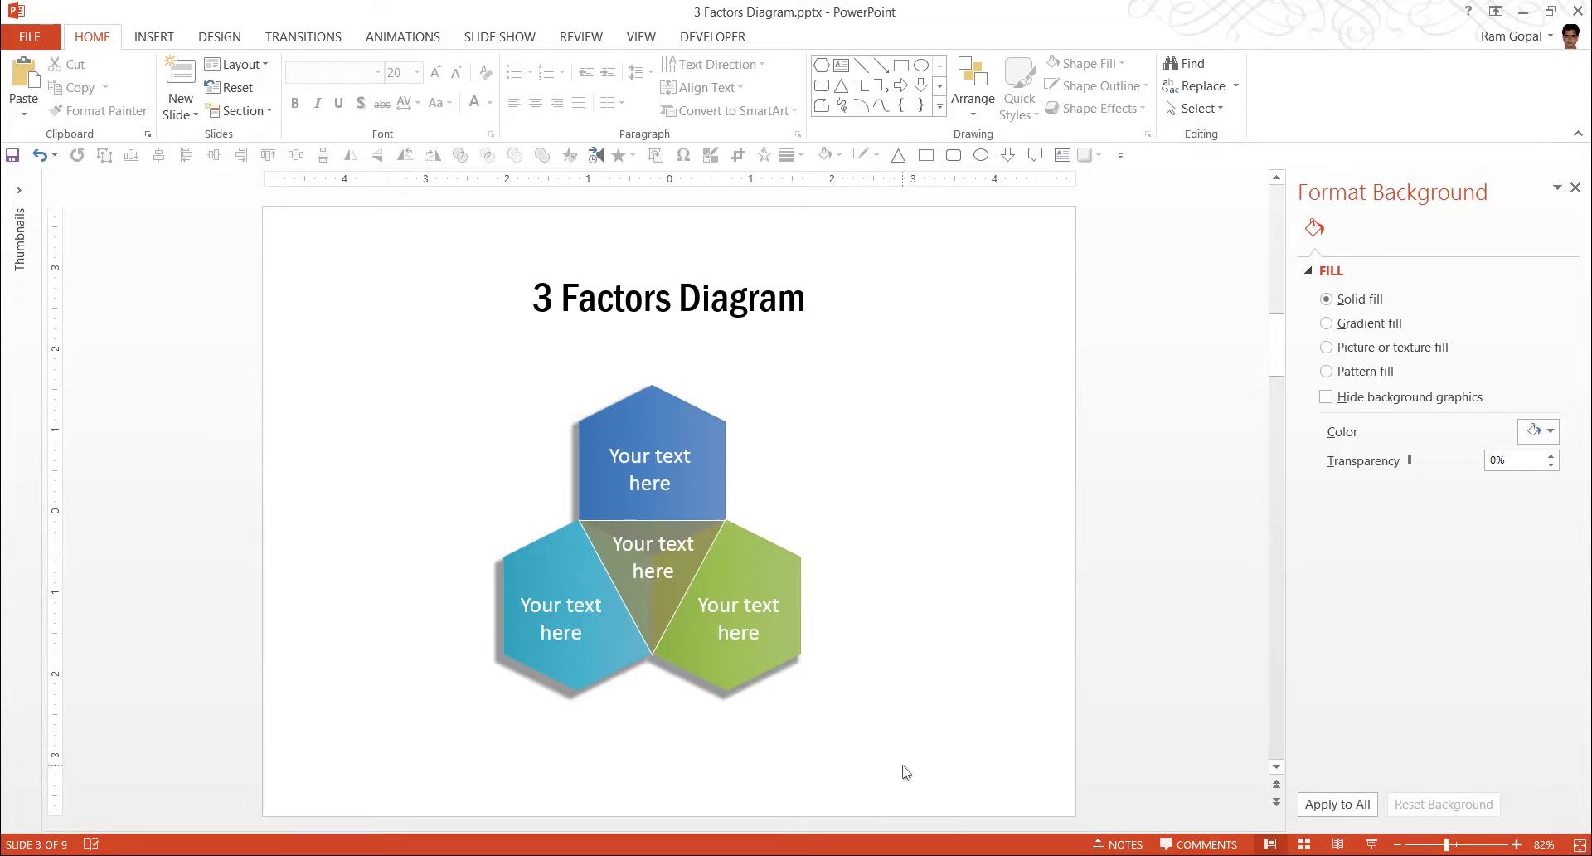
mouse_move(902, 766)
left_mouse_down()
mouse_move(252, 376)
mouse_move(254, 321)
left_mouse_up()
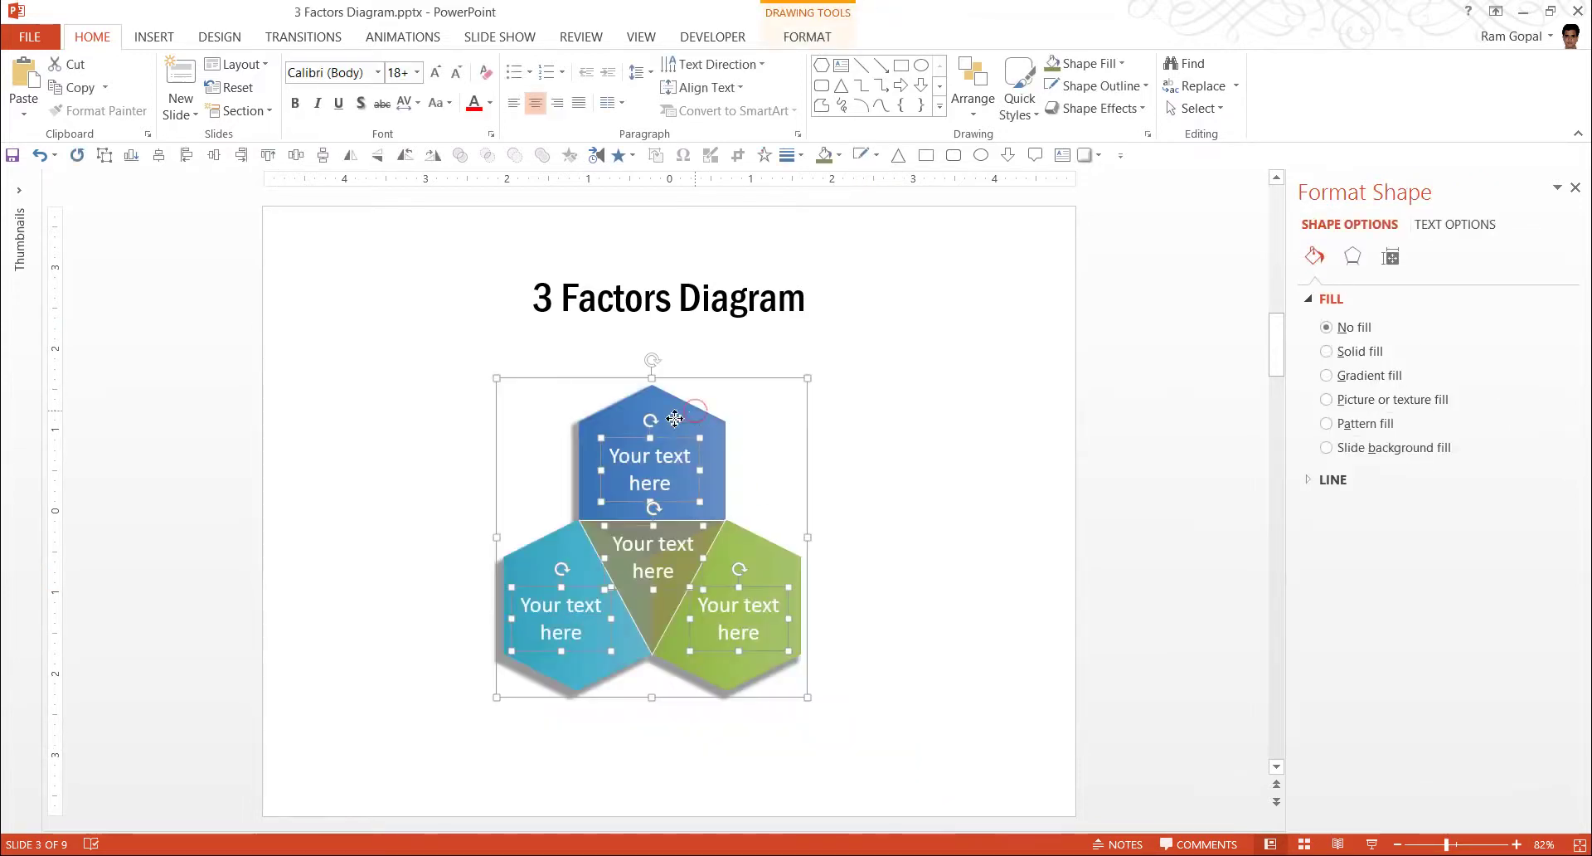
- Shift the diagram left and copy the bulleted subtitle box from slide 2
left_click_drag(705, 406, 575, 417)
left_click(868, 487)
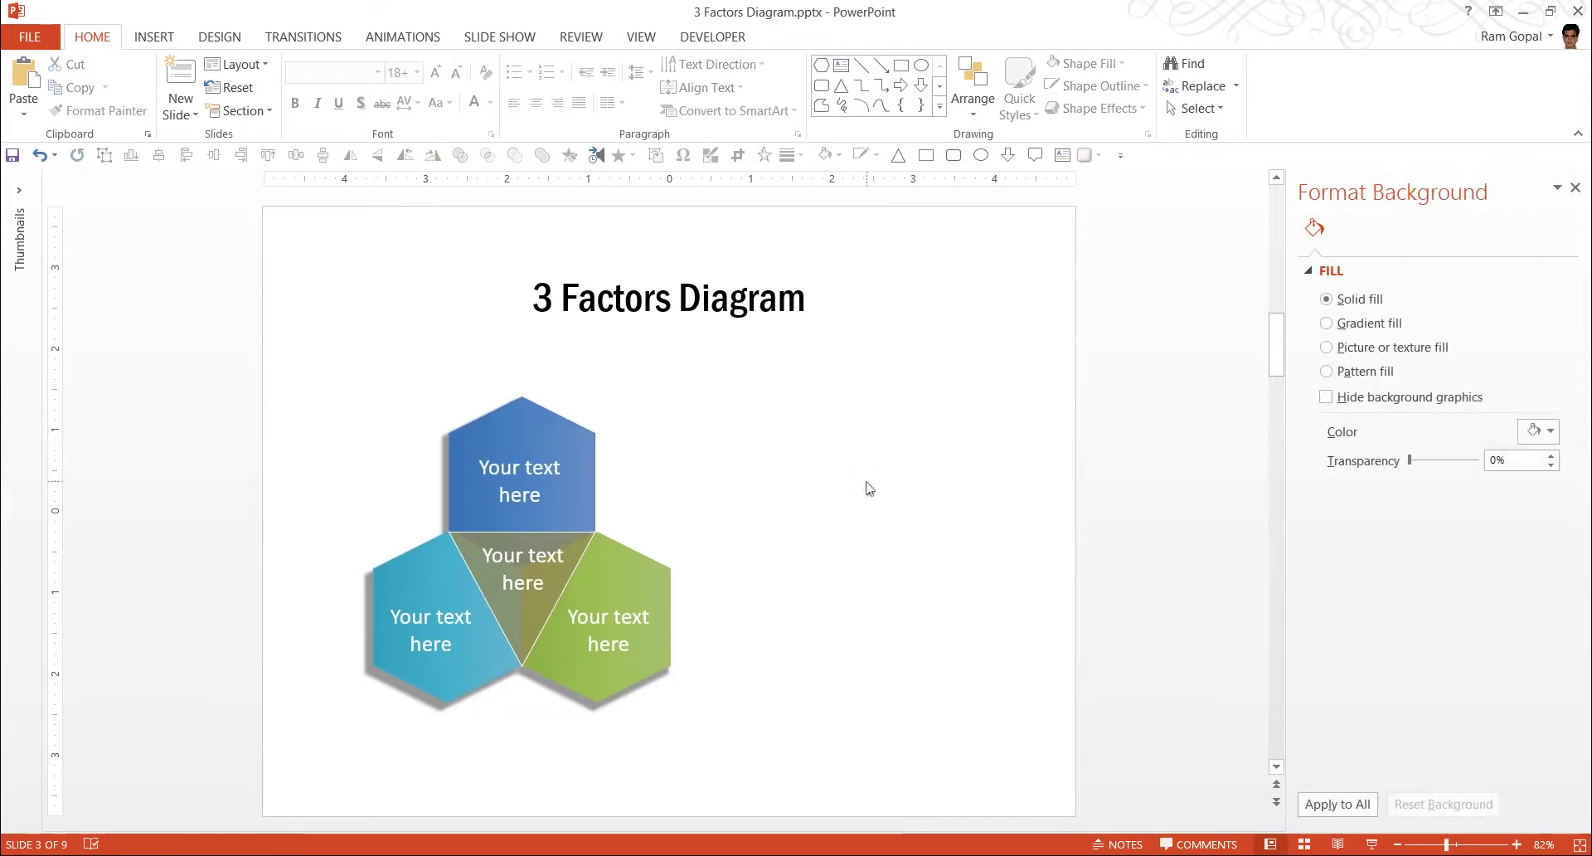
scroll(868, 488, "up", 1)
left_click(902, 472)
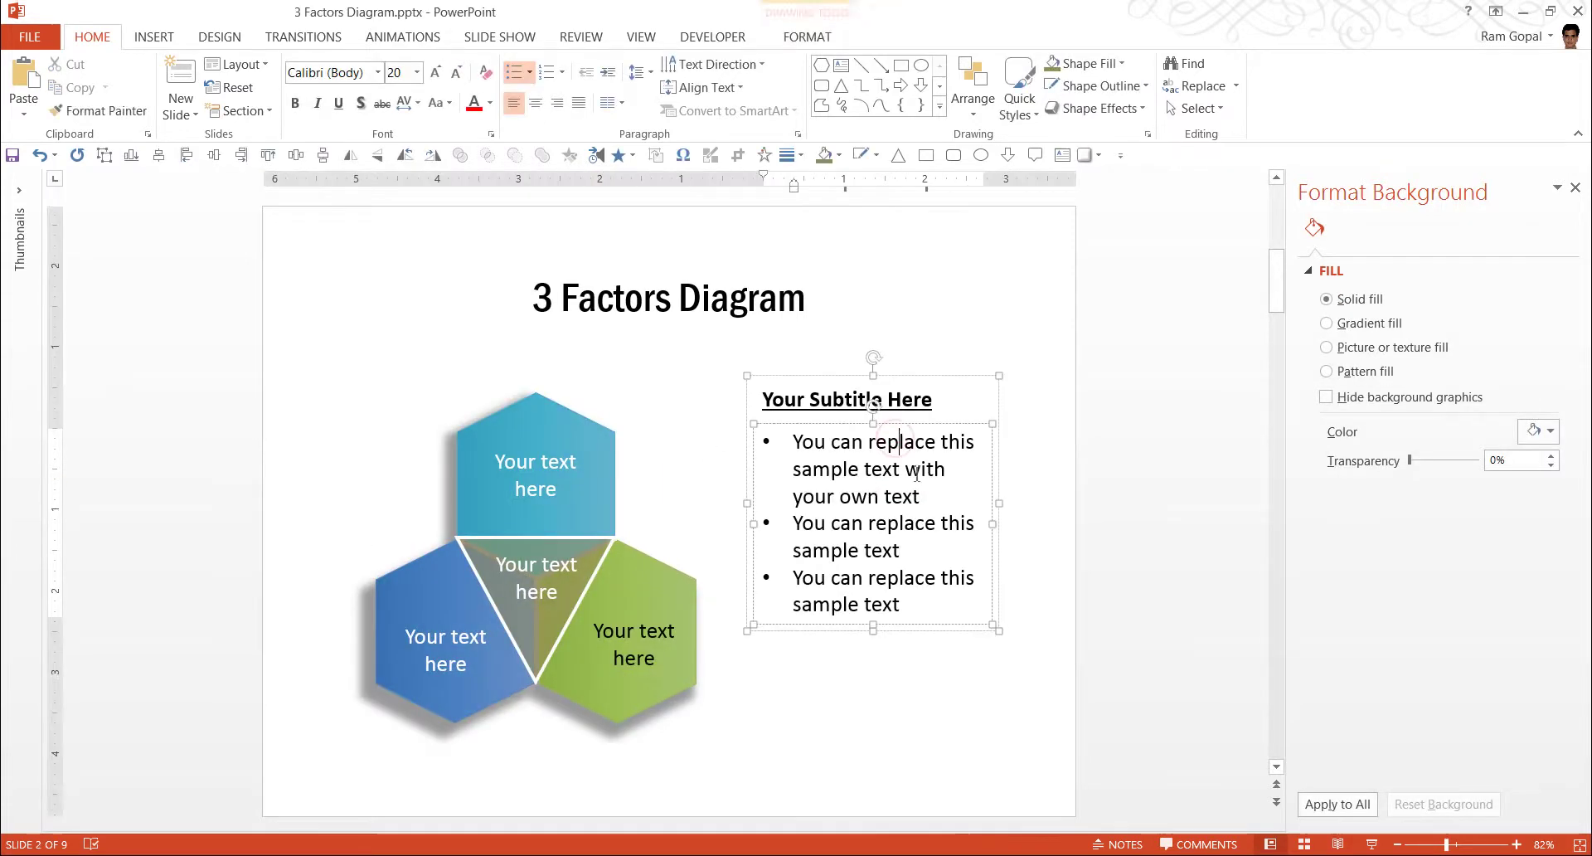
left_click(1041, 685)
left_click(890, 383)
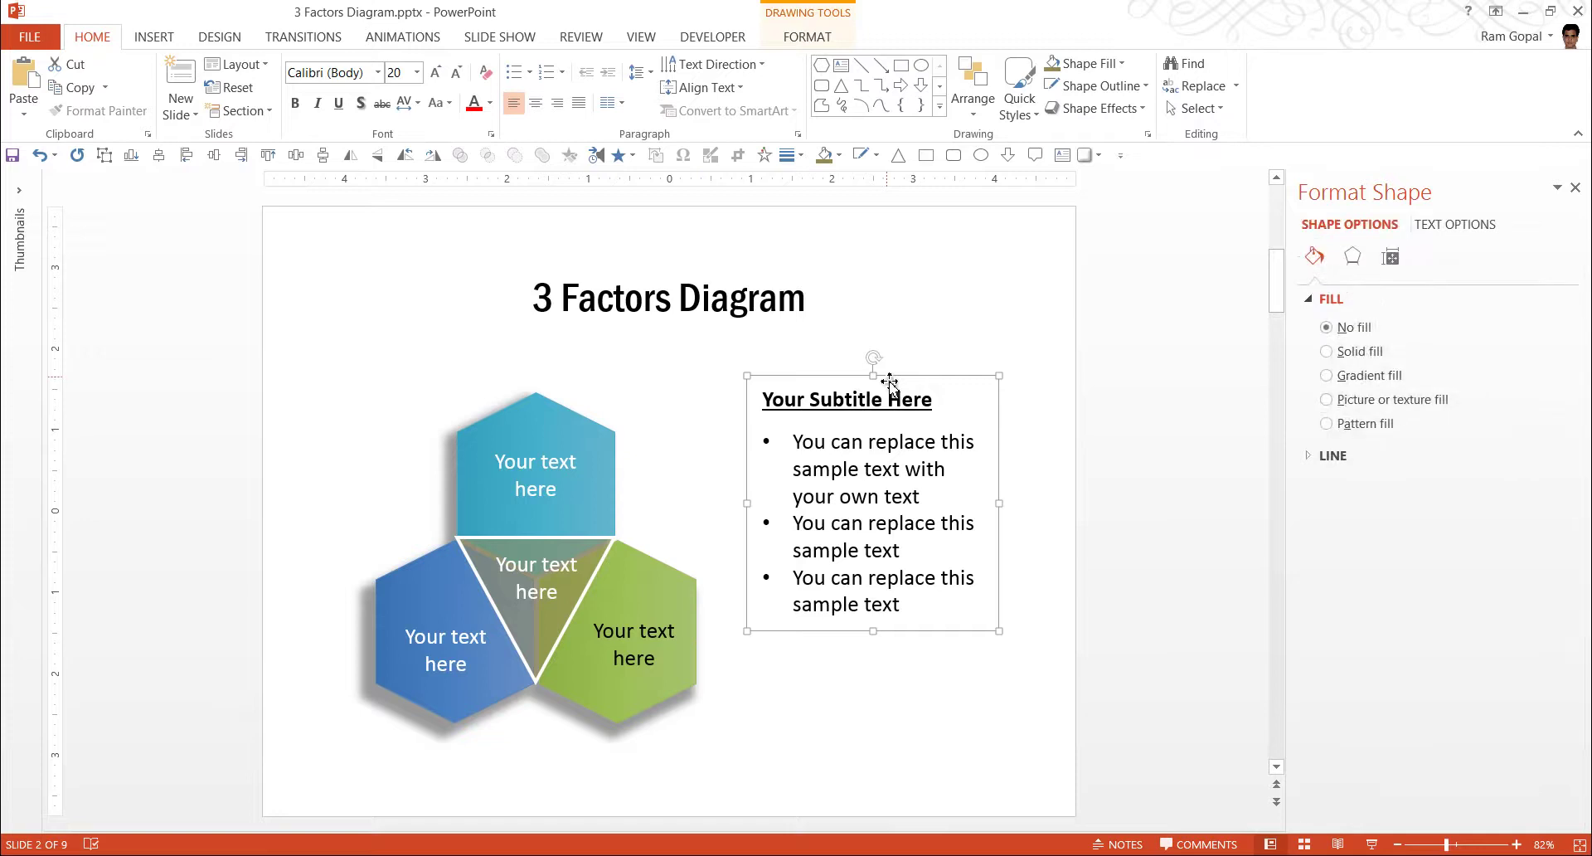
right_click(890, 383)
left_click(949, 421)
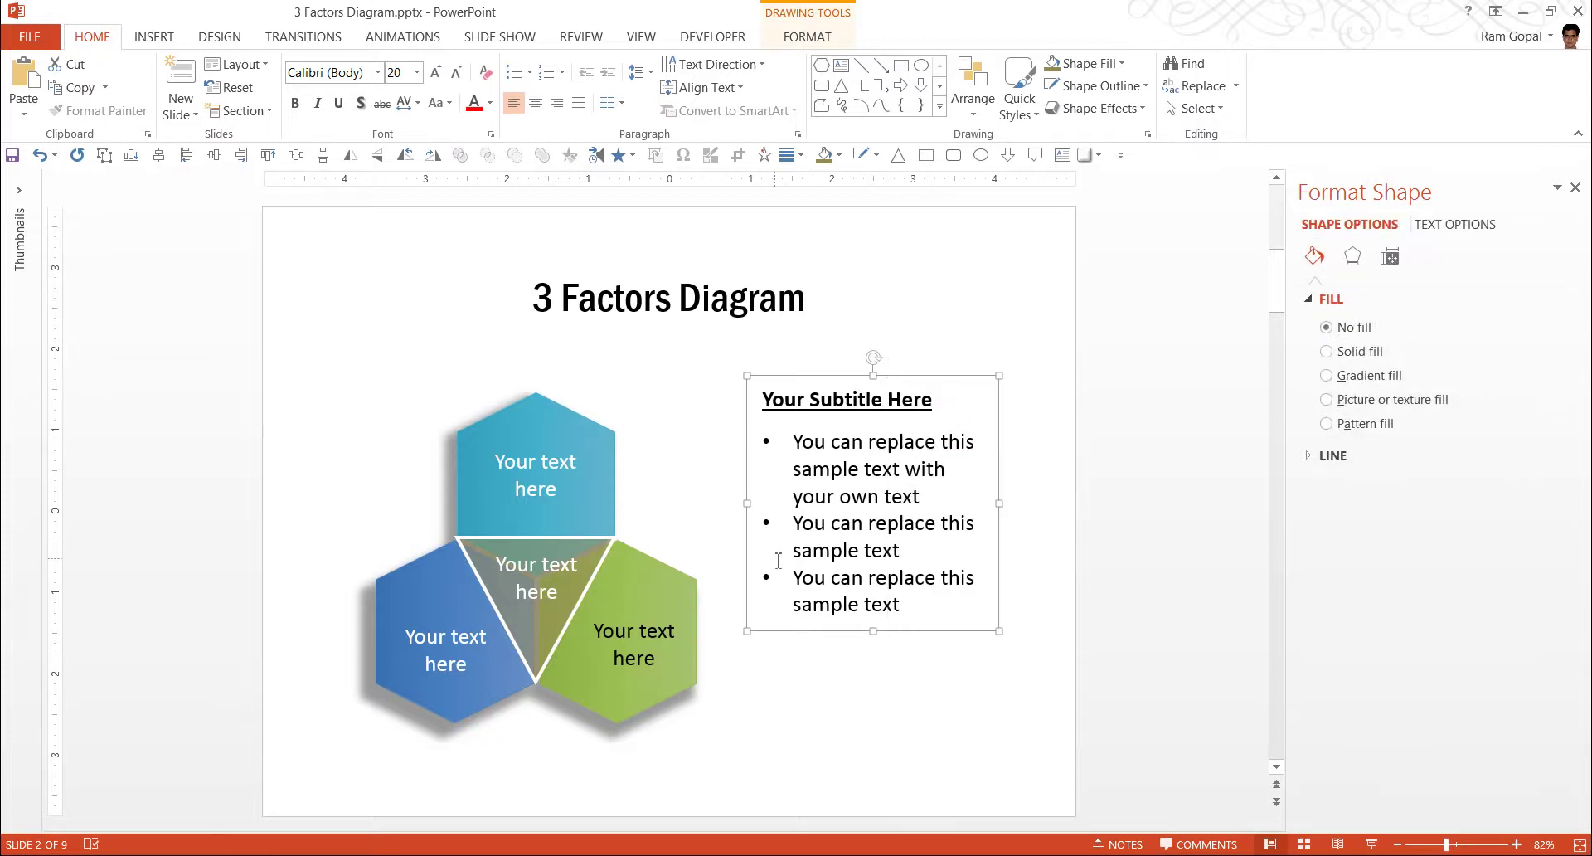
- Paste the subtitle box beside the diagram on slide 3 and close the Format Background pane
scroll(778, 560, "down", 1)
right_click(884, 555)
left_click(941, 601)
left_click(1045, 426)
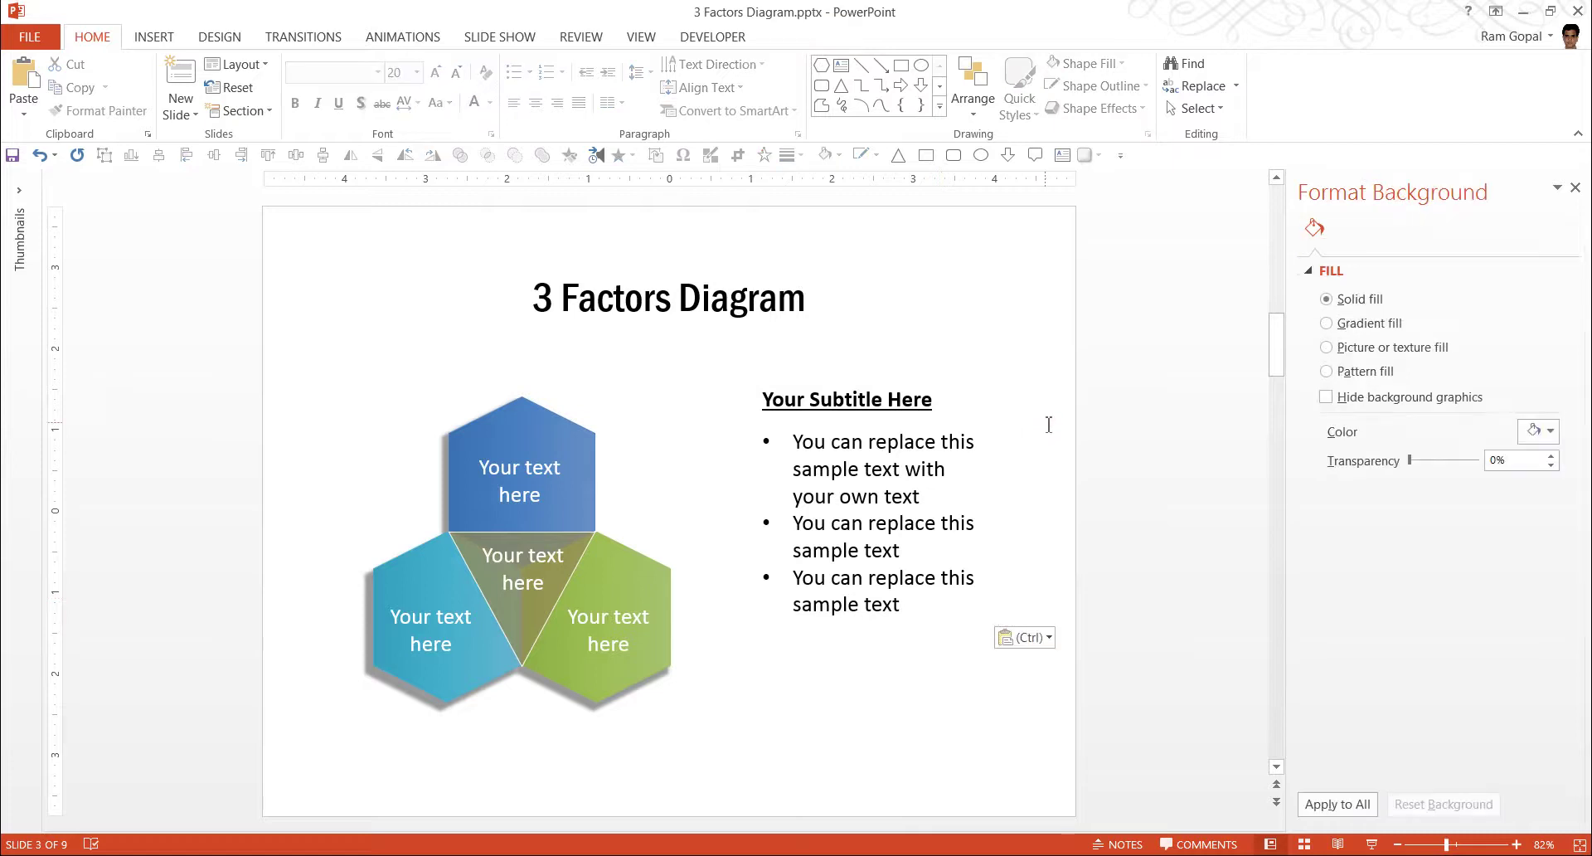
left_click(801, 446)
key("Escape")
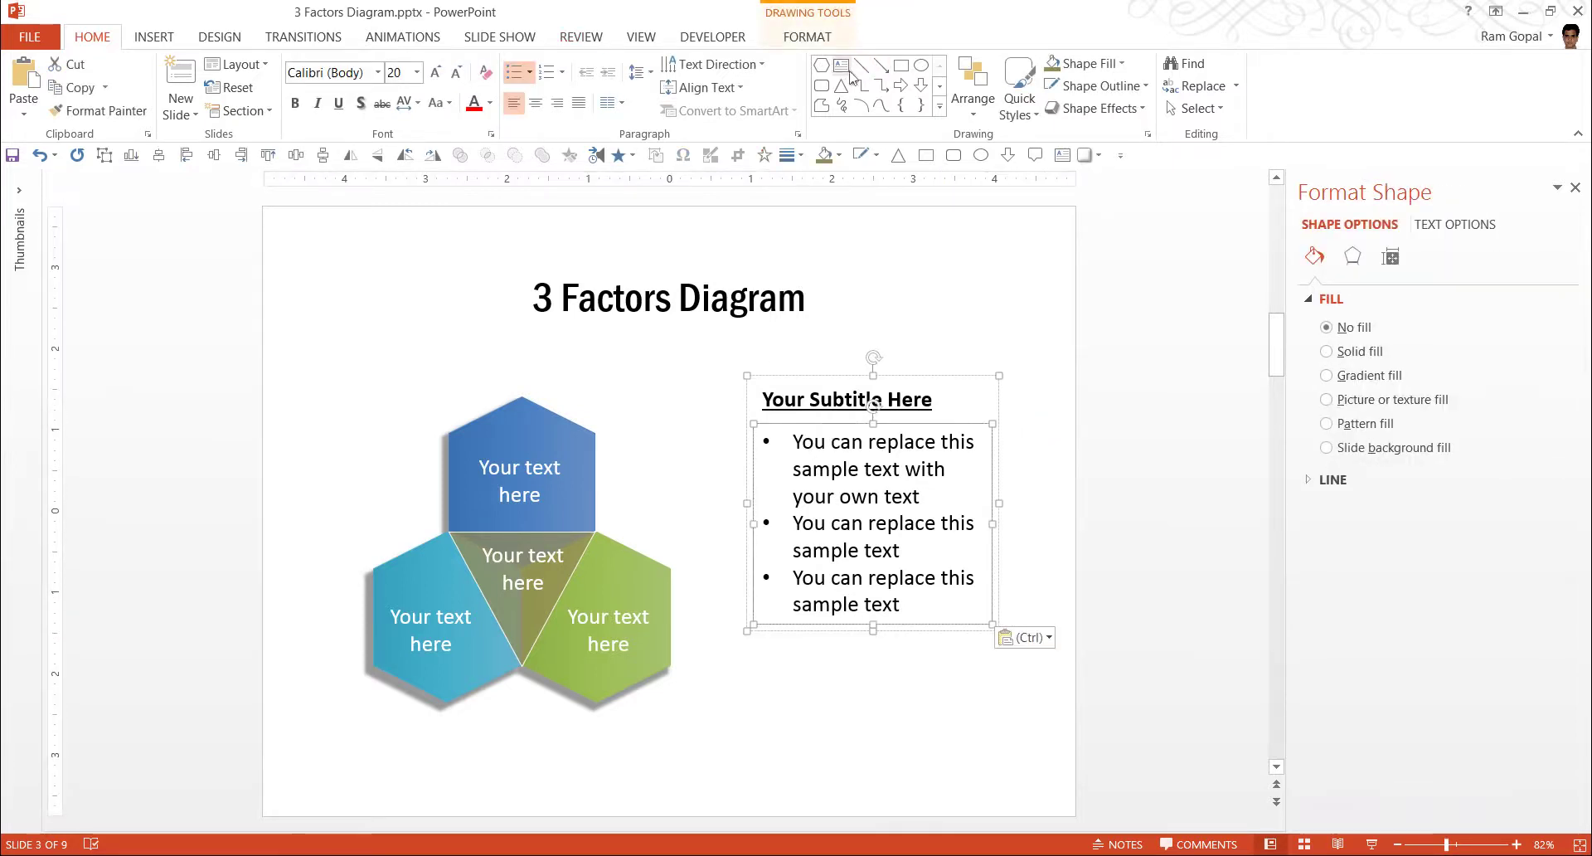
left_click(939, 106)
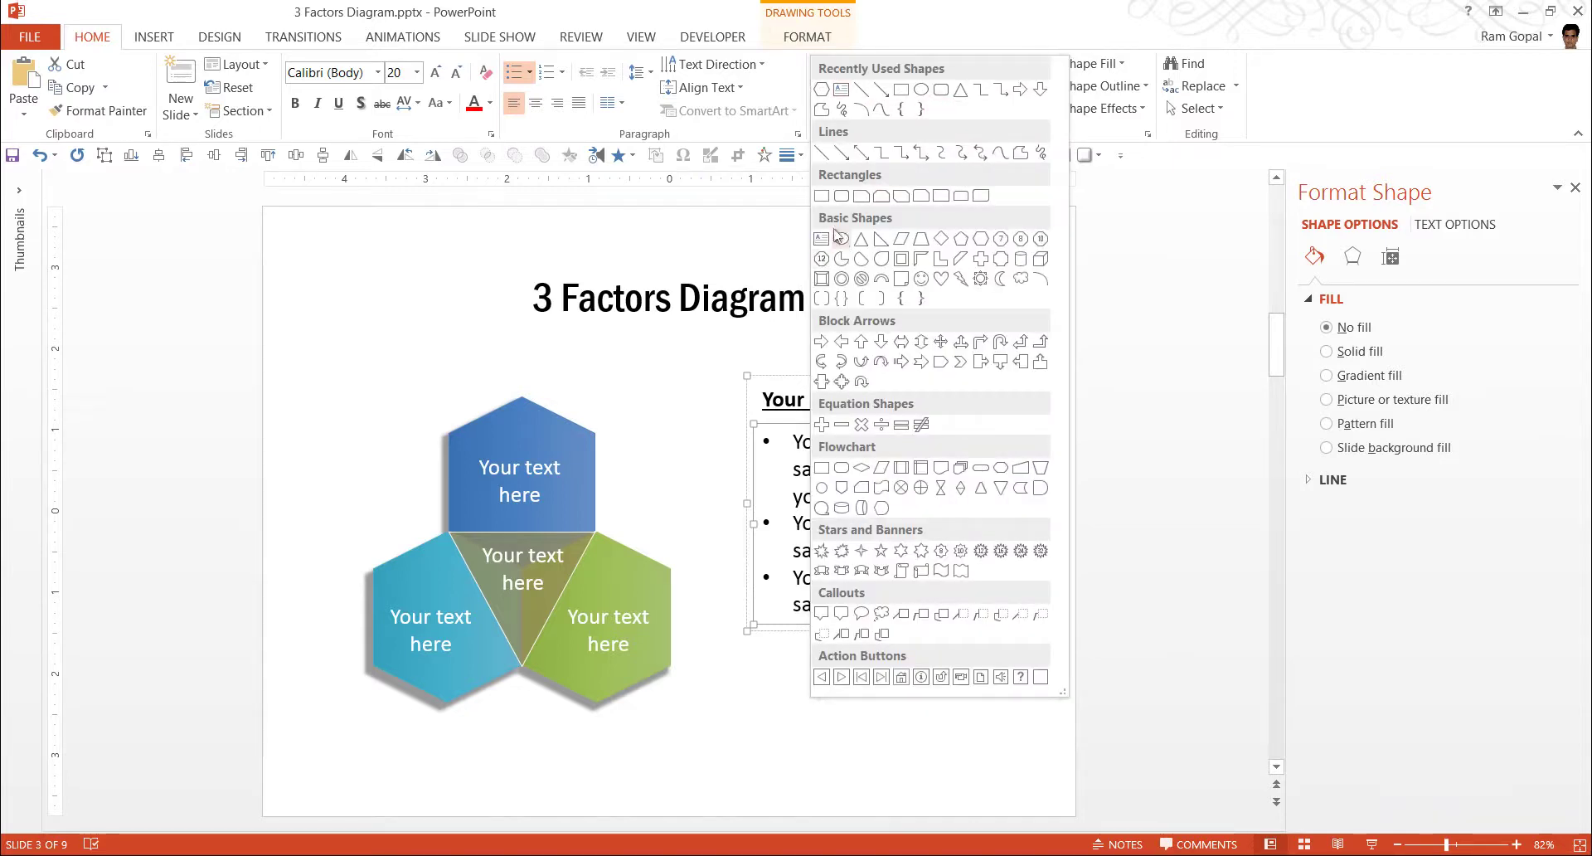
left_click(1167, 503)
left_click(1114, 562)
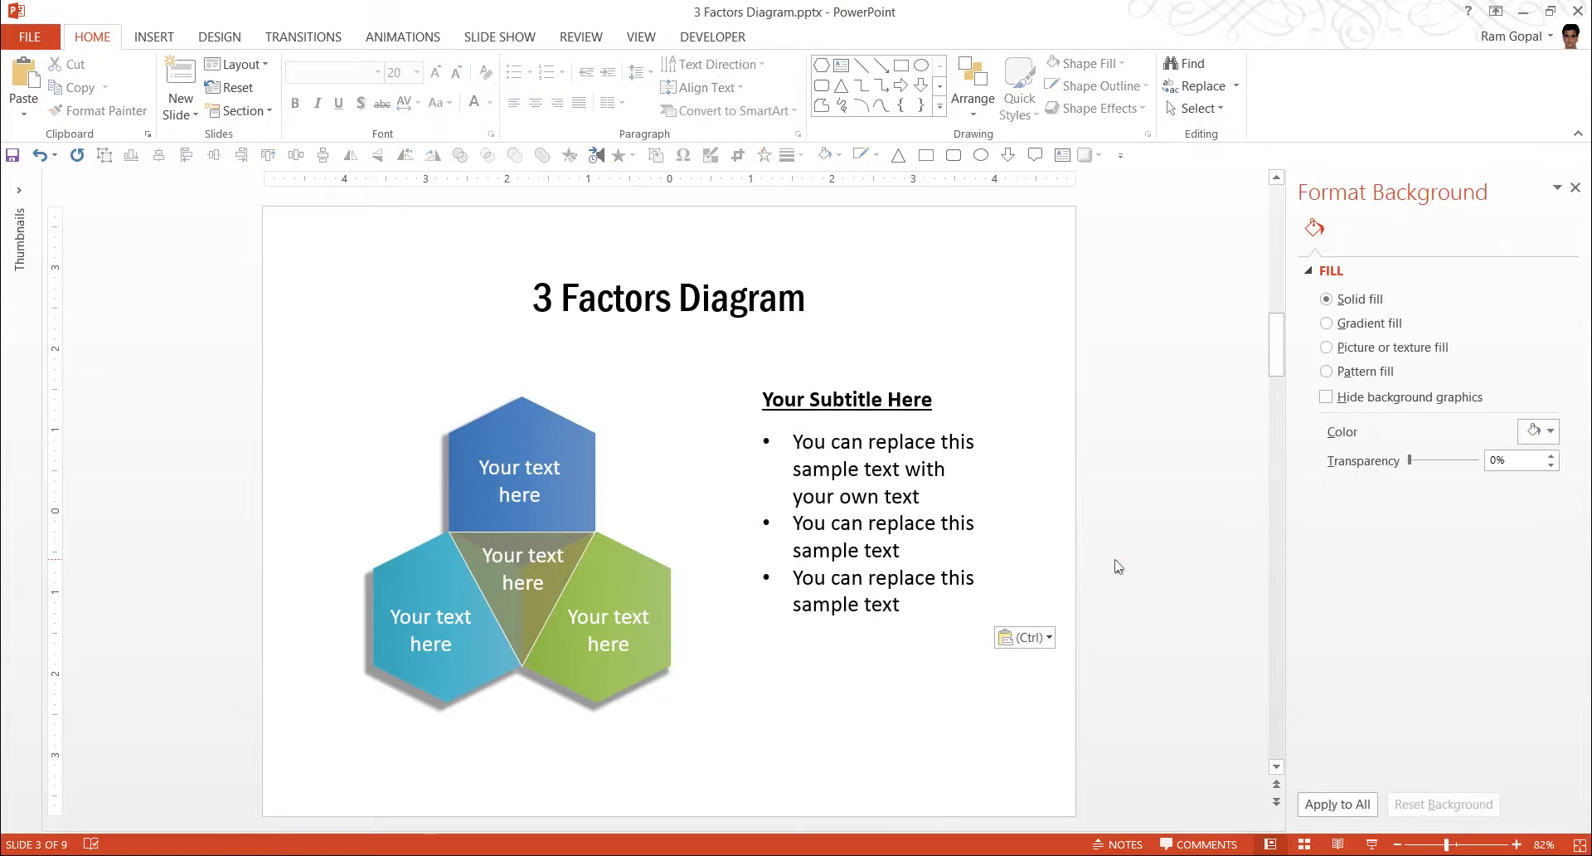
left_click(1575, 189)
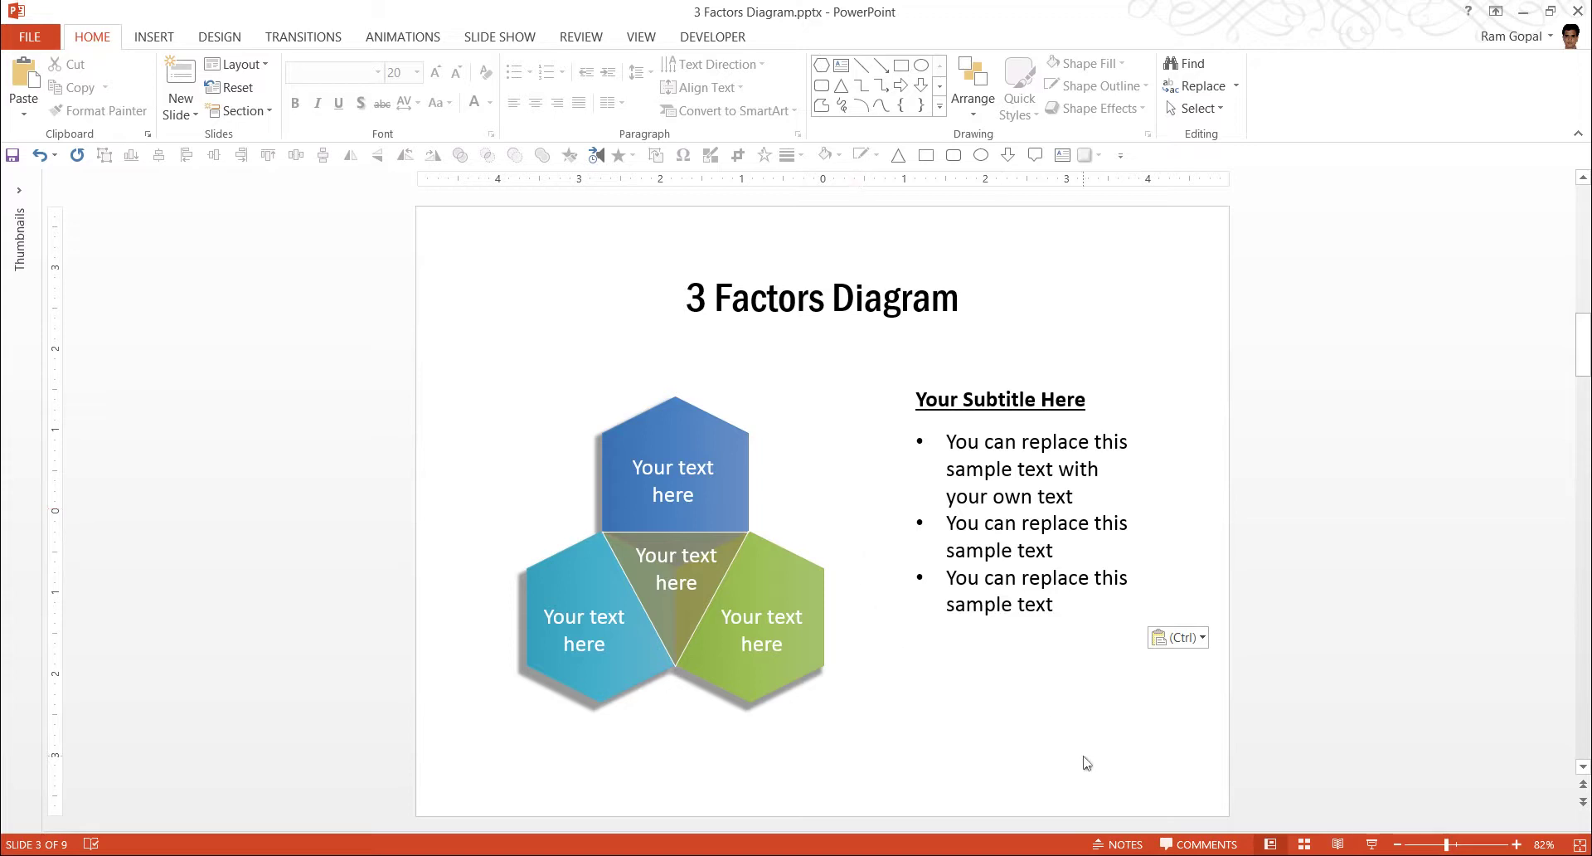
- Scroll down to slide 4, the Consulting Model diagram
scroll(1086, 763, "down", 1)
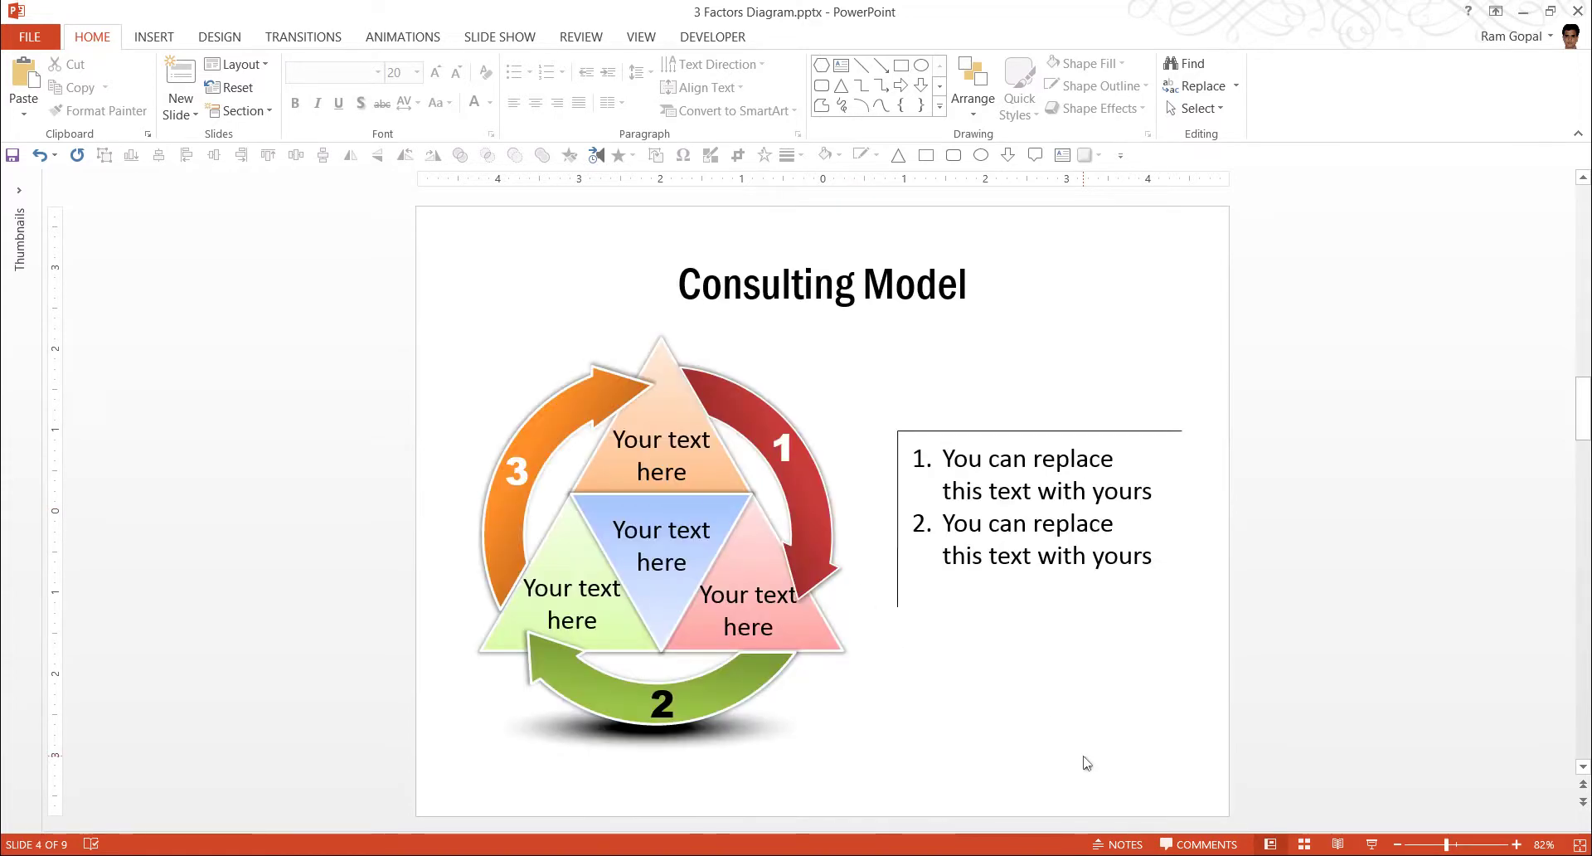
left_click(1371, 842)
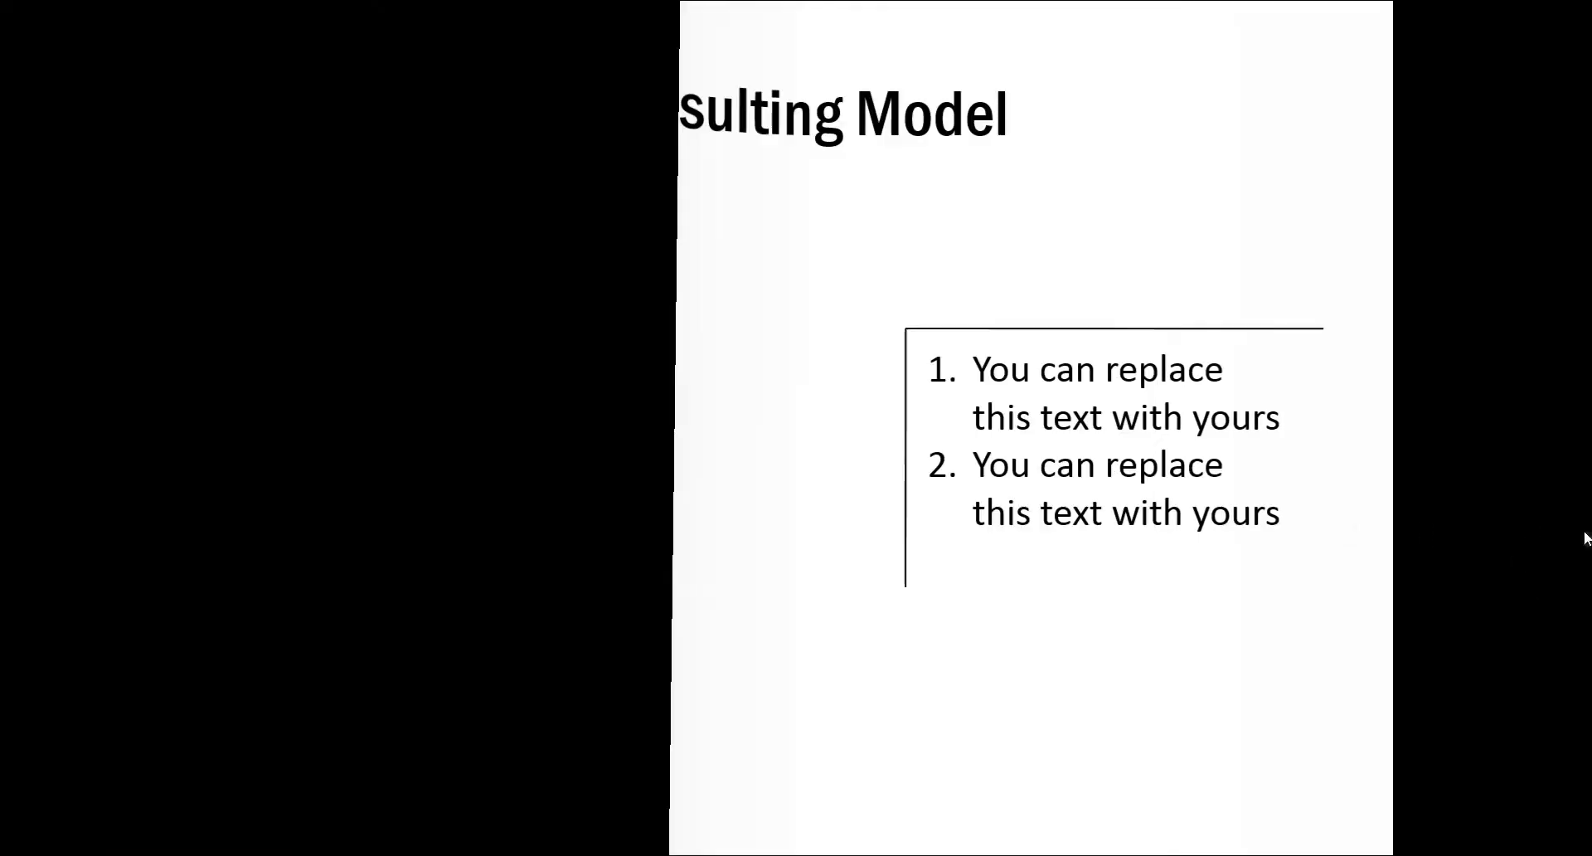